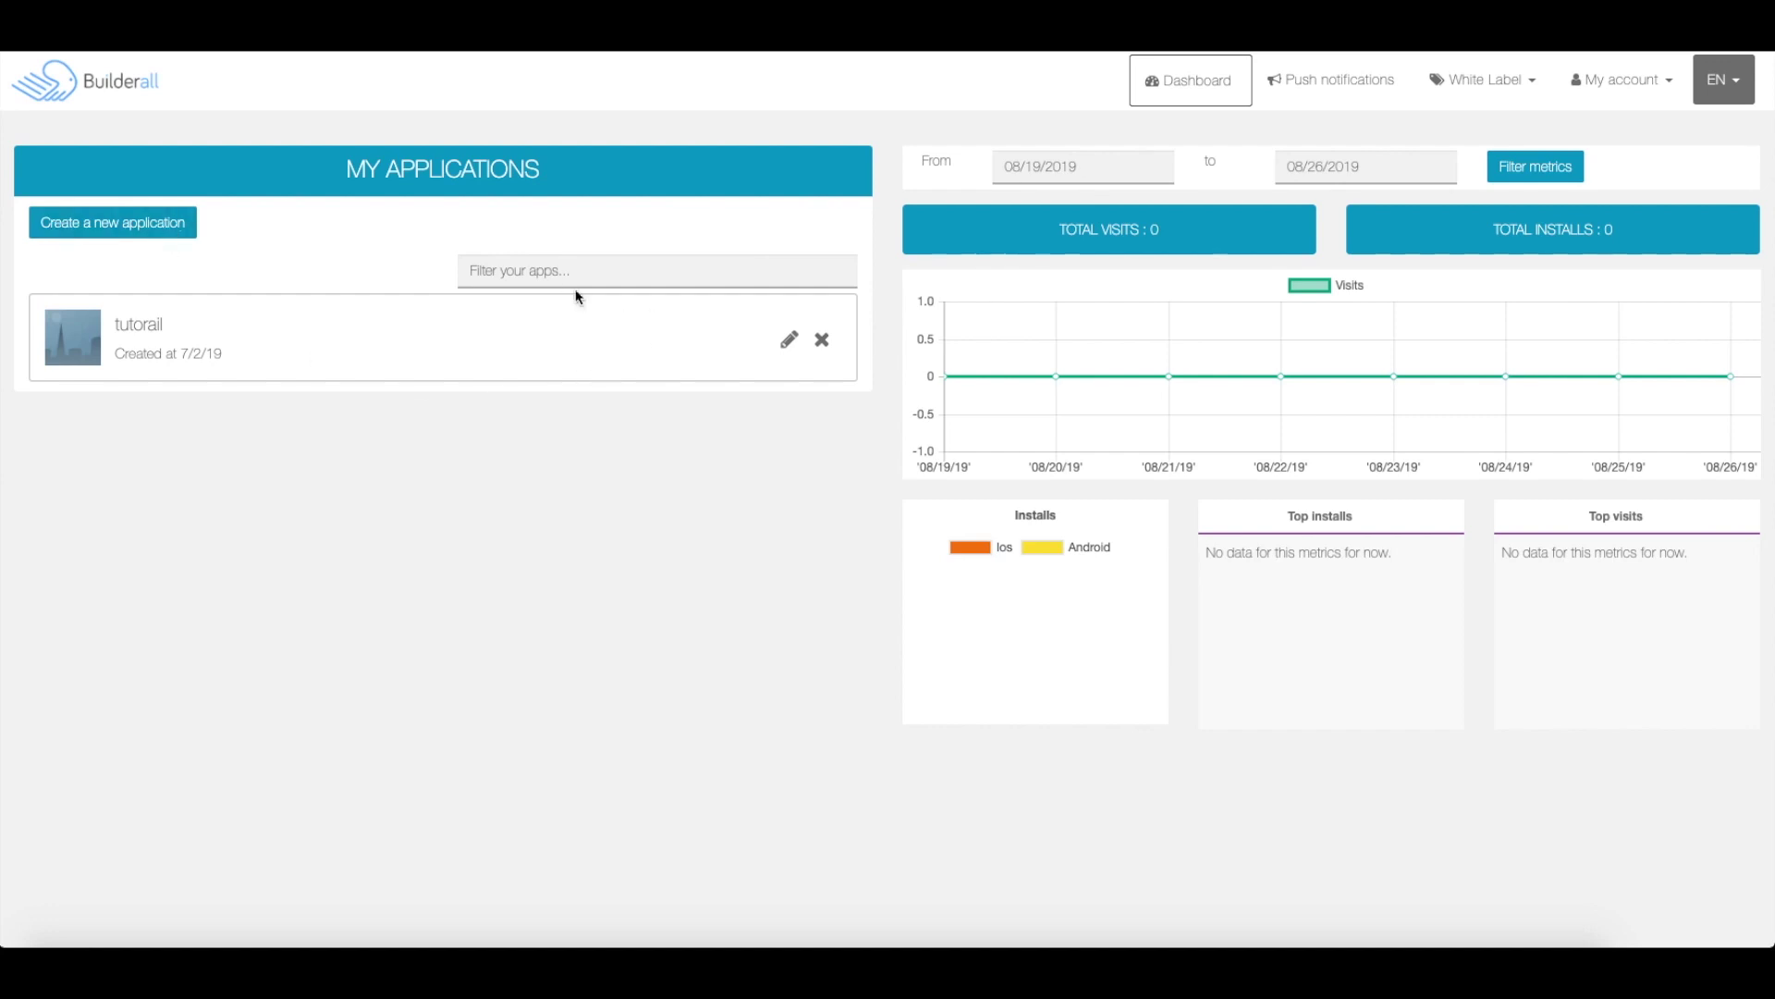
Step: Check the dashboard's application filter and the options offered under White Label and My account
click(505, 269)
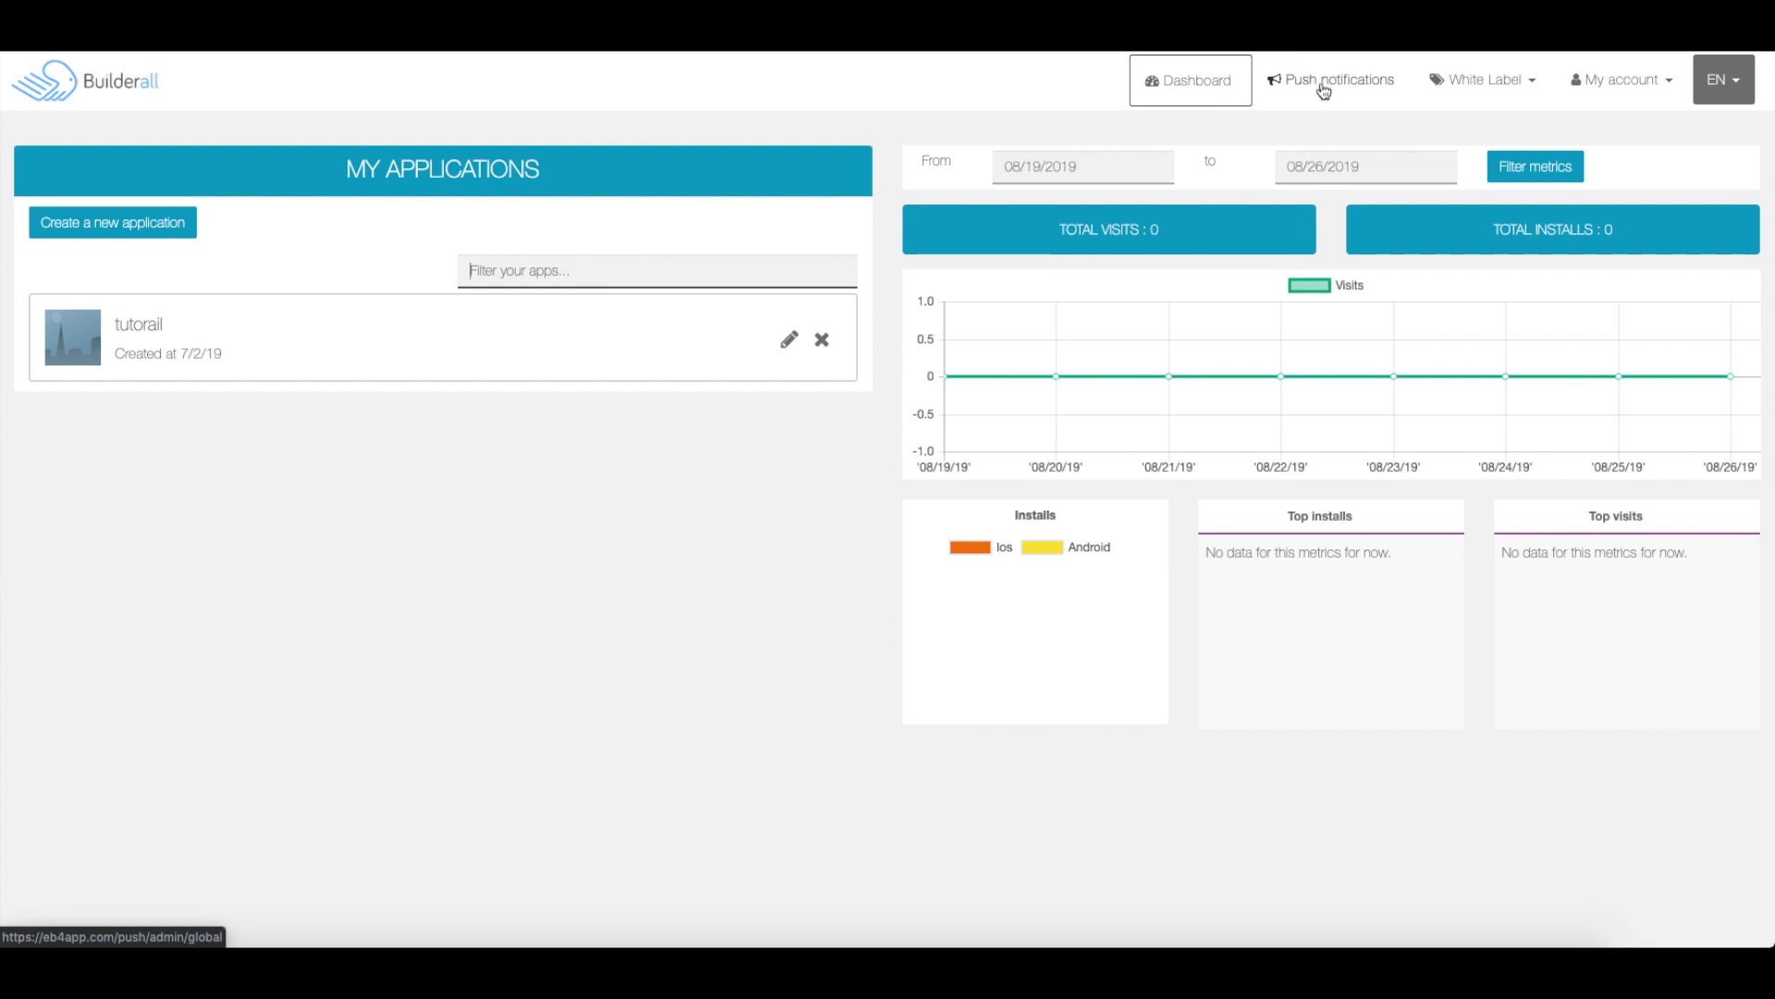
click(1525, 87)
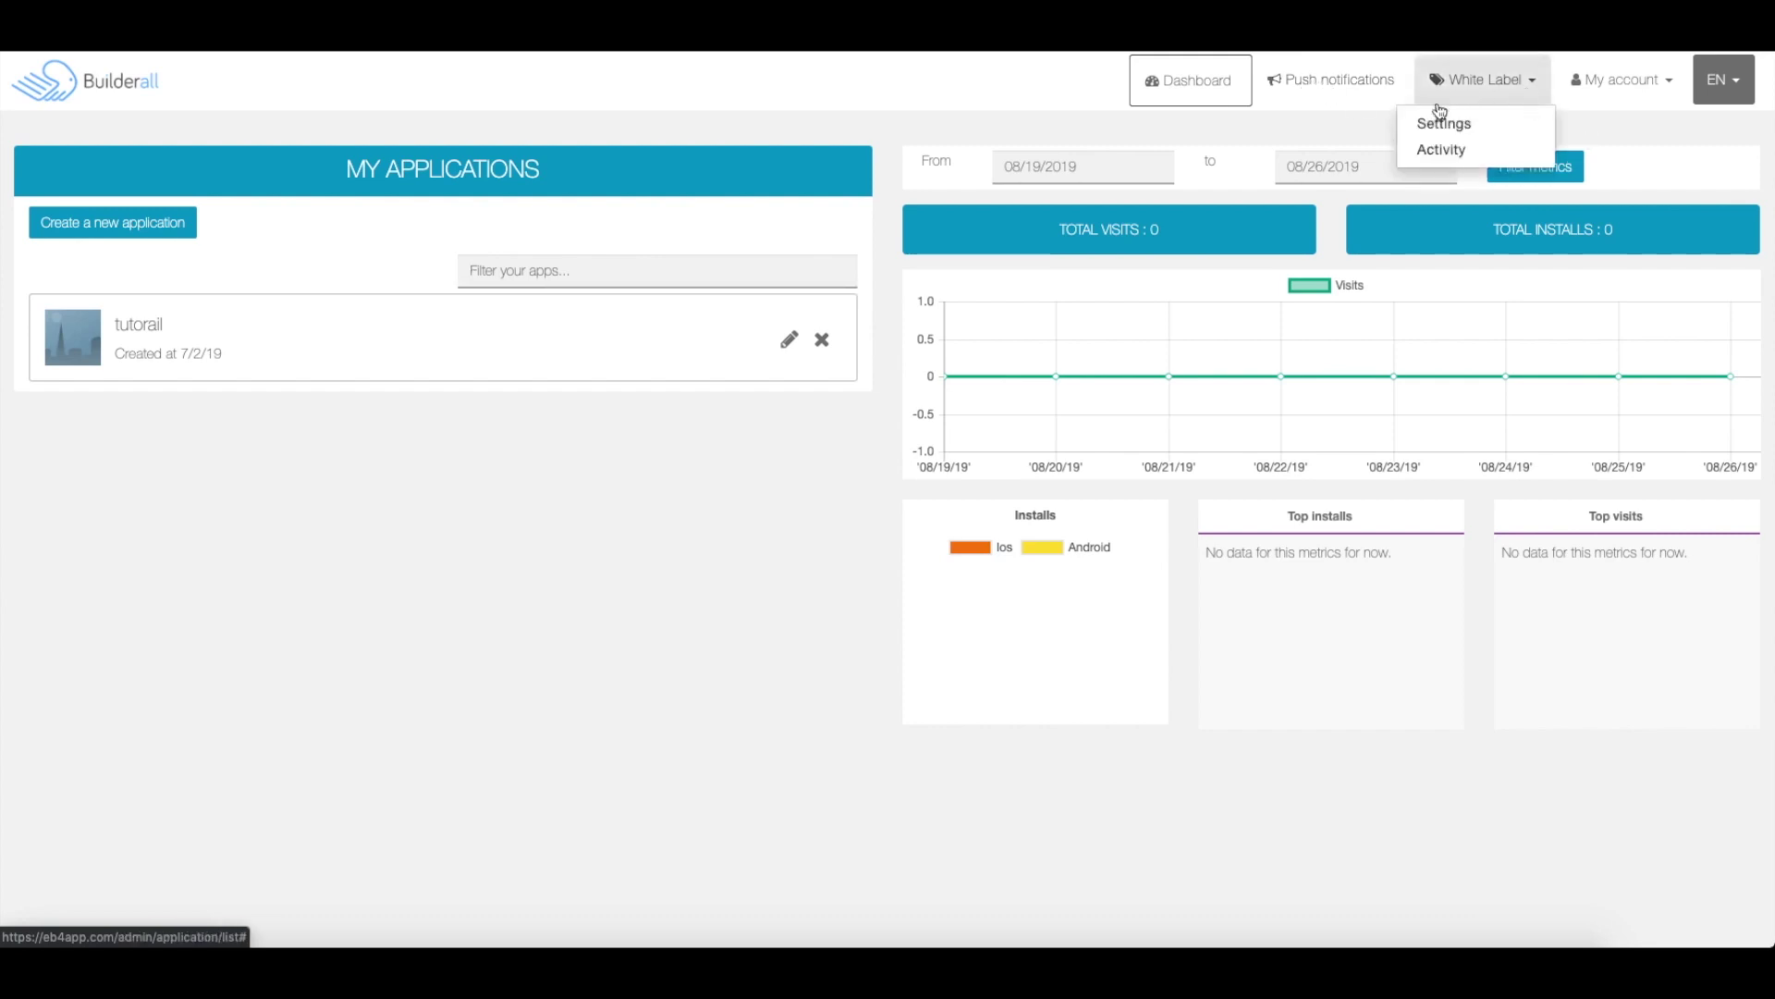
click(1675, 92)
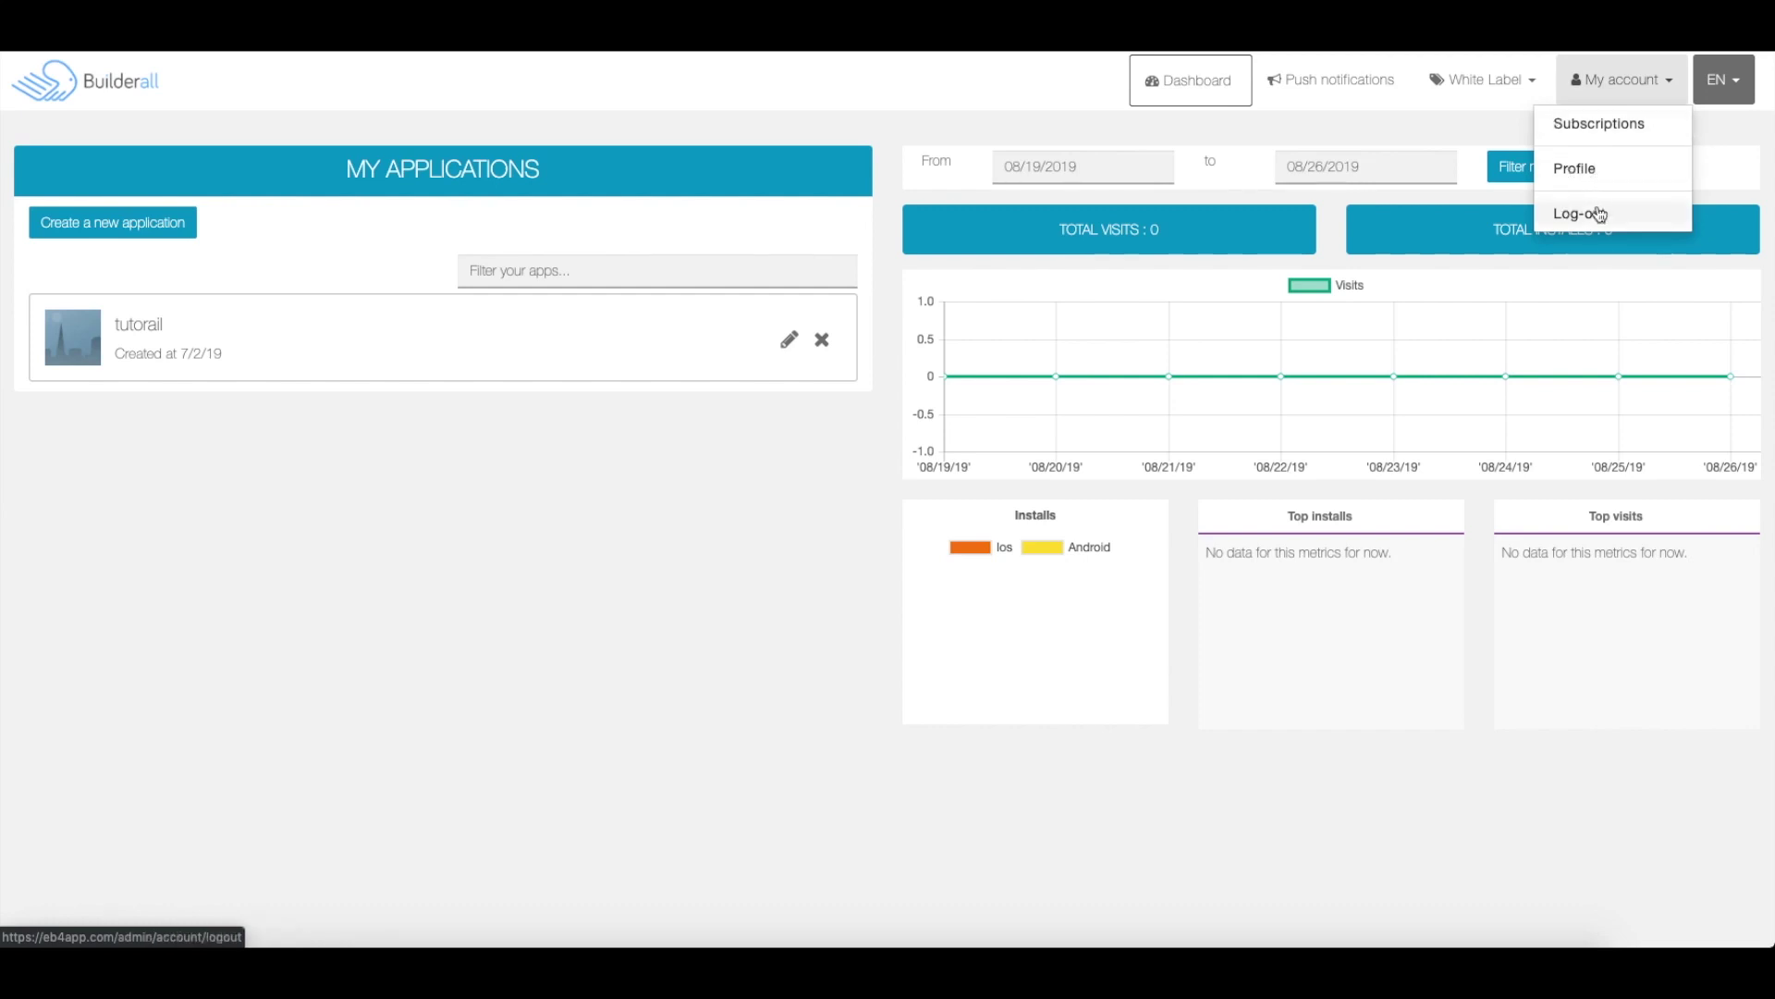
click(645, 436)
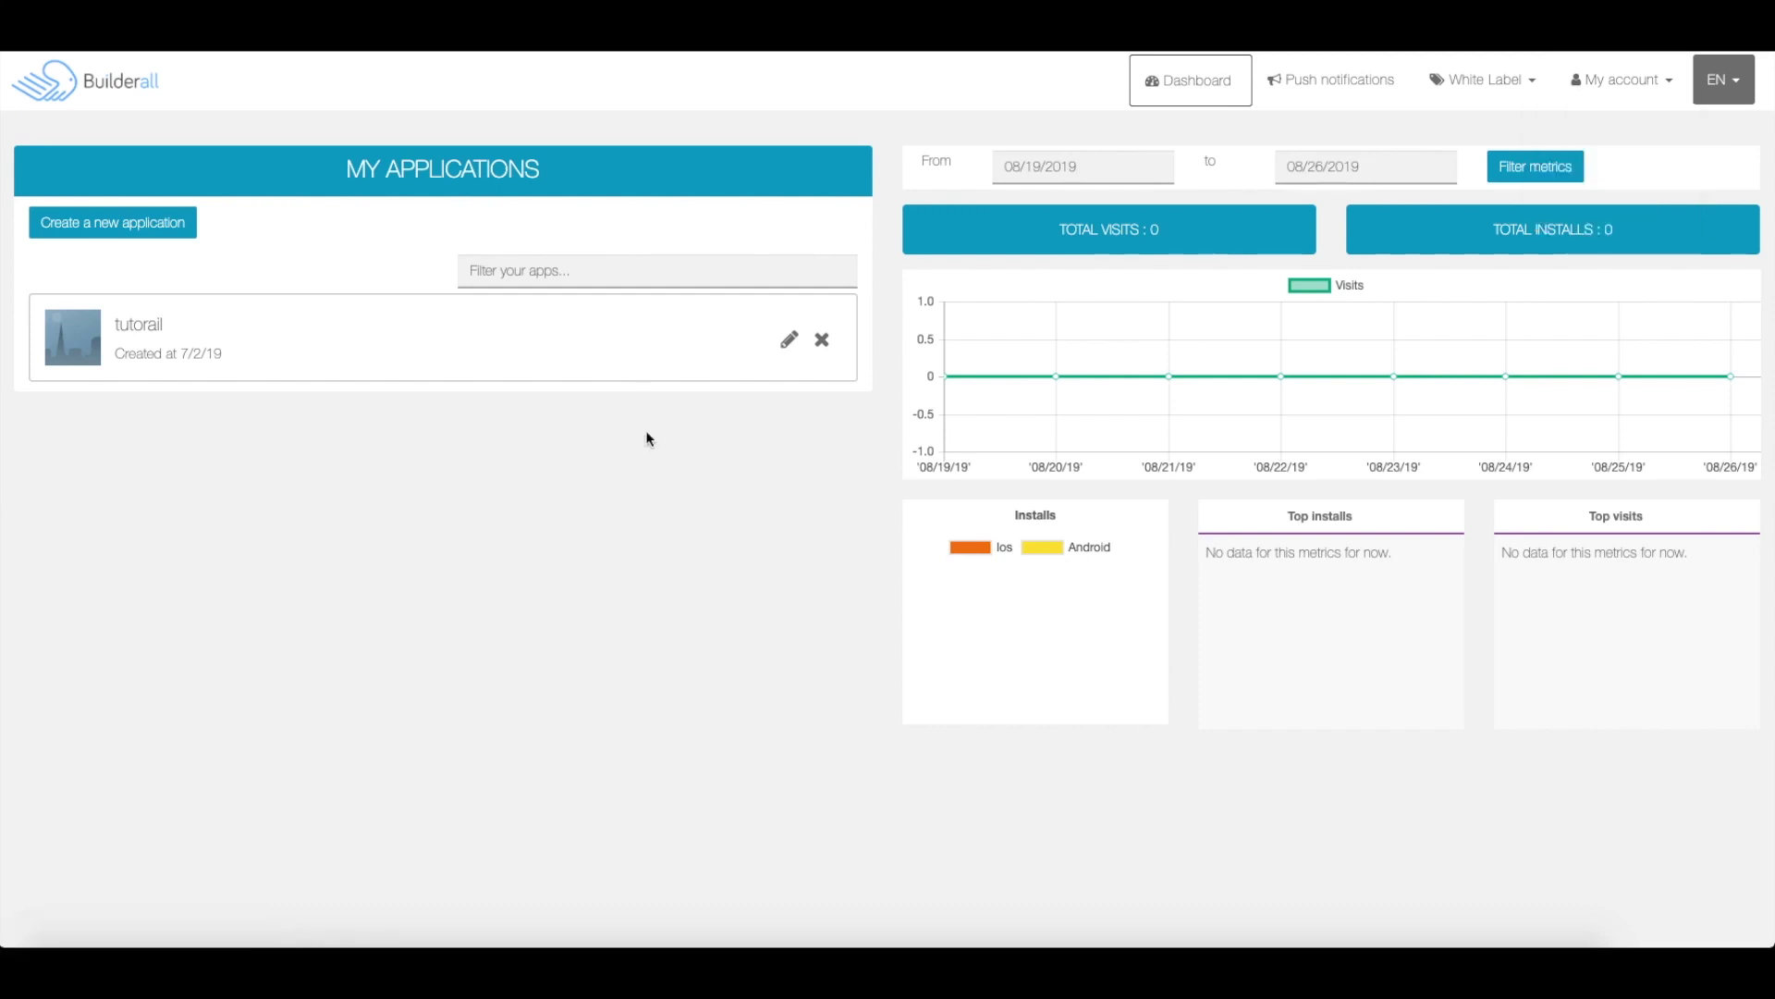
Step: Open the tutorail application for editing and check the main sections and the Editor's pages
click(789, 347)
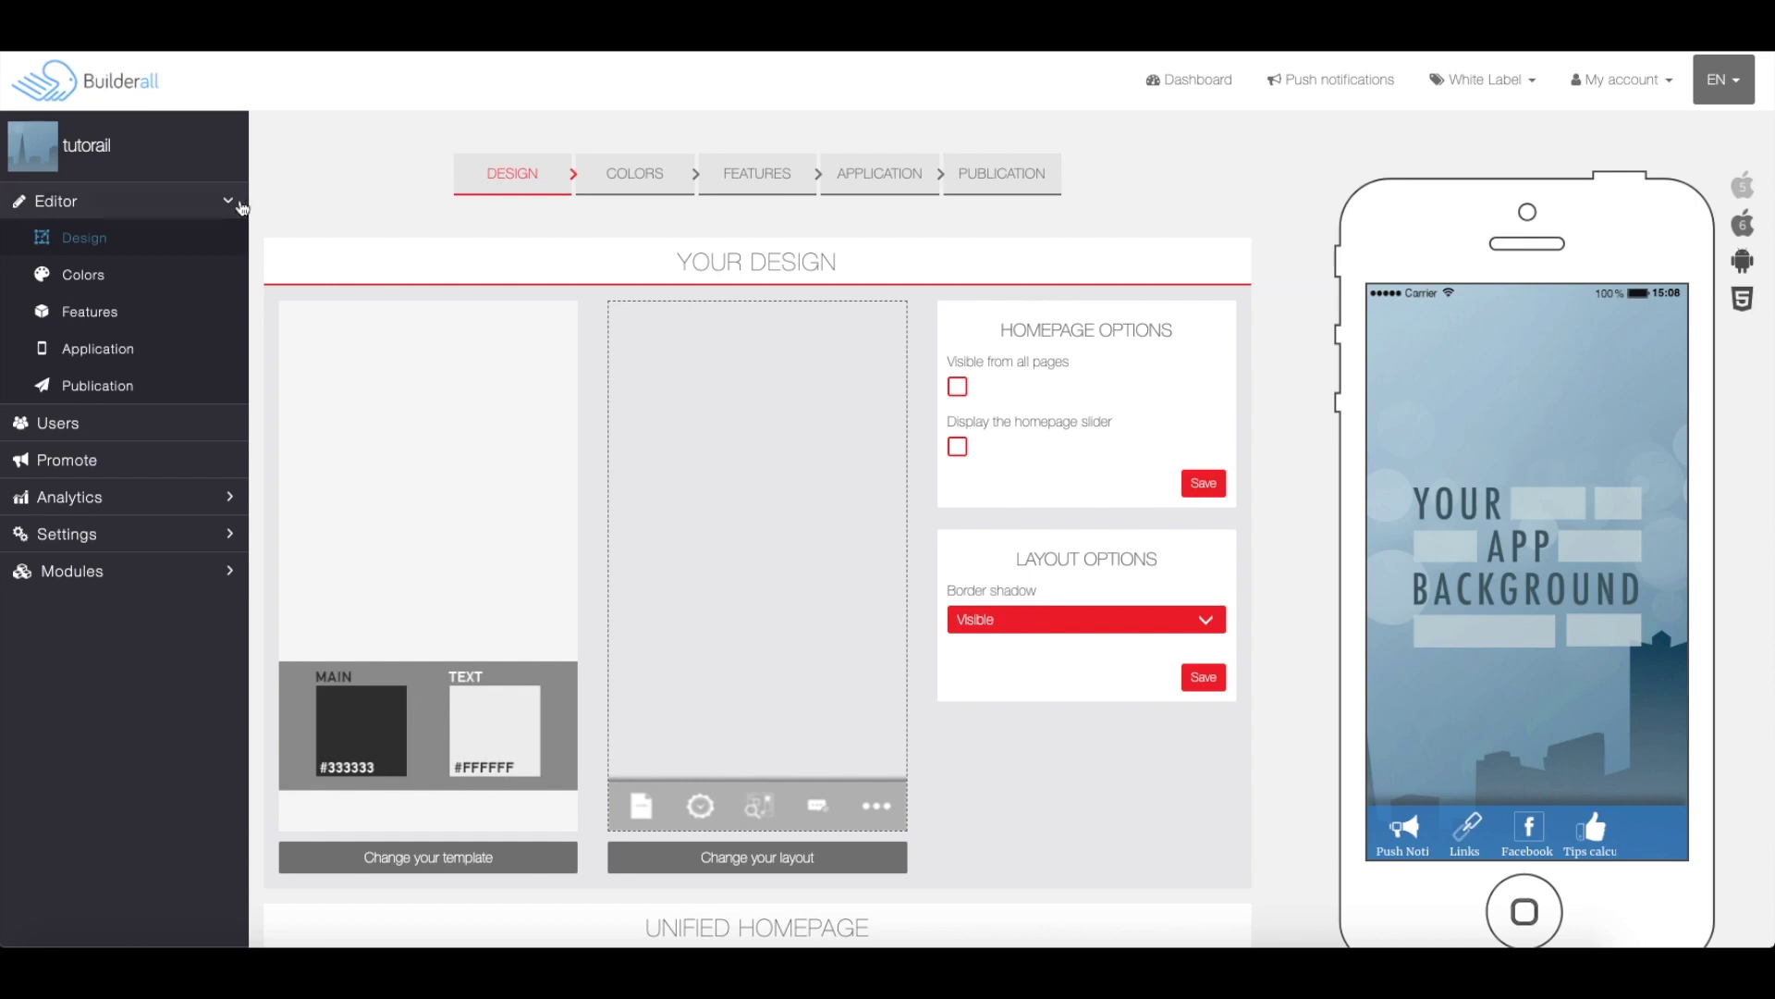
click(51, 203)
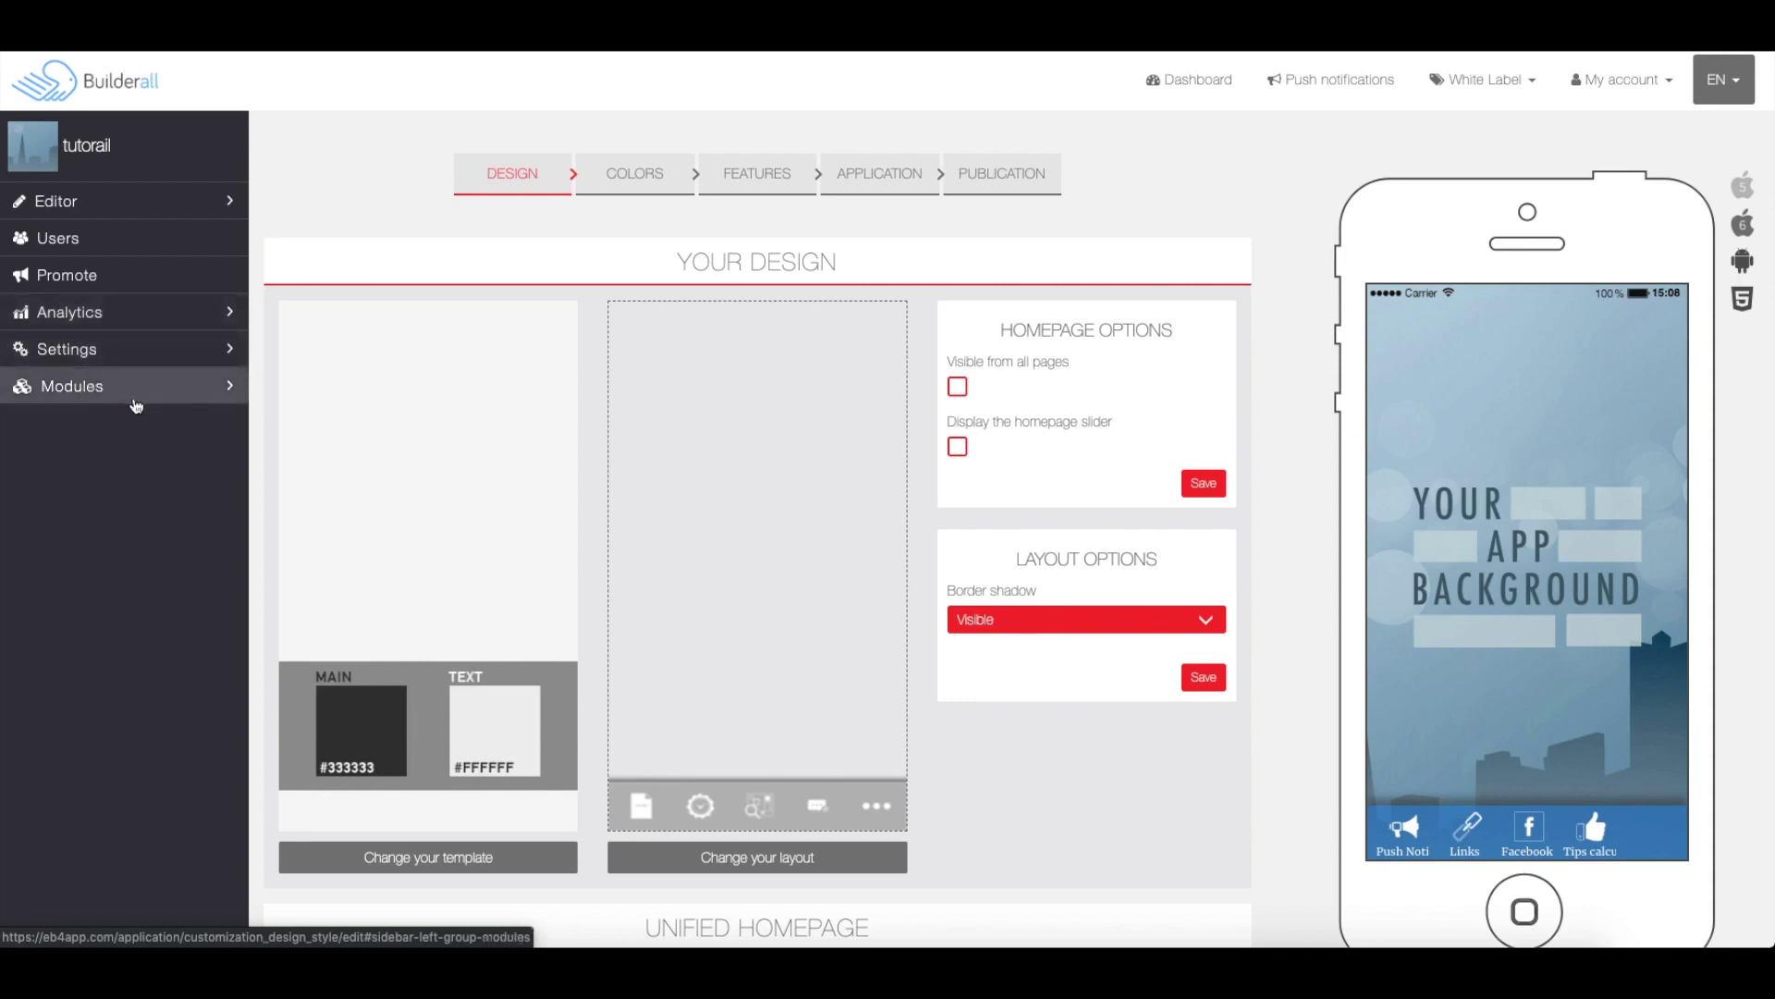
click(197, 195)
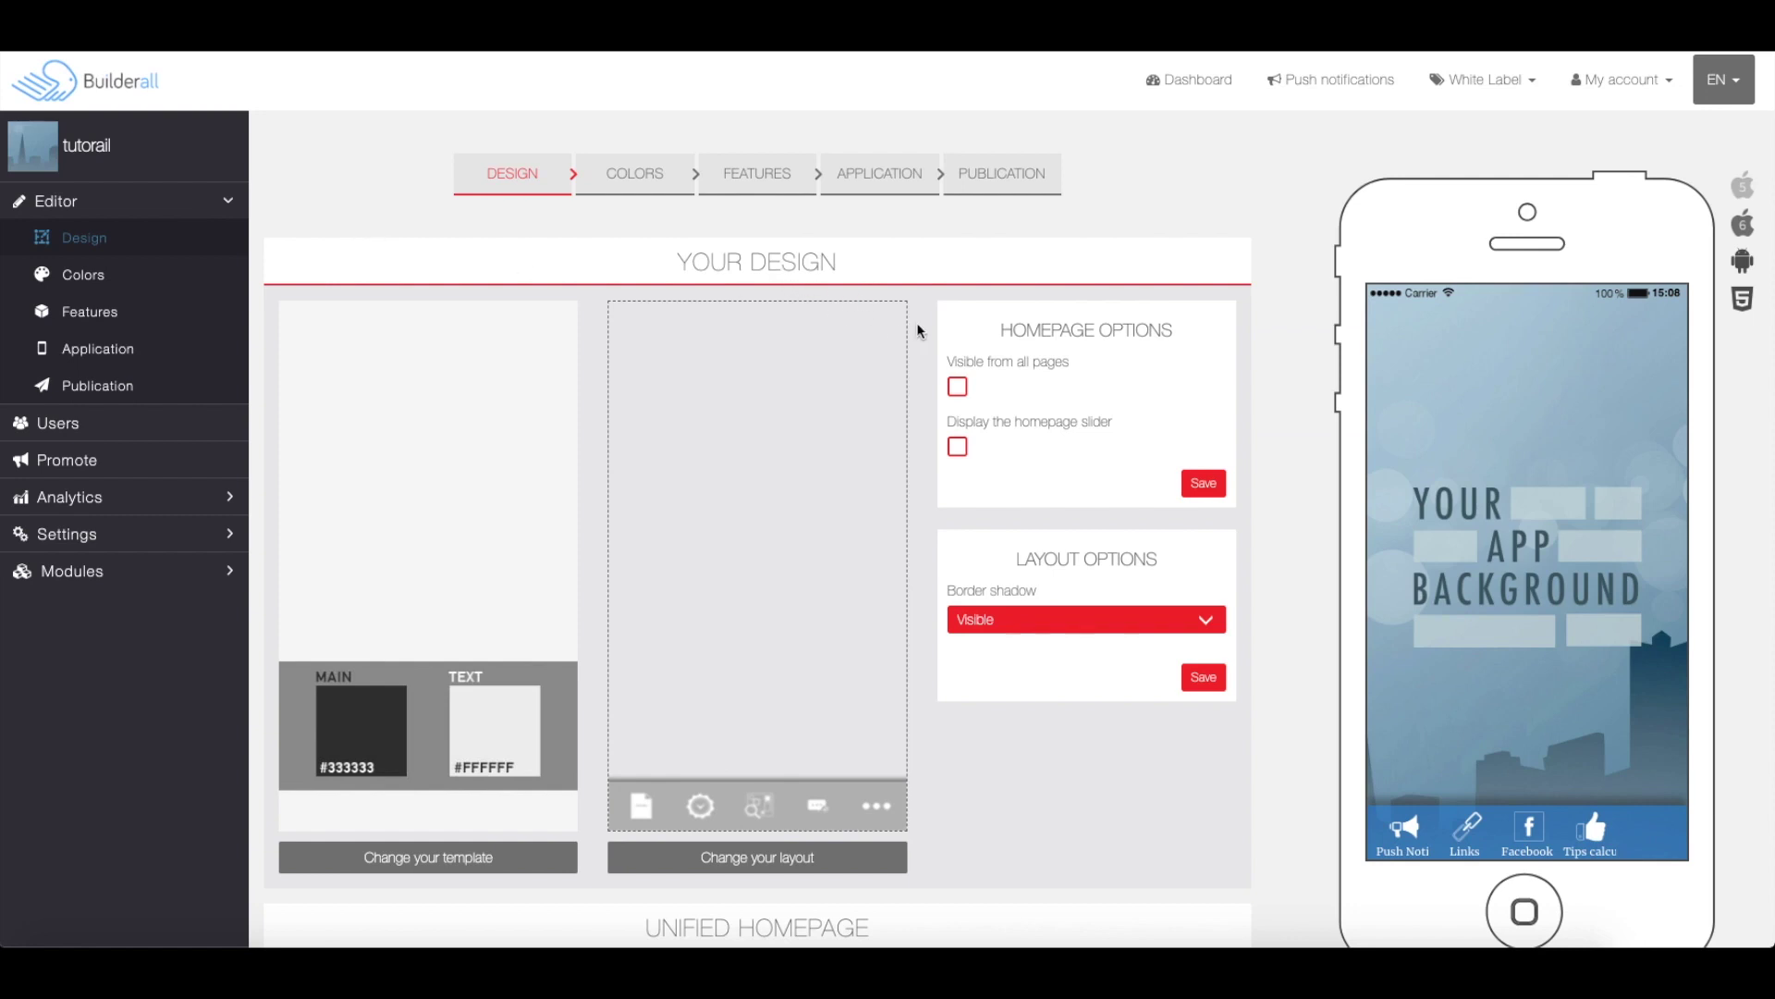
Step: Look through the app's design settings, from the template and layout options to the unified homepage and safe zone overlay
scroll(920, 352, down, 5)
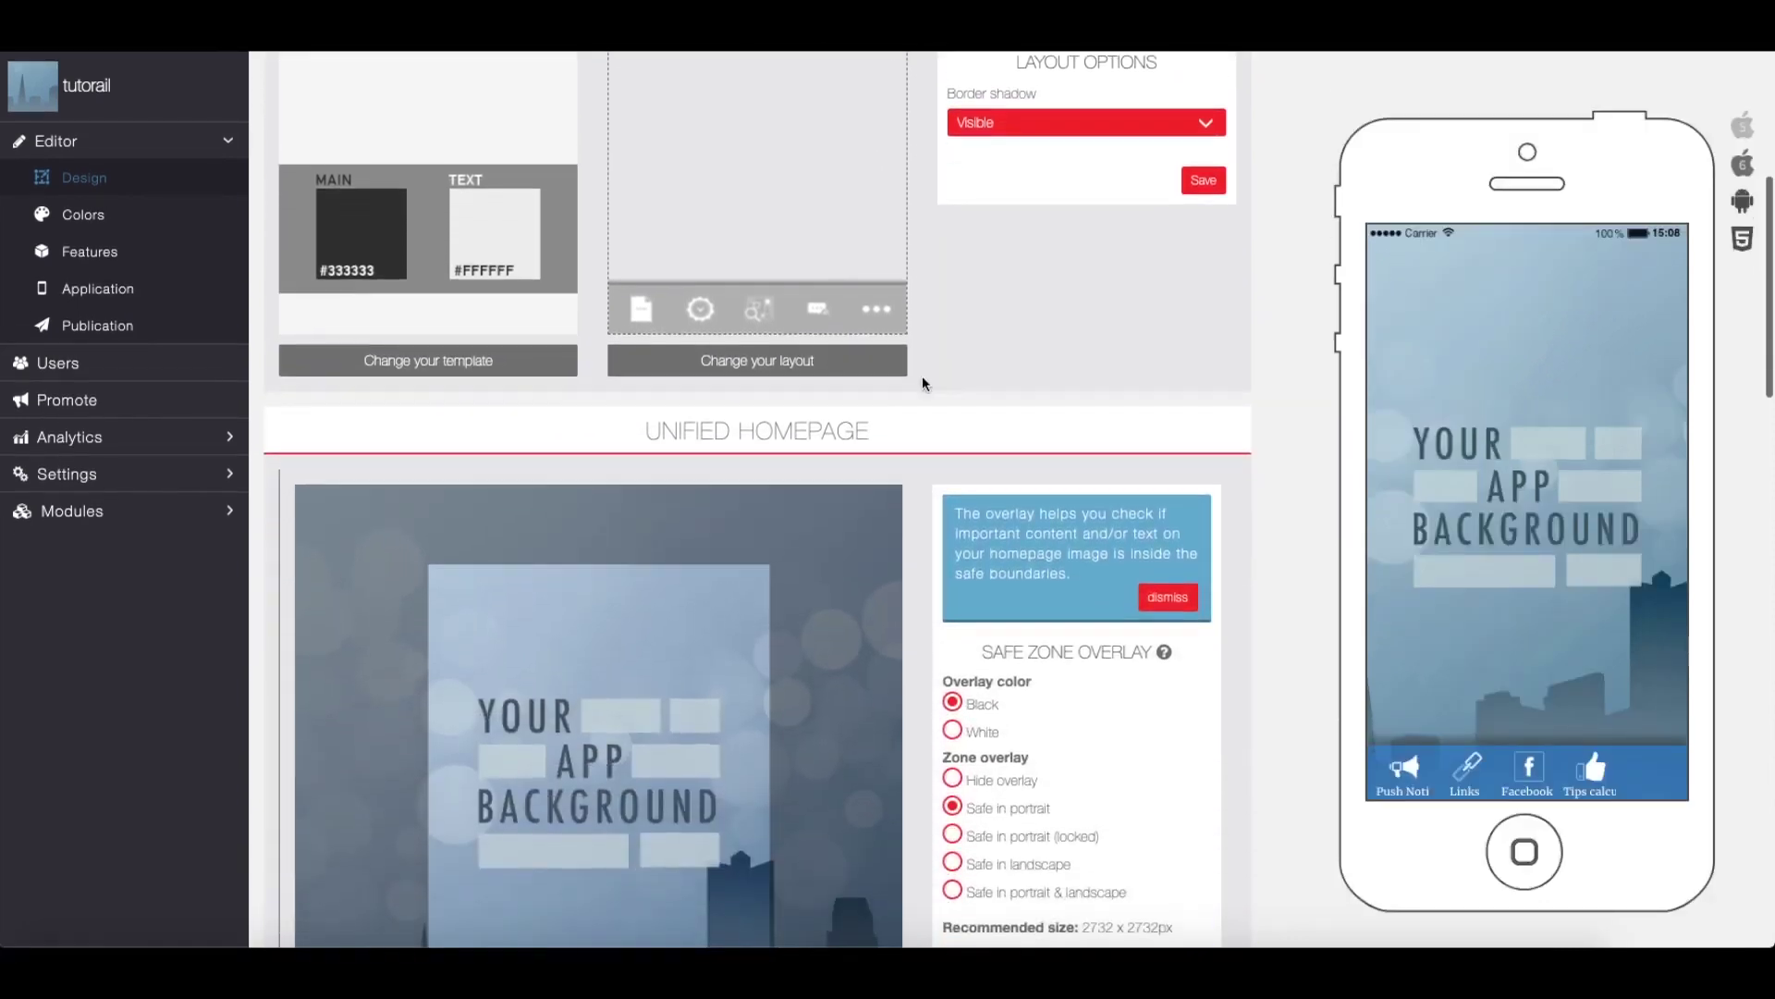
scroll(946, 386, down, 3)
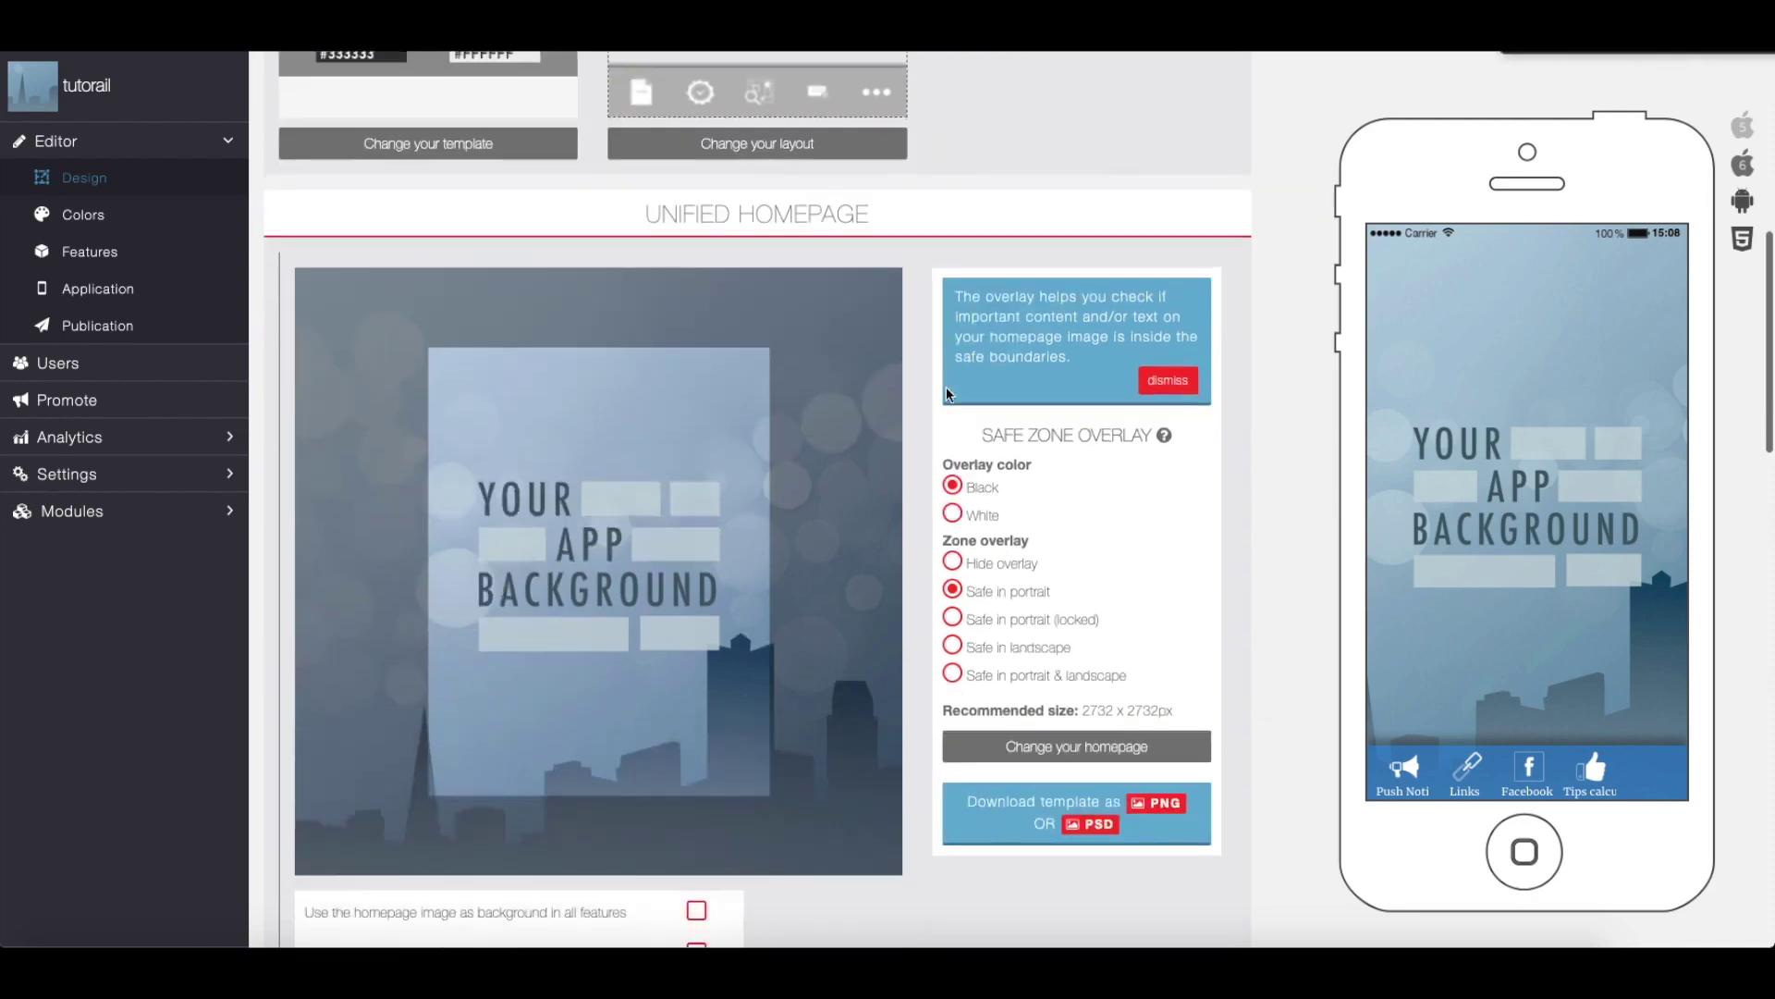
scroll(946, 386, down, 6)
scroll(908, 390, up, 15)
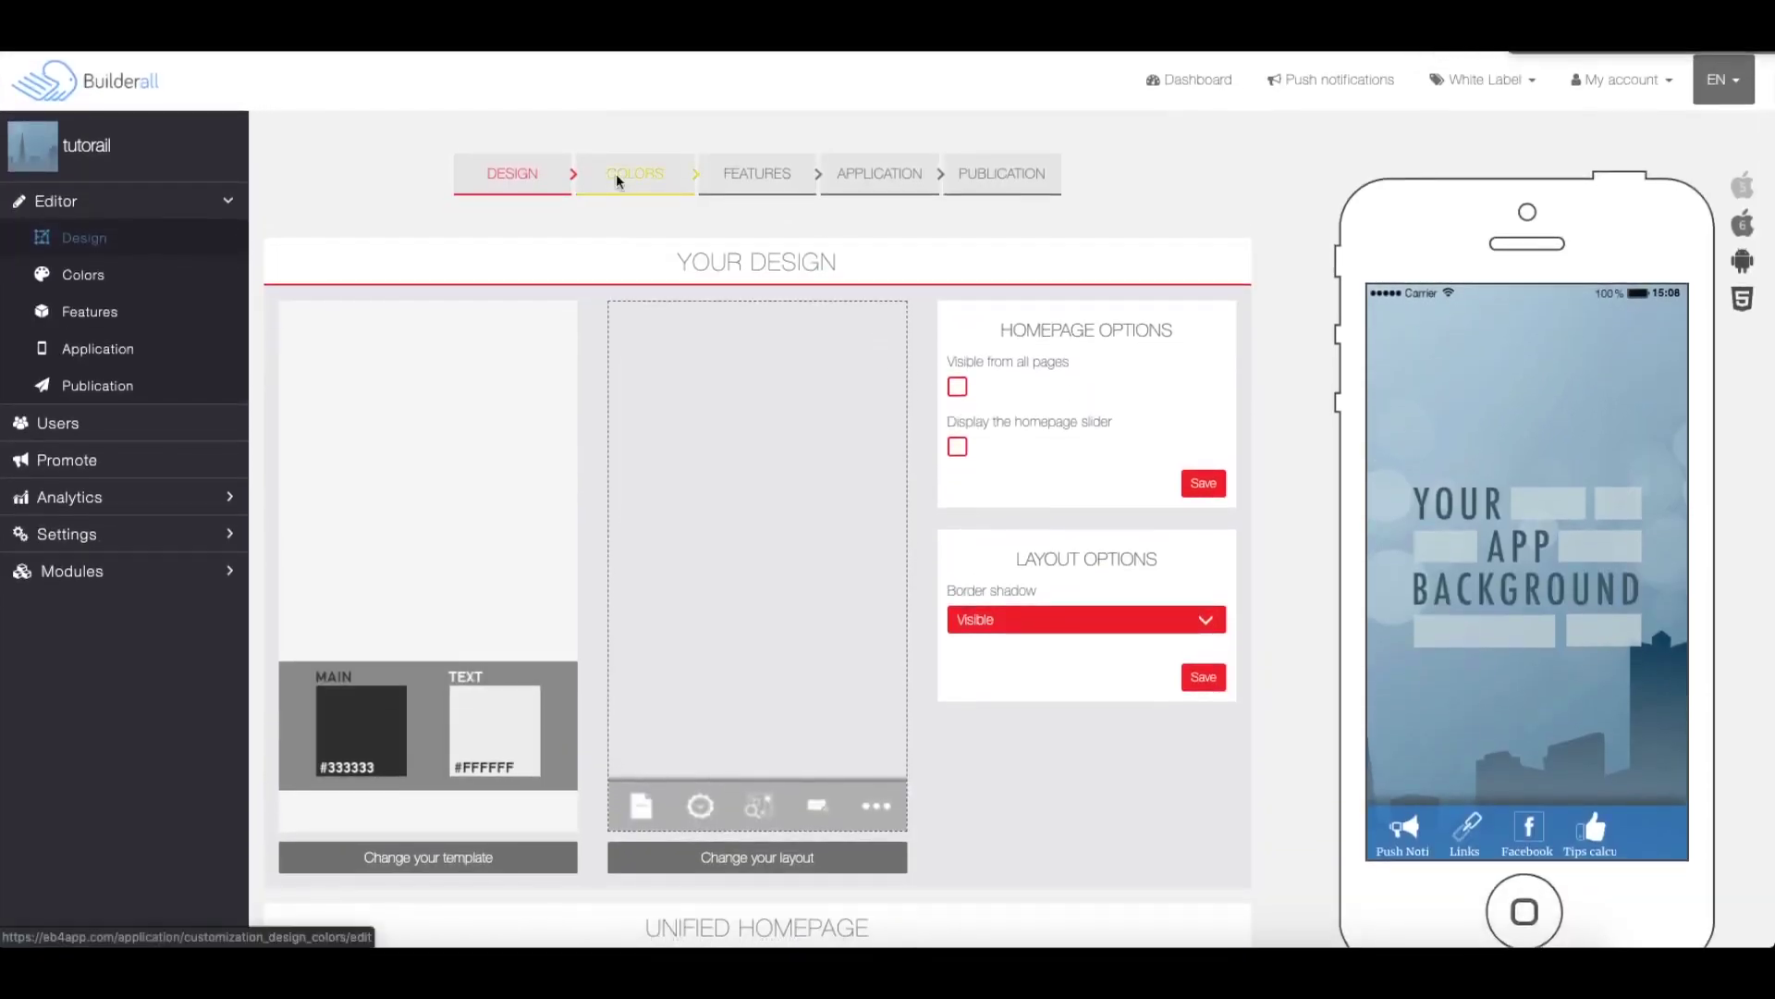
Step: Examine the app's color settings across all sections, including homepage, header, card, list, spinner, buttons, badges and checkbox
click(616, 174)
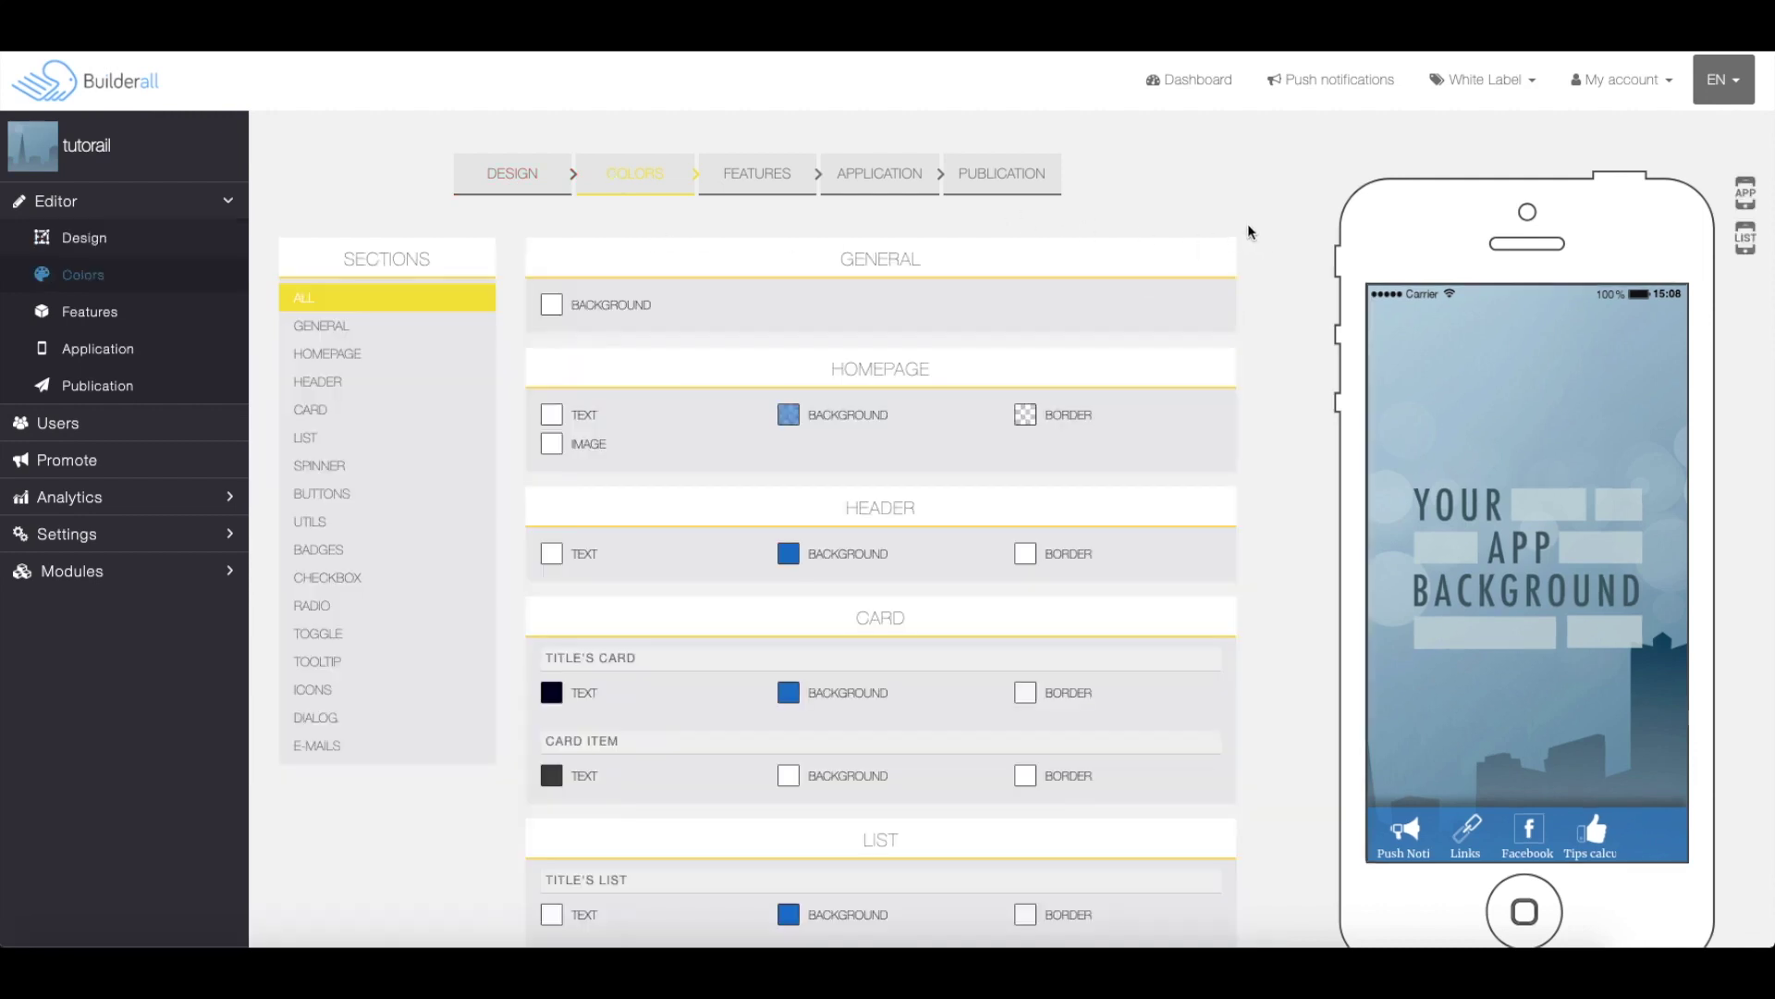
scroll(1255, 301, down, 2)
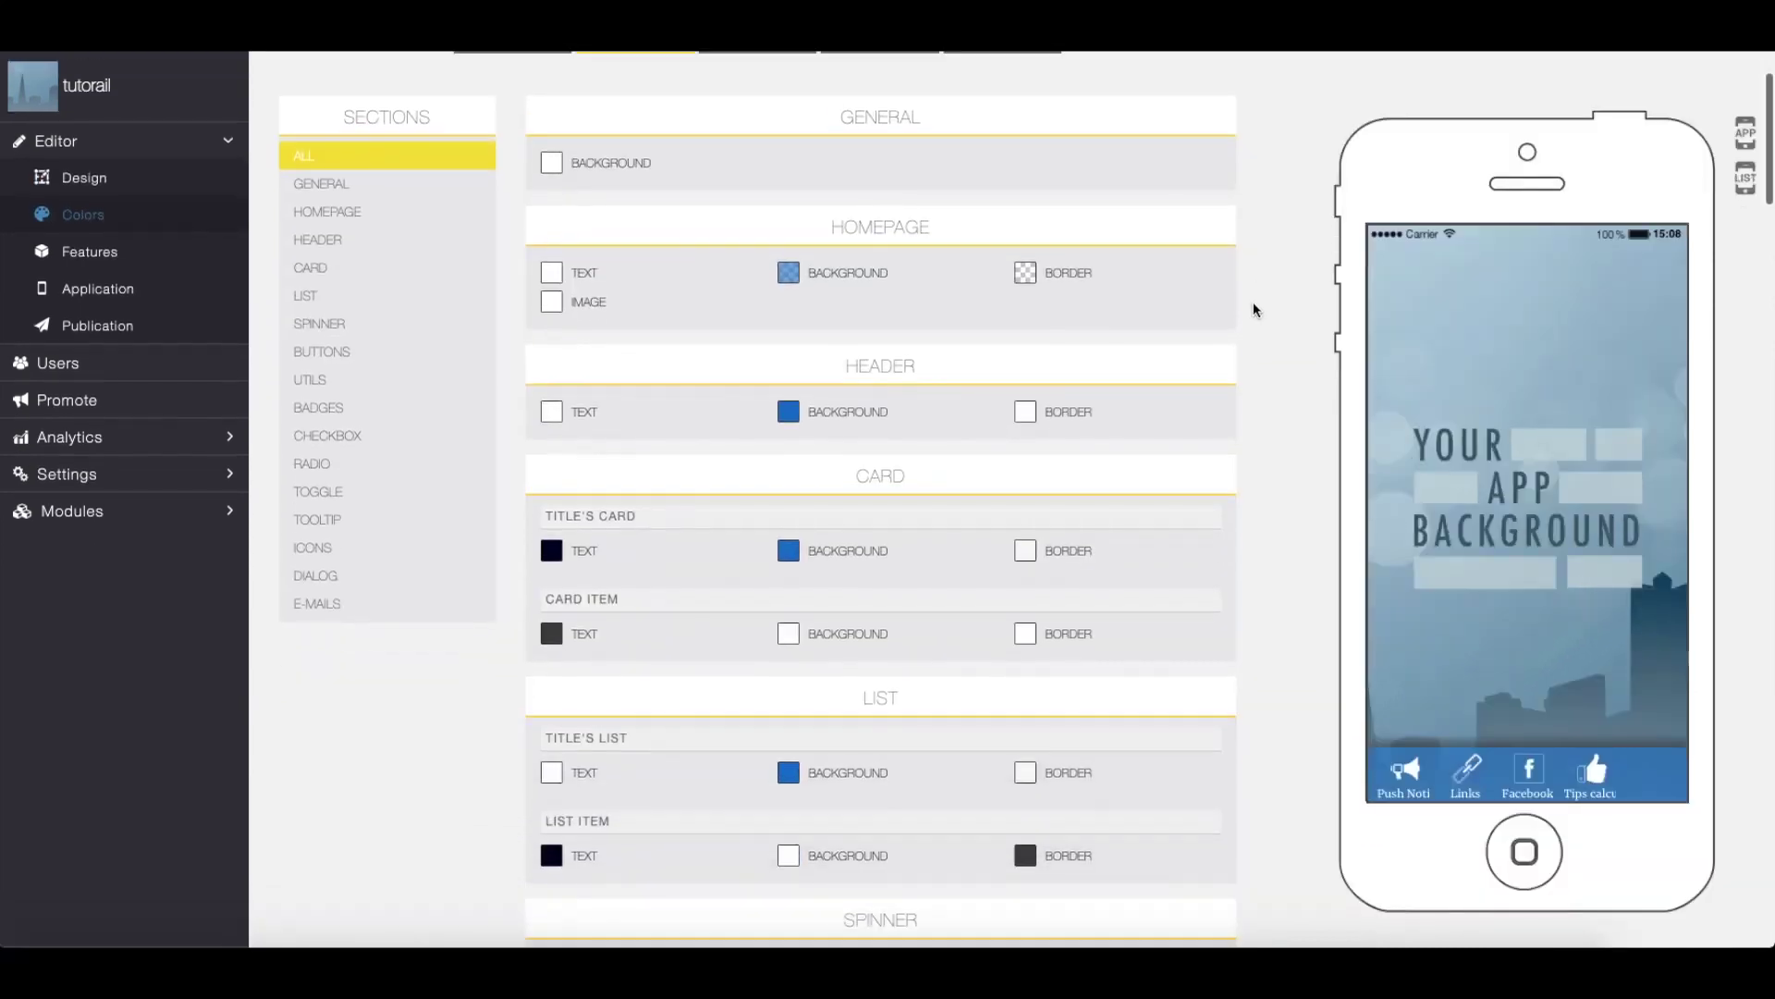
scroll(1240, 321, down, 8)
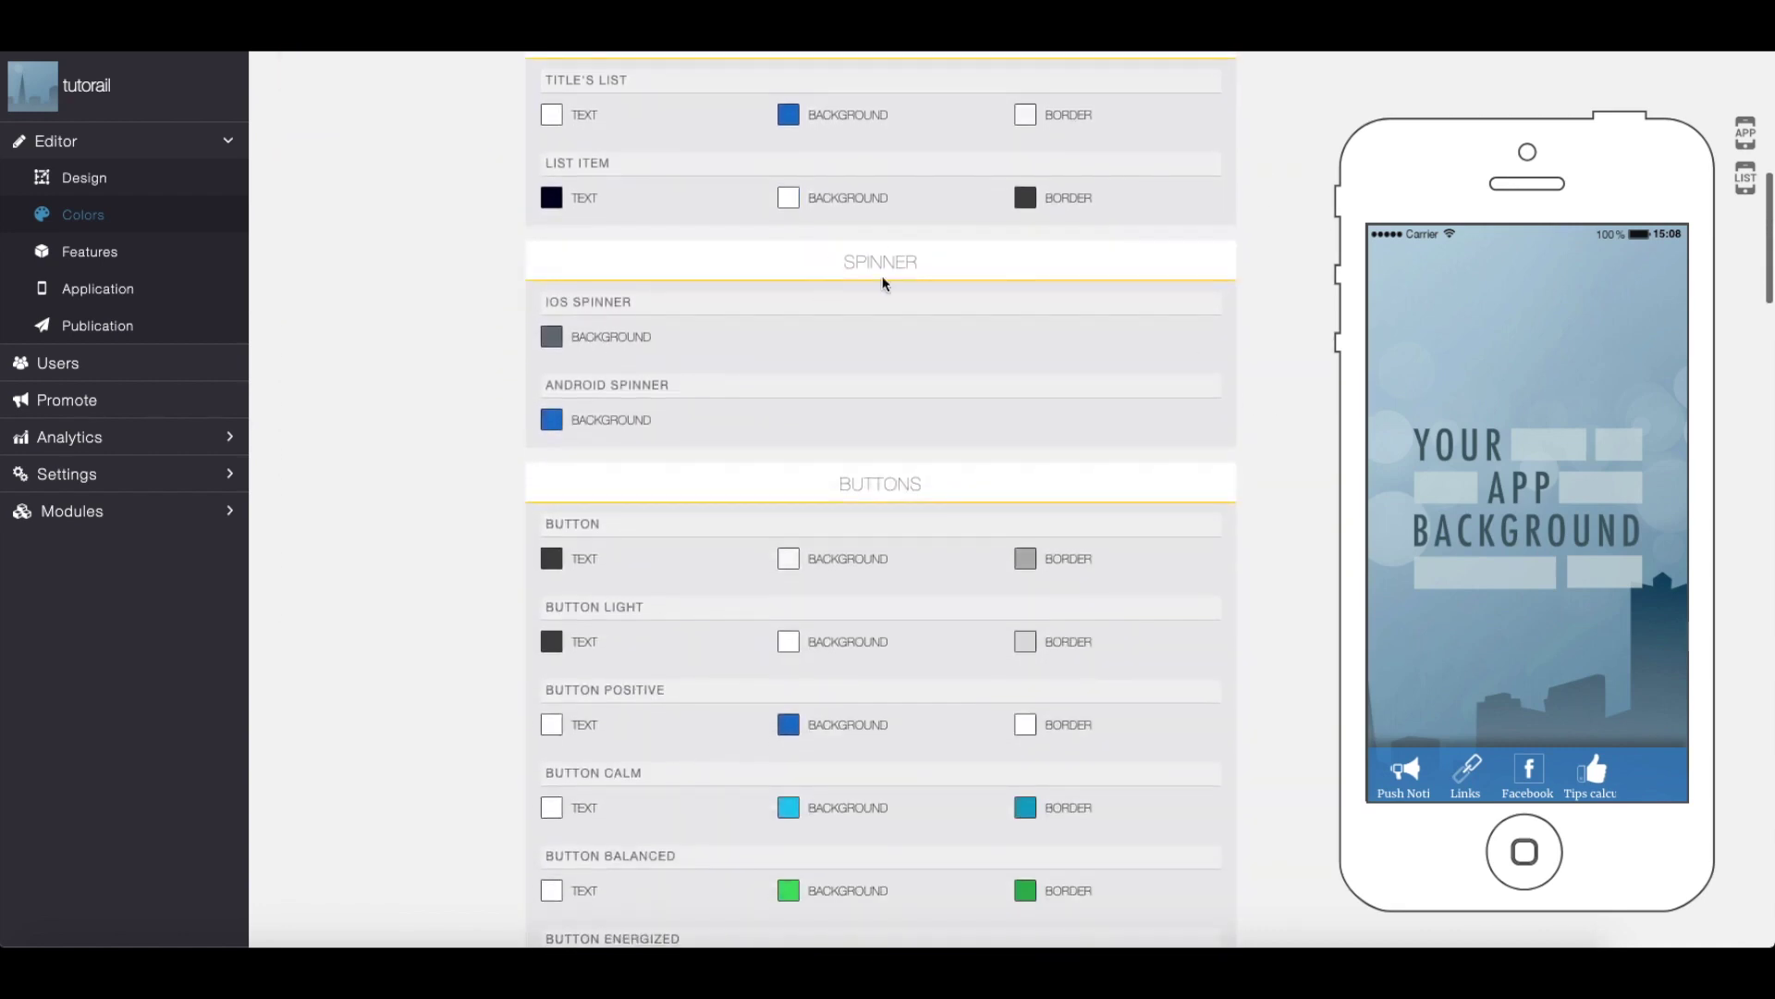
scroll(920, 266, down, 1)
scroll(1232, 404, down, 2)
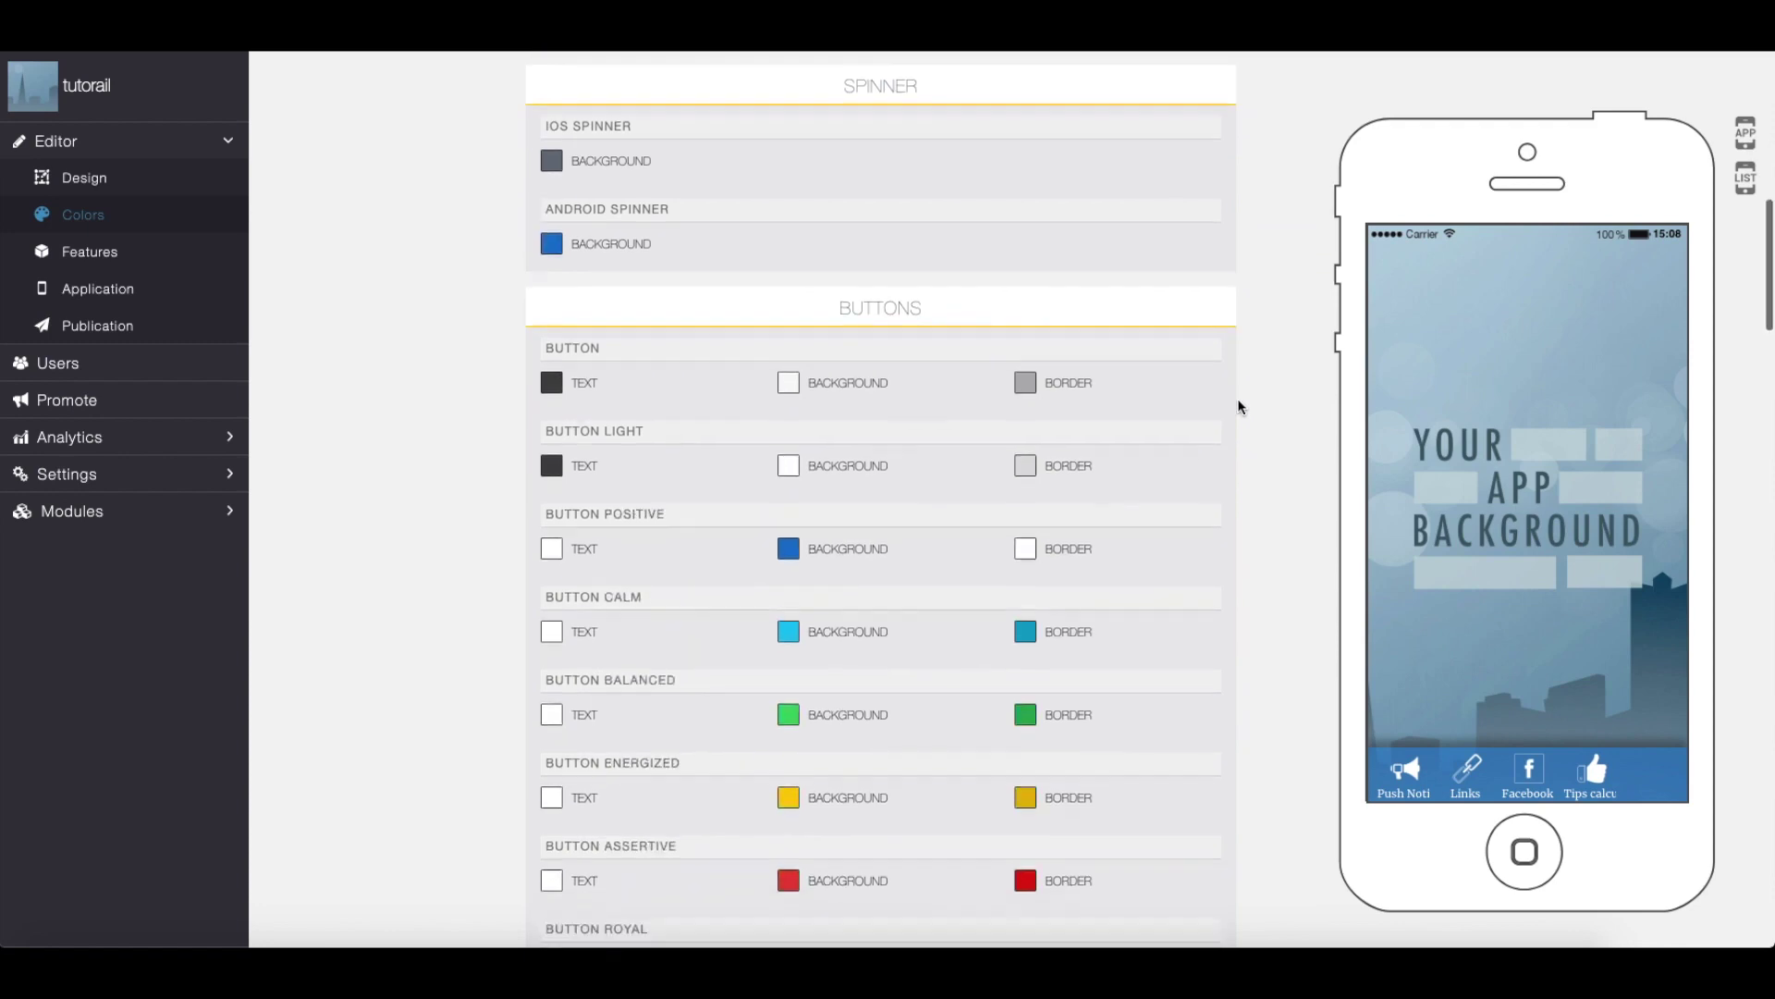
scroll(784, 543, up, 3)
scroll(784, 542, down, 20)
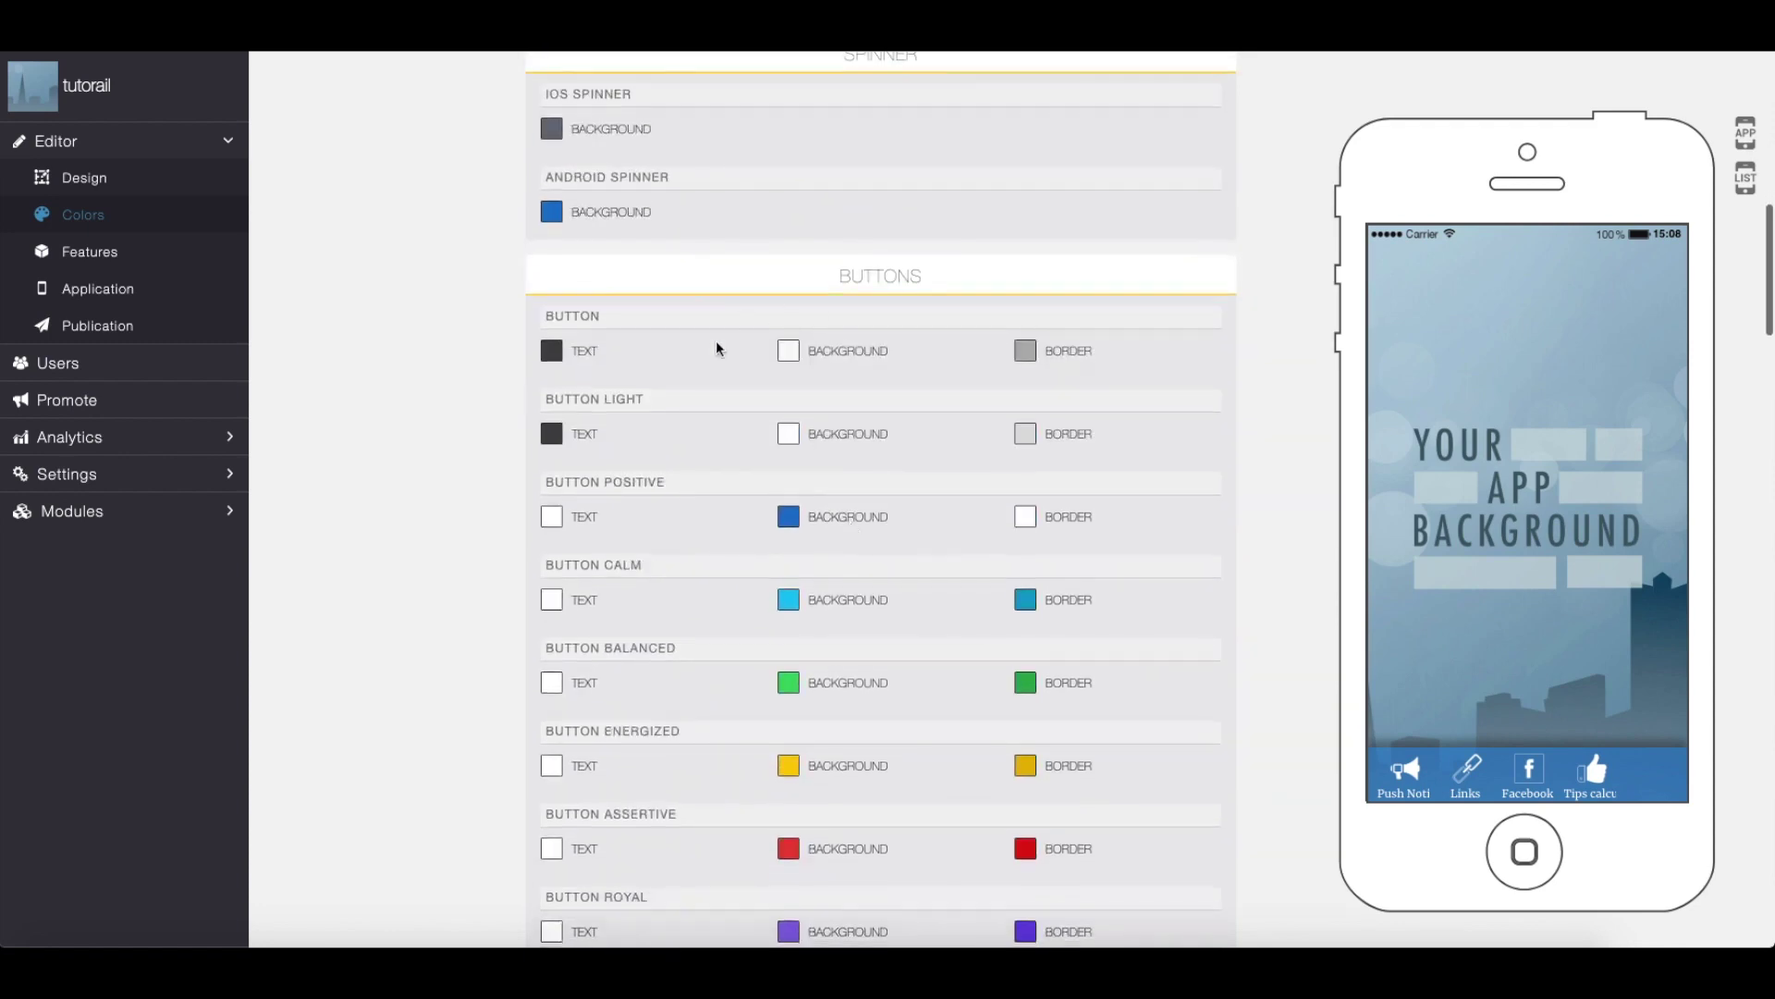
scroll(953, 413, down, 10)
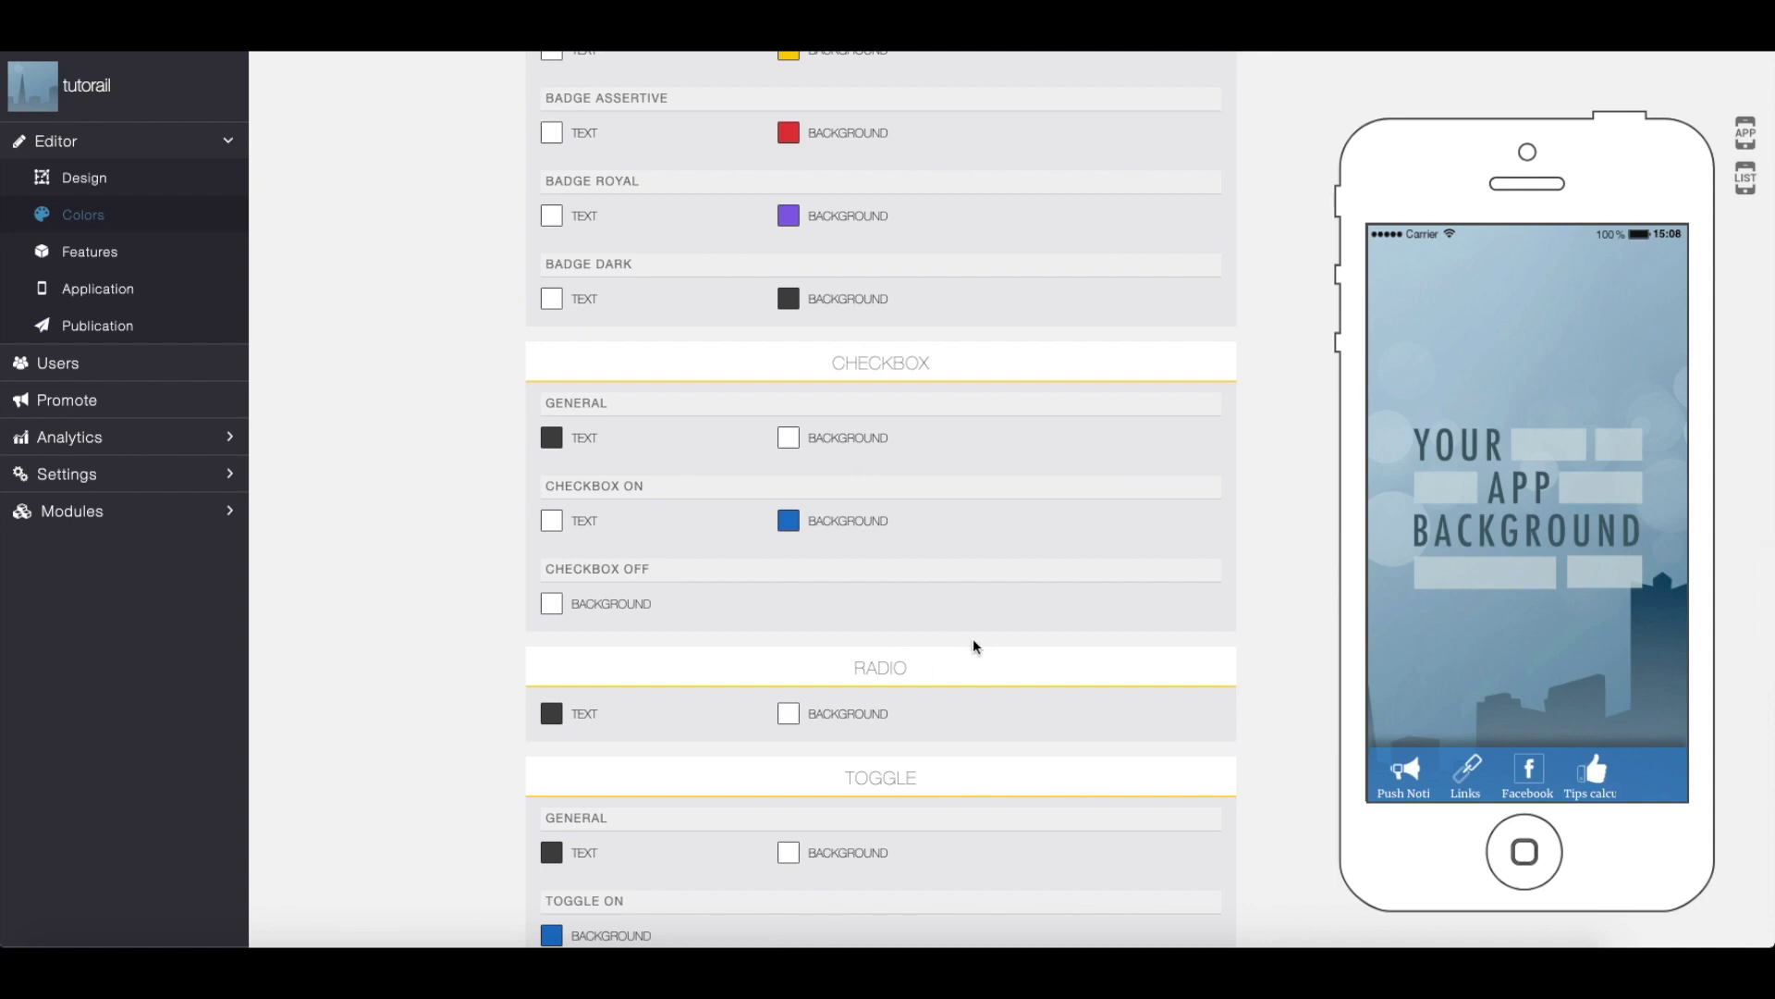
scroll(614, 671, down, 2)
scroll(1134, 719, down, 6)
scroll(983, 697, down, 3)
scroll(985, 699, up, 20)
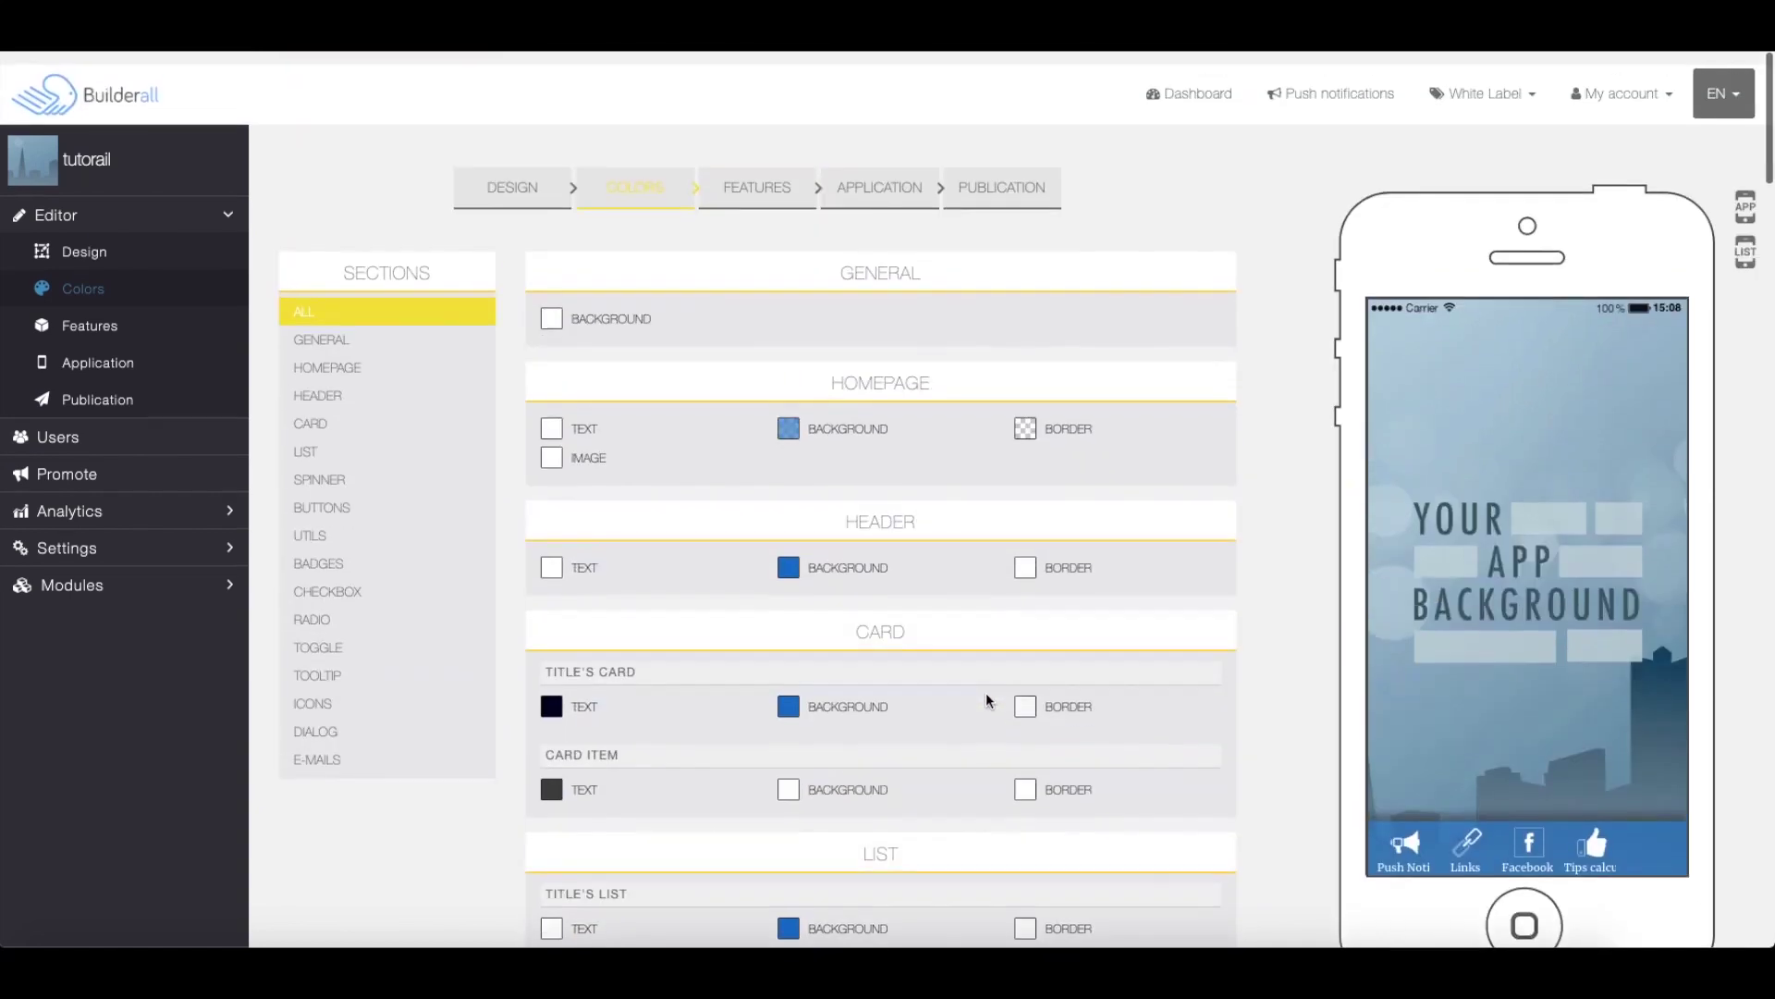
Step: Examine the app's Features settings, covering its existing pages and the full catalogue of pages that can be added
click(750, 179)
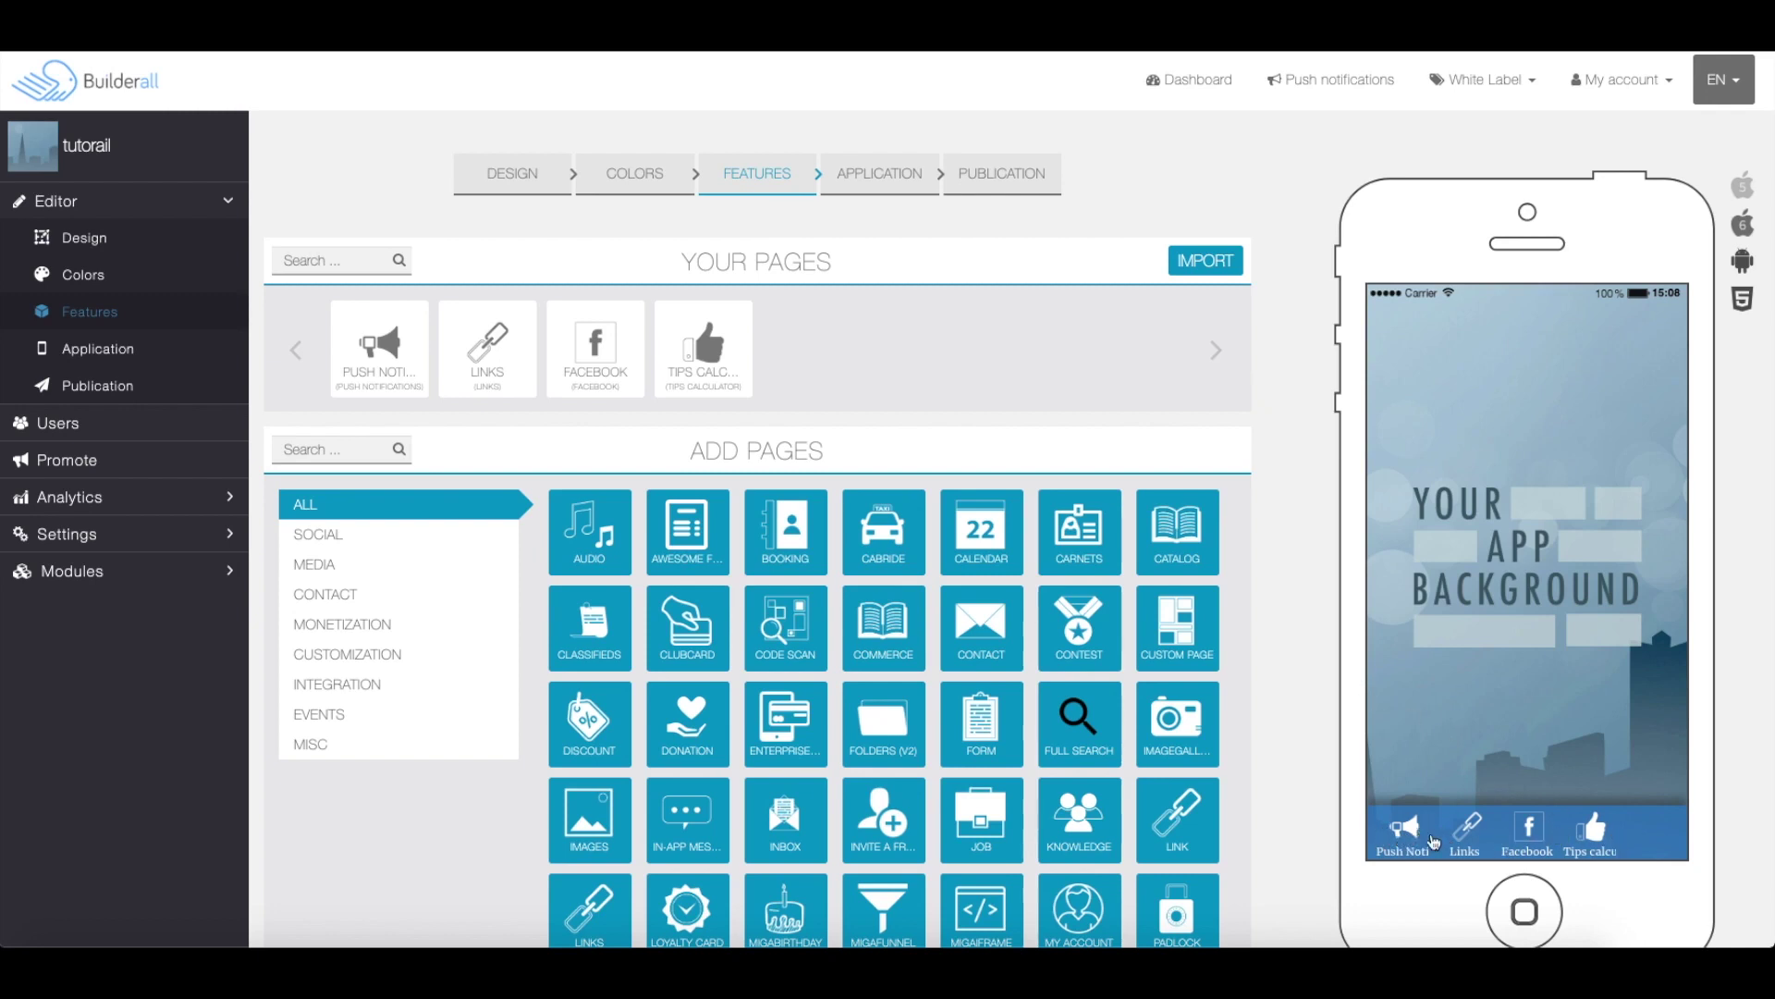
scroll(1253, 589, down, 3)
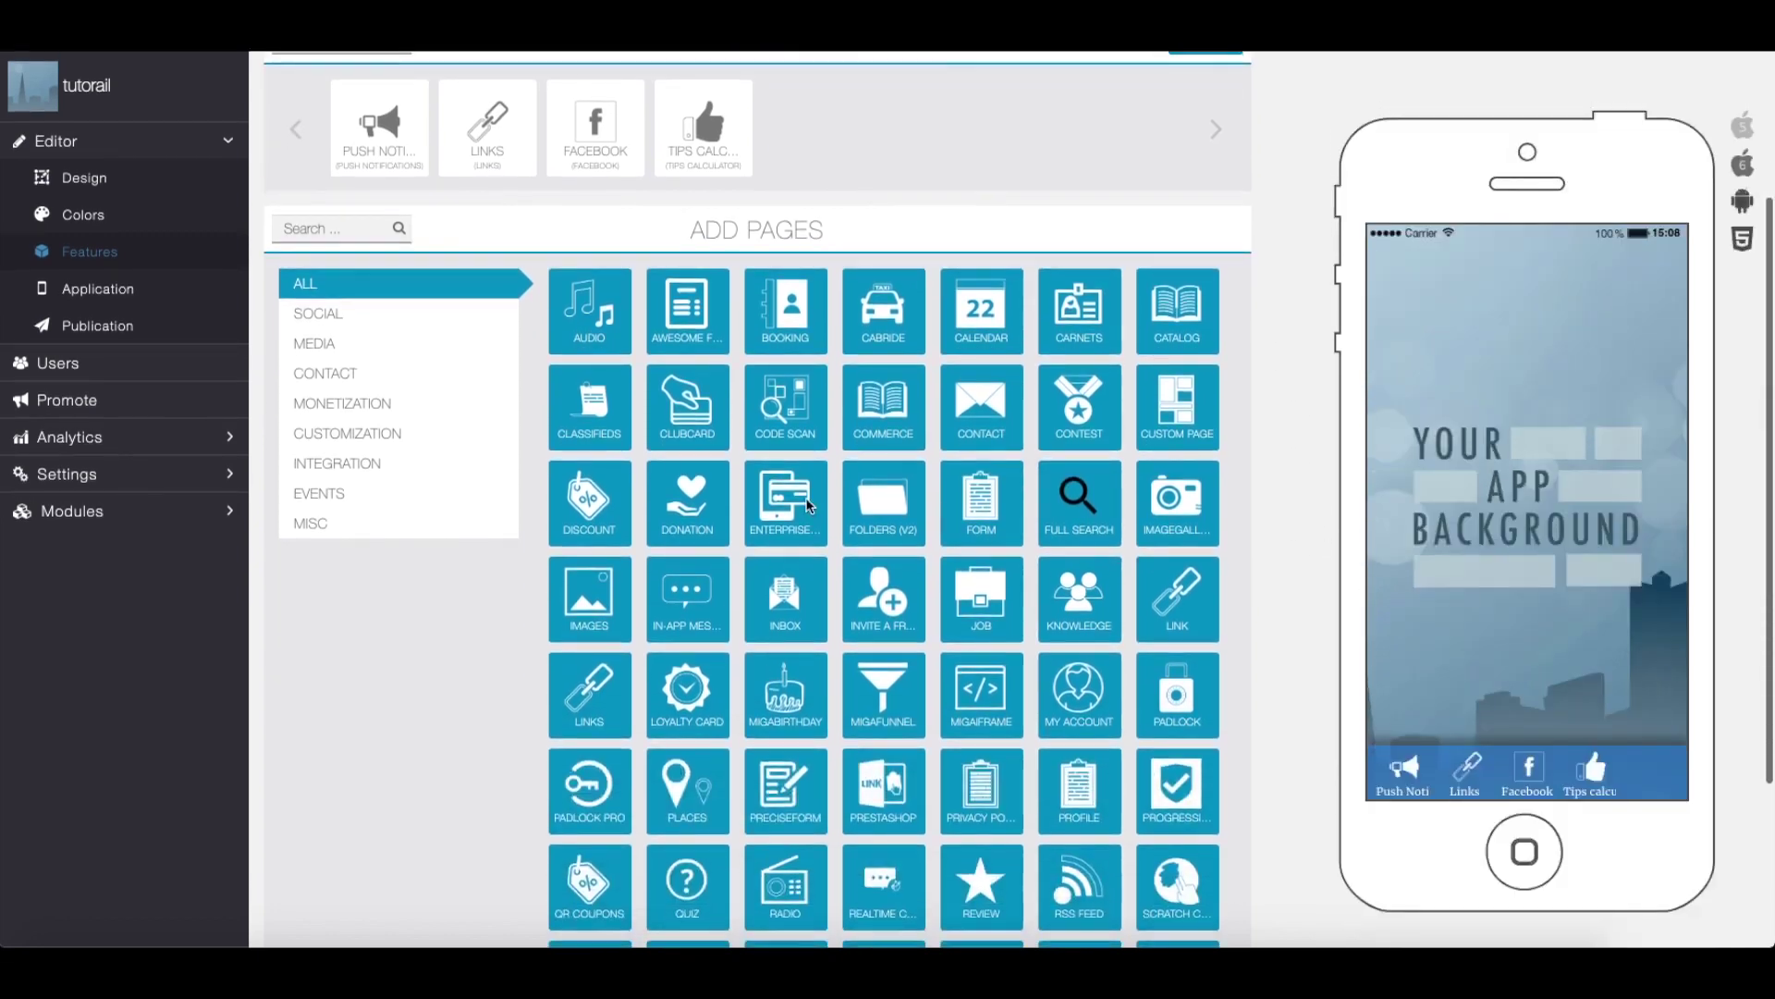
scroll(723, 663, down, 3)
scroll(722, 663, up, 5)
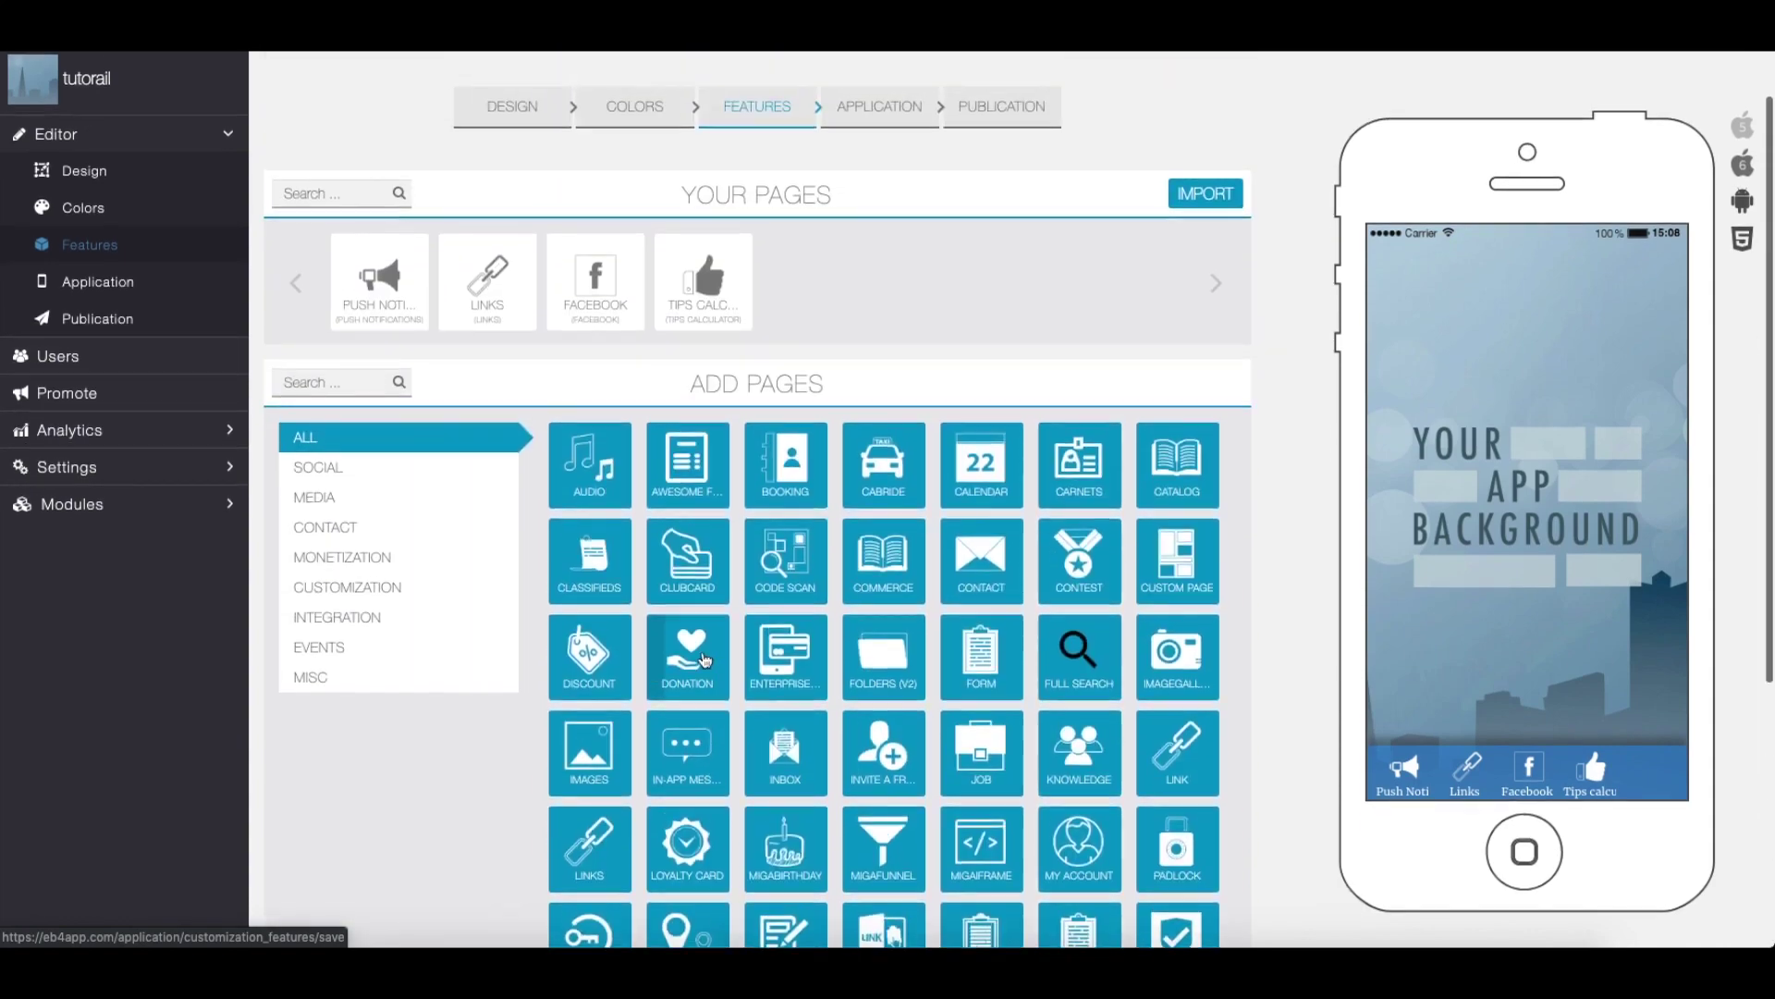
scroll(667, 642, down, 4)
scroll(667, 641, down, 2)
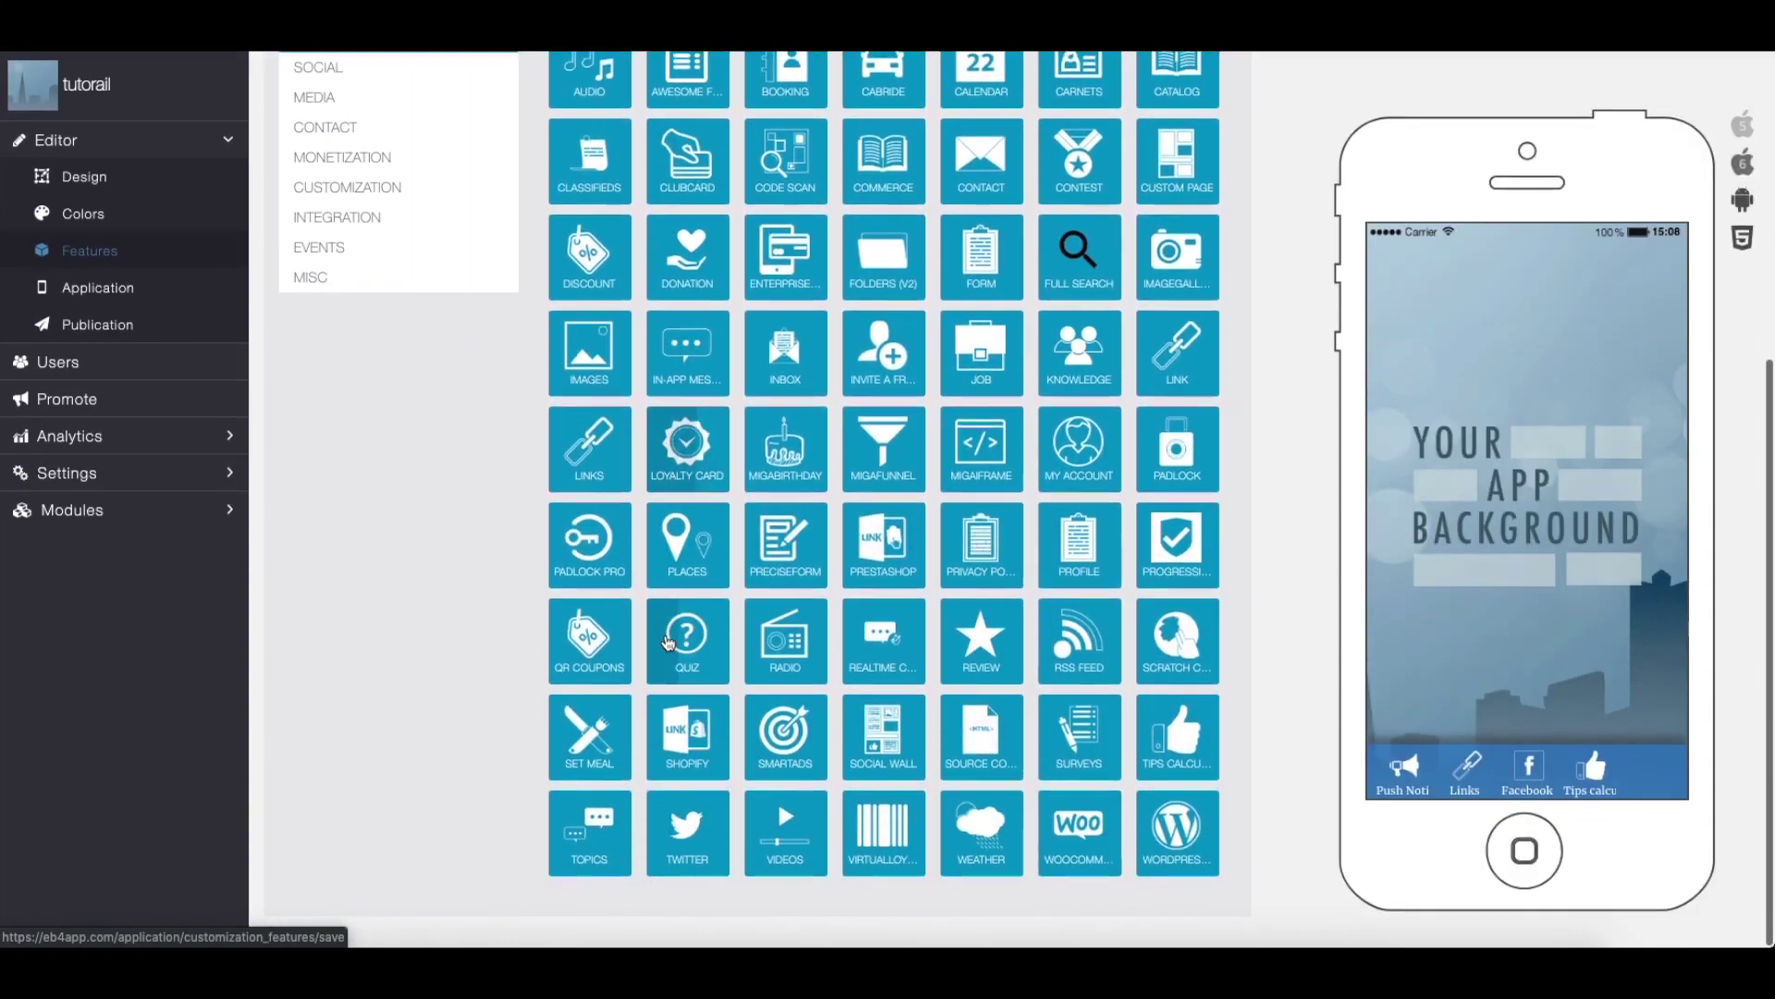
scroll(398, 418, up, 5)
scroll(867, 573, down, 5)
scroll(864, 572, up, 5)
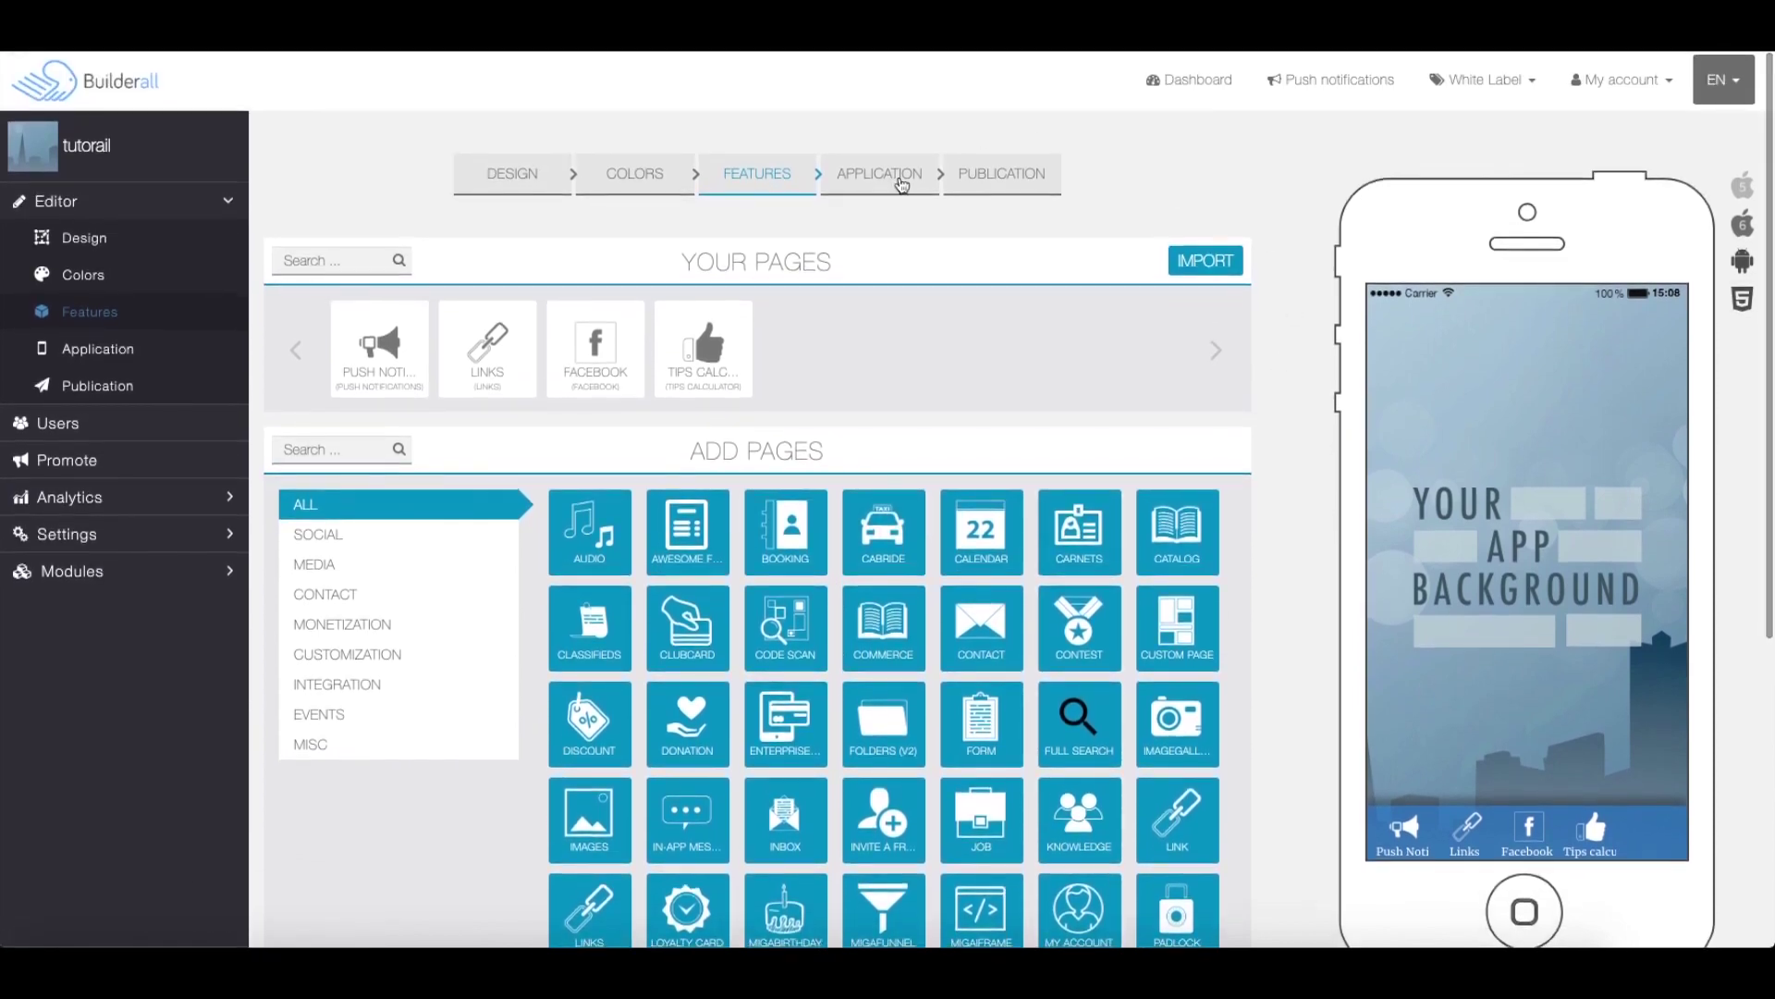
Step: Review the app's icon and back button settings, and its publication settings for subscription, general information, AdMob monetization and source codes
click(891, 184)
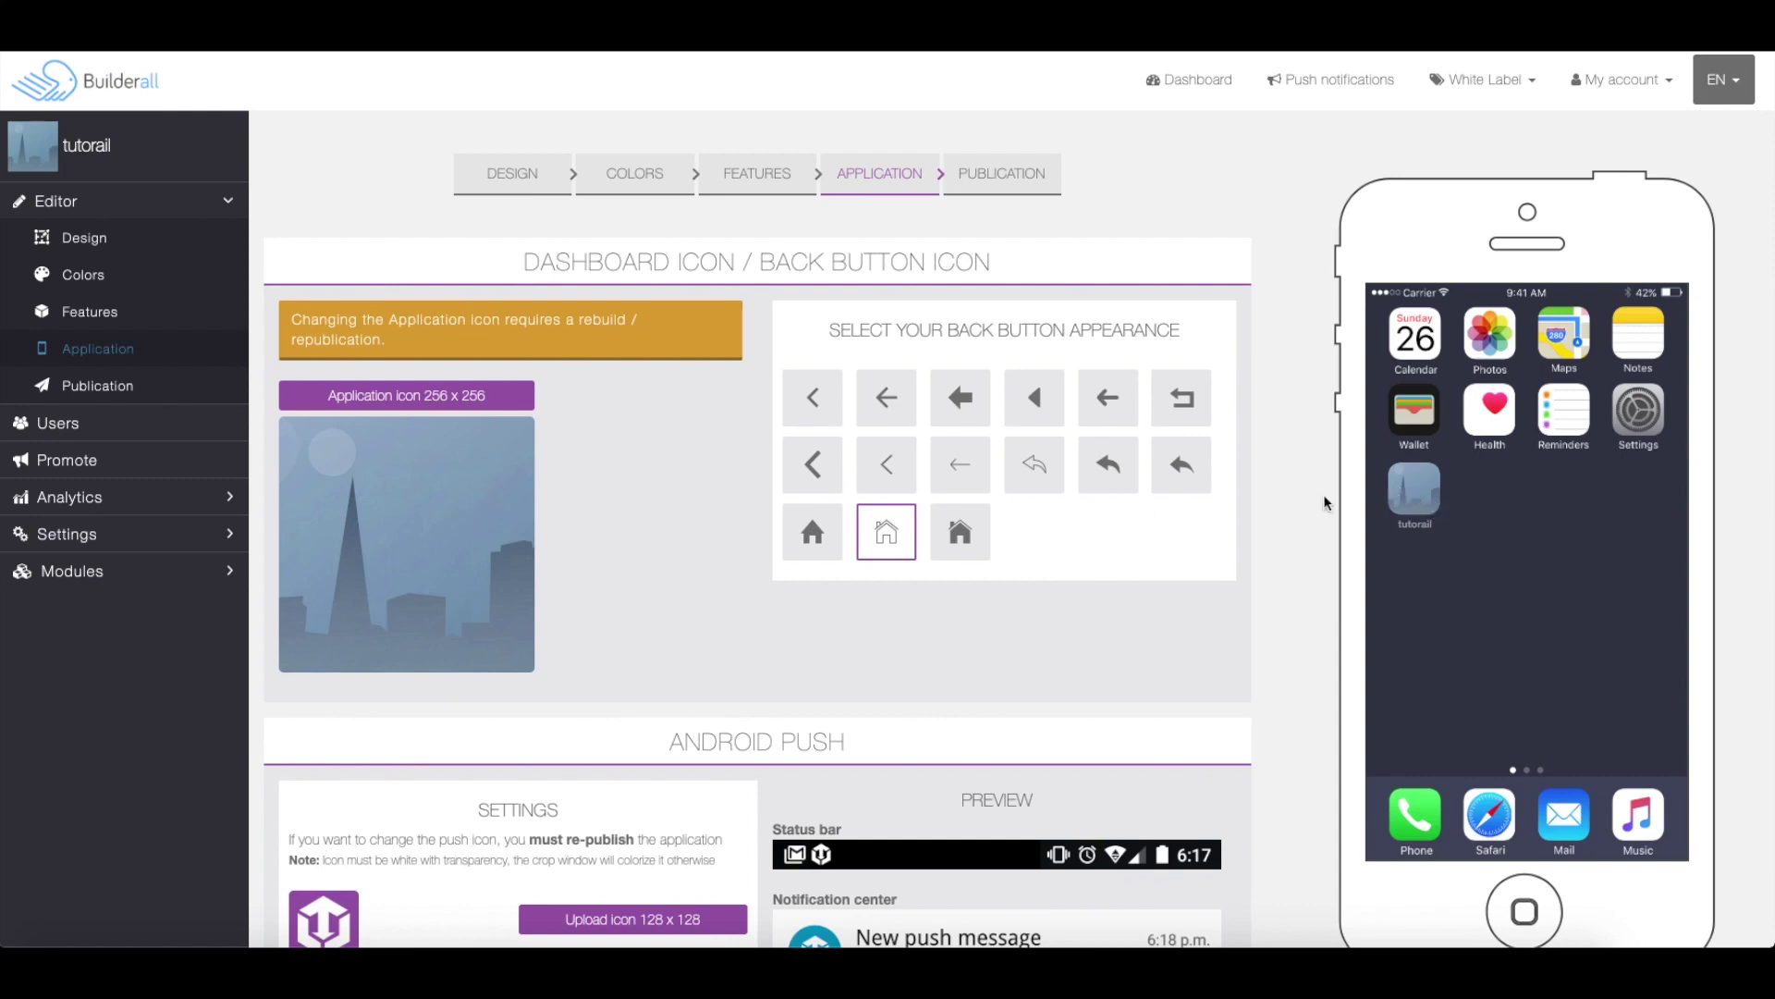
click(1012, 176)
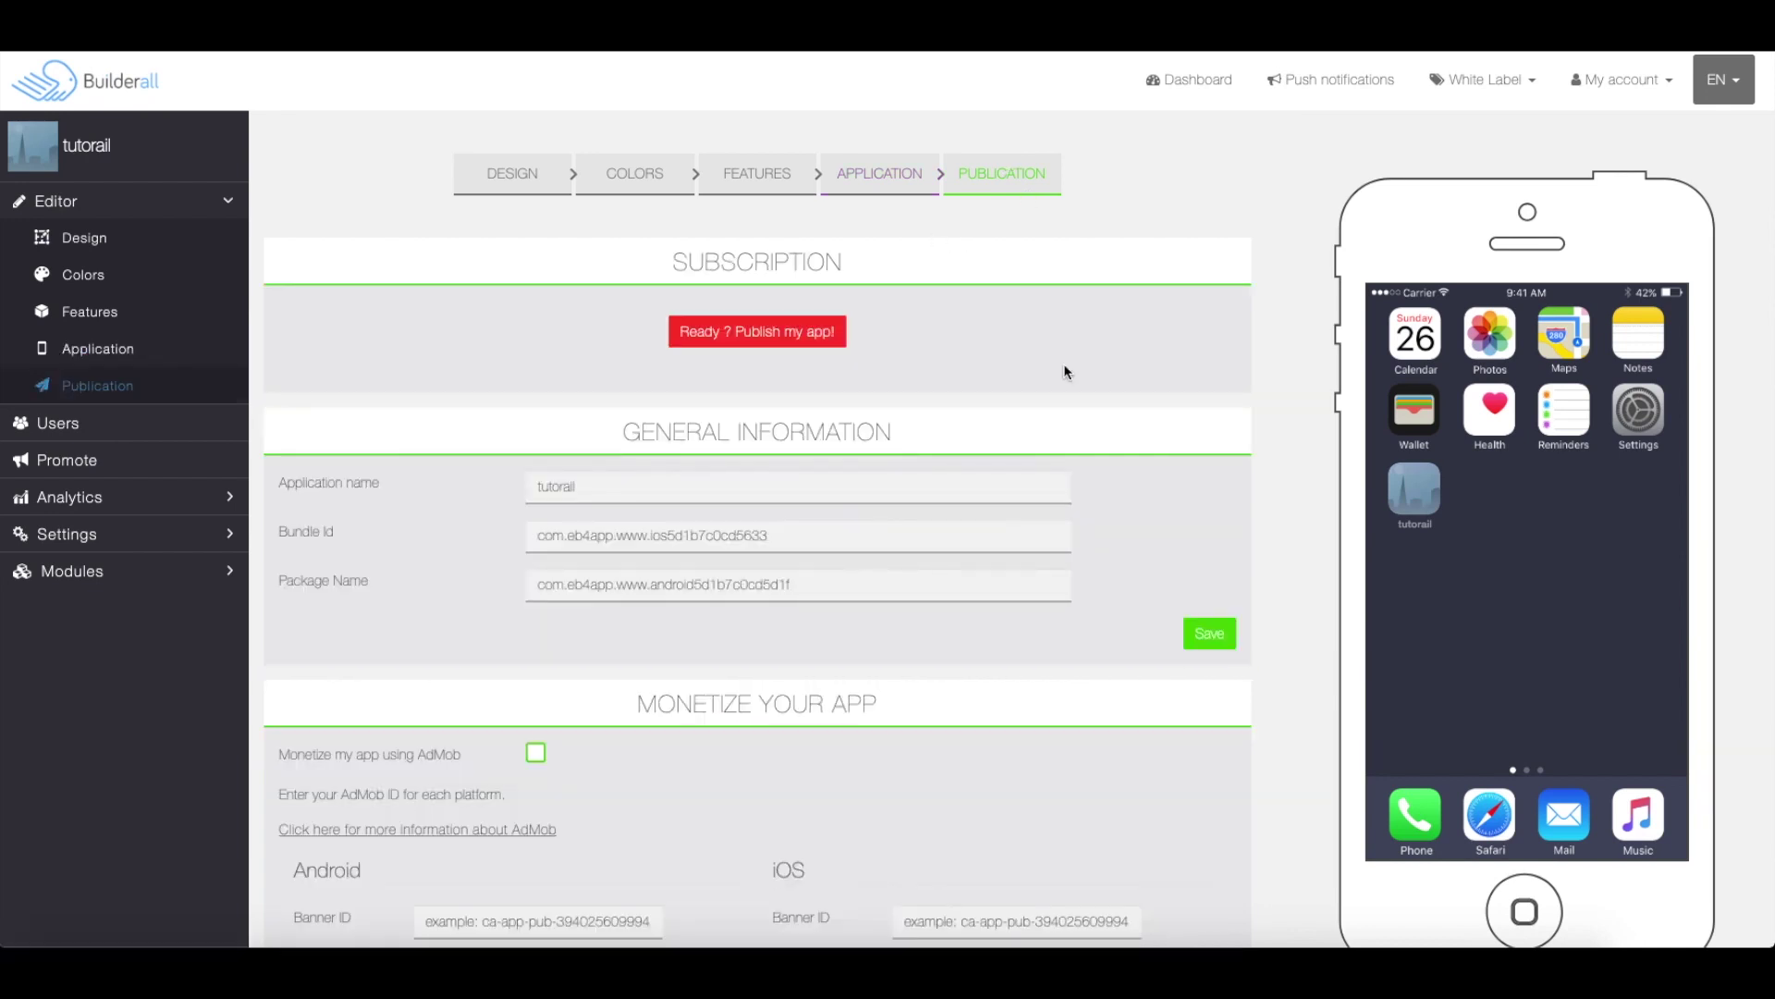
scroll(1106, 386, down, 1)
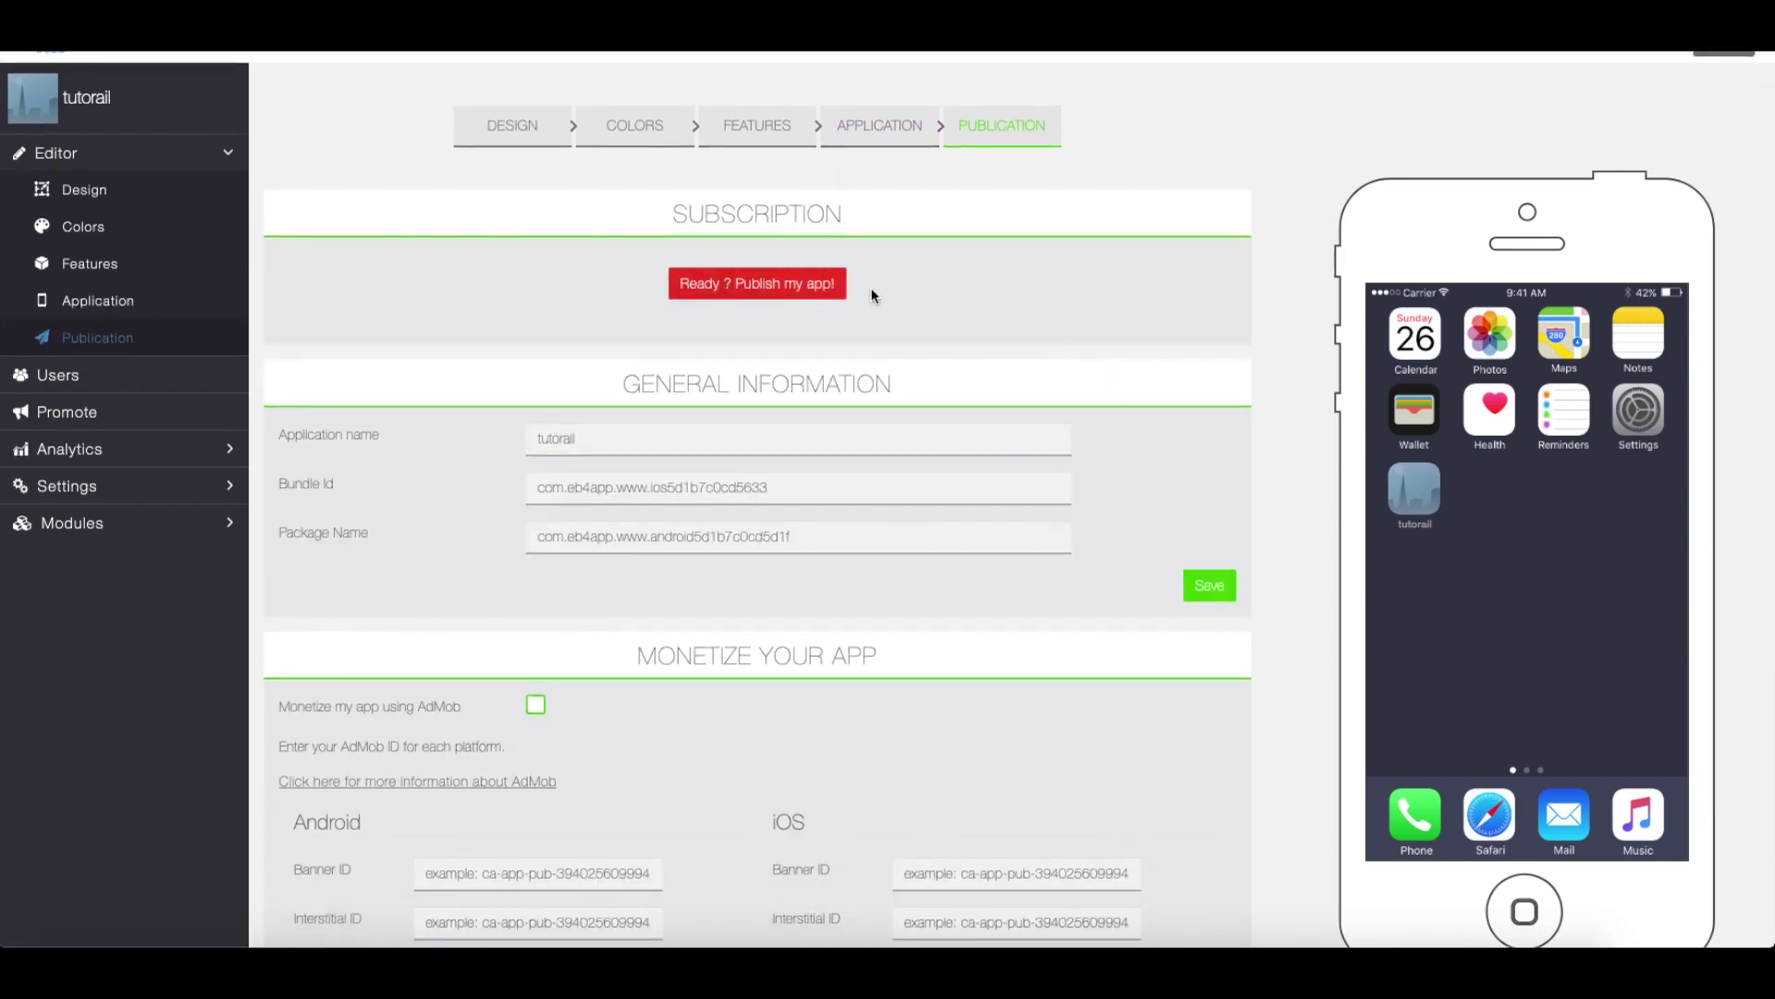
scroll(1039, 315, down, 1)
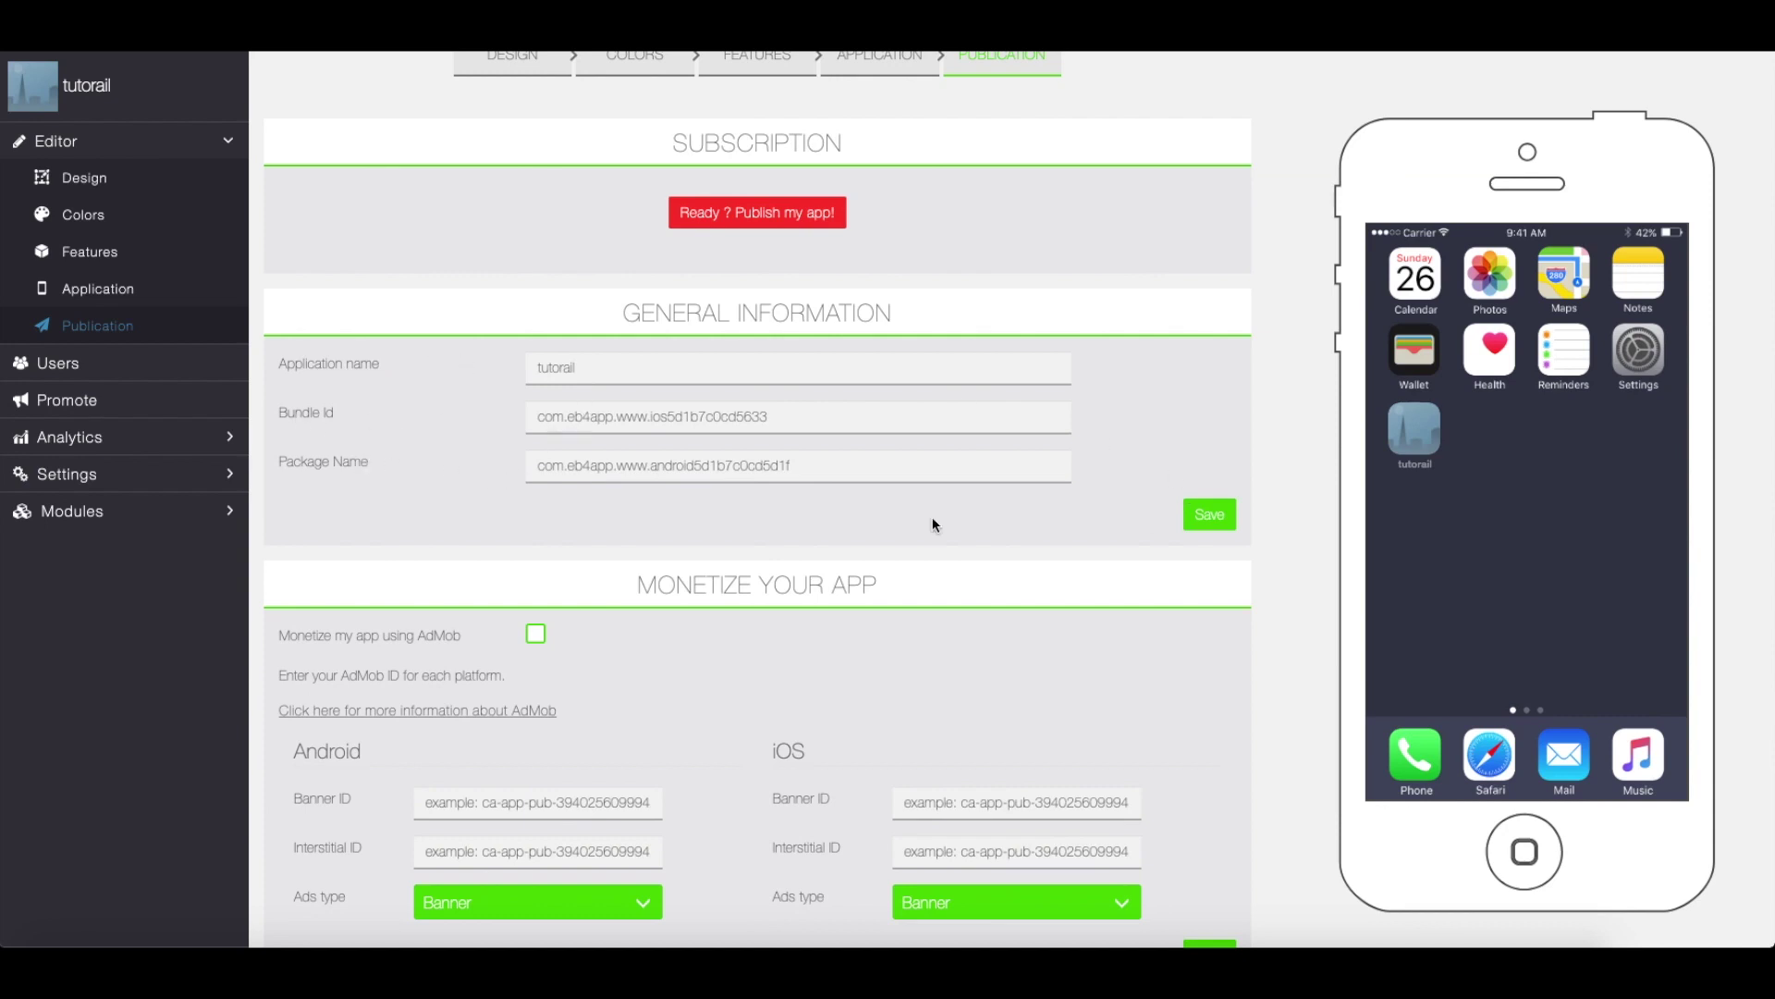
scroll(837, 529, down, 3)
scroll(836, 524, down, 1)
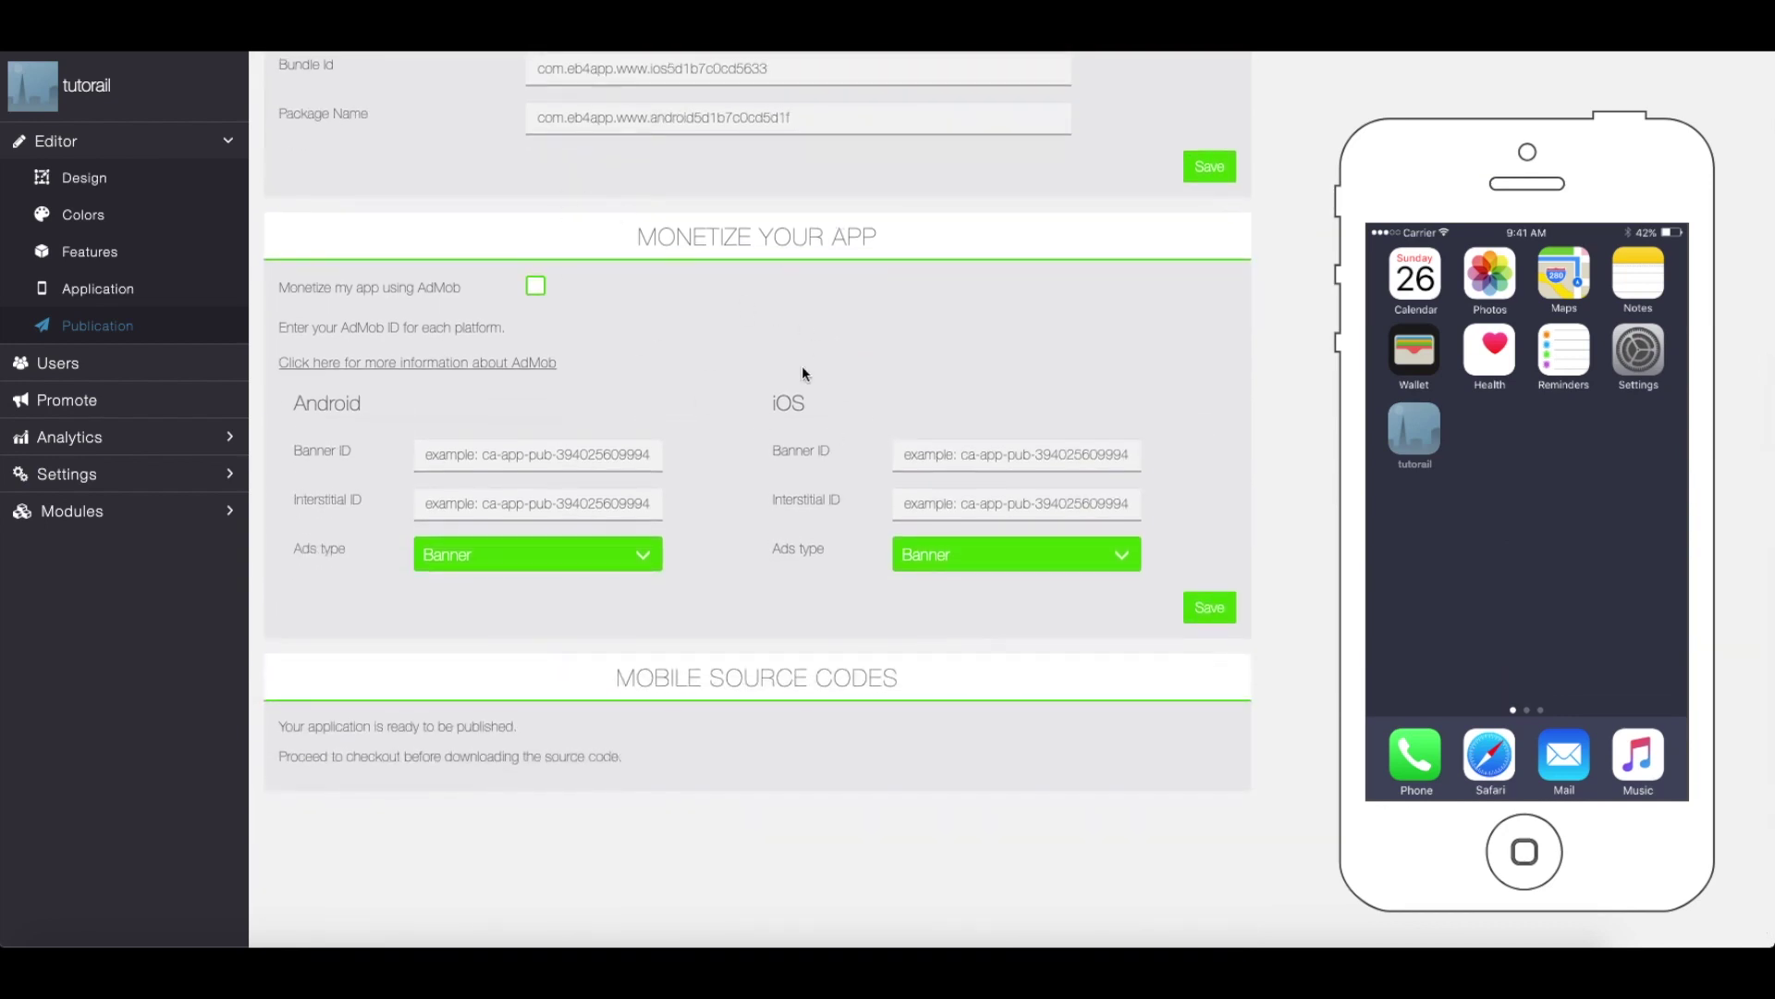
scroll(810, 375, up, 5)
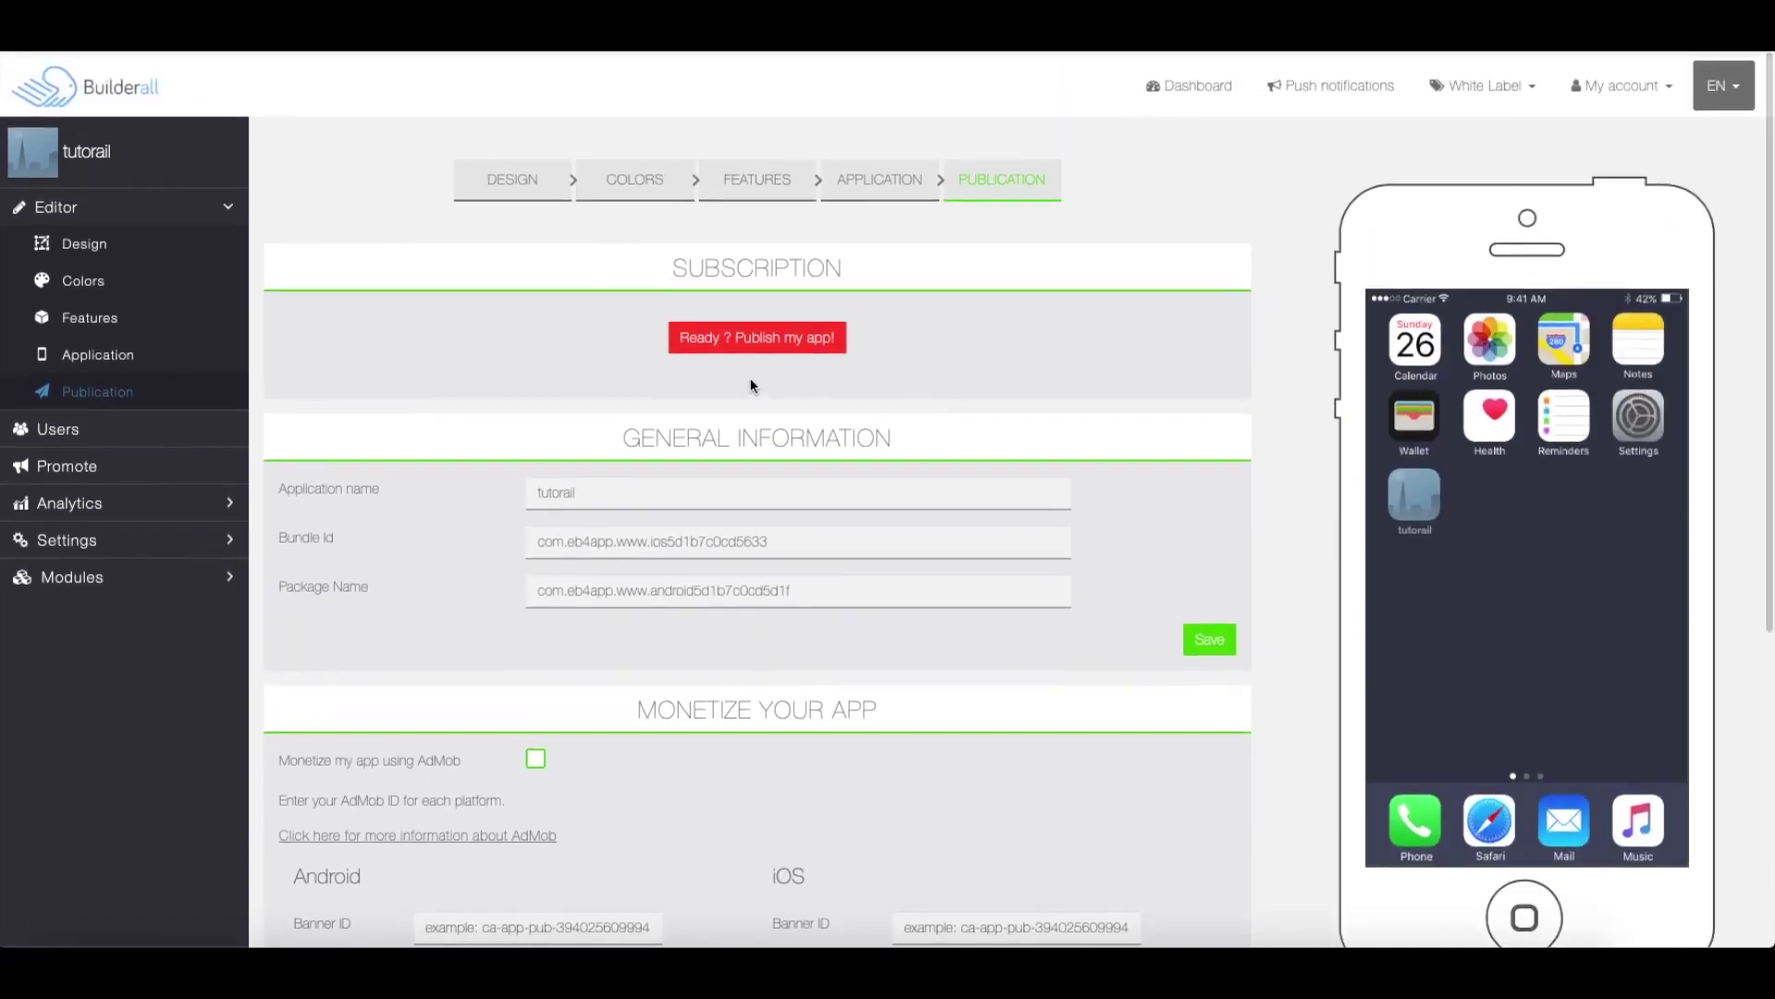
Step: View the app's user list and its promotion settings with the store URLs and QR code
click(237, 202)
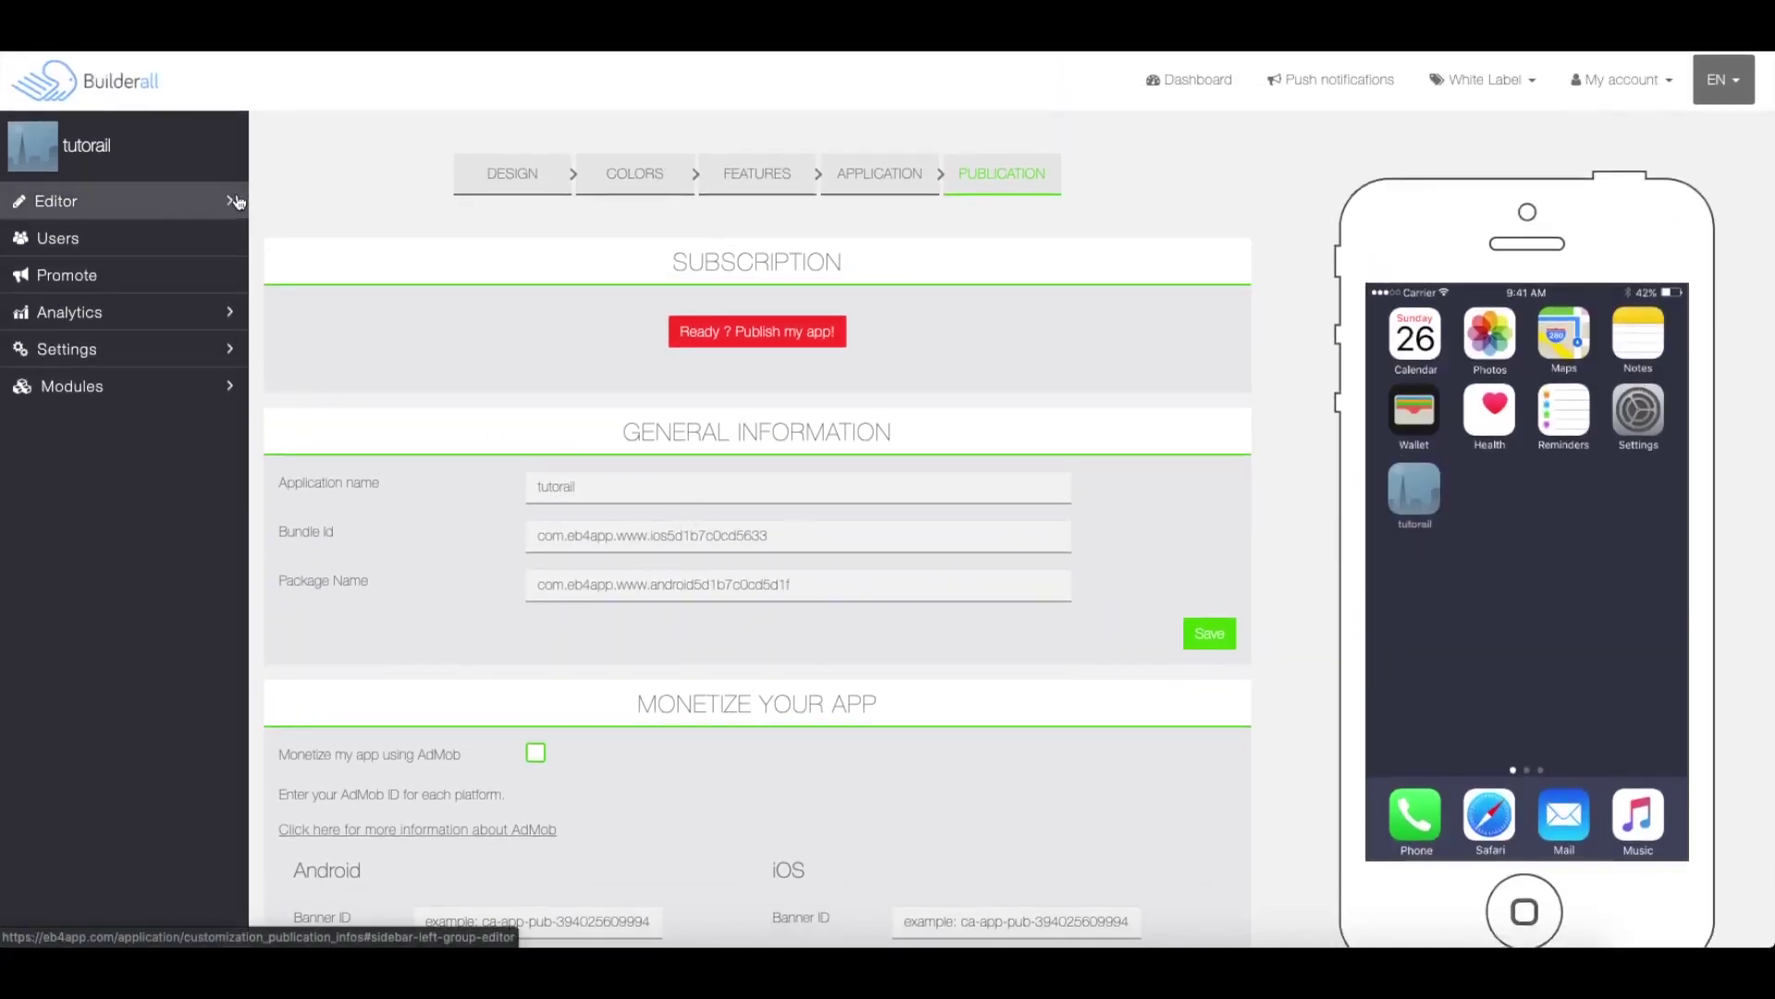
click(112, 242)
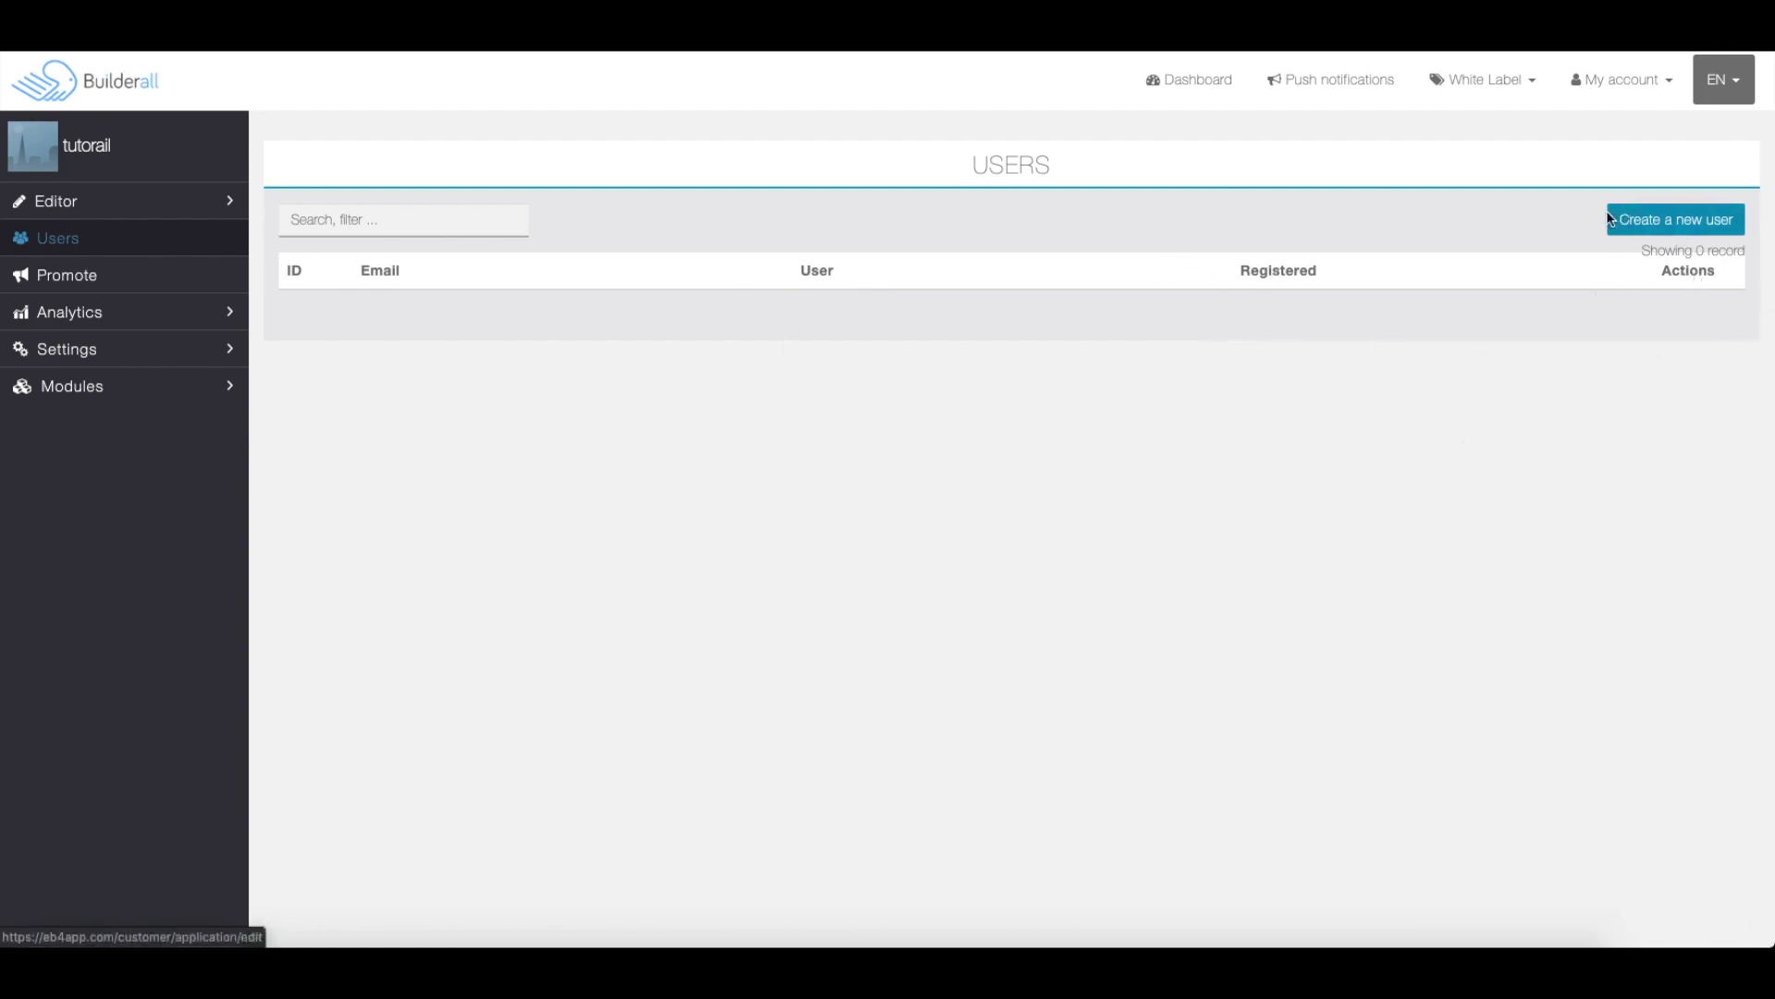
click(91, 279)
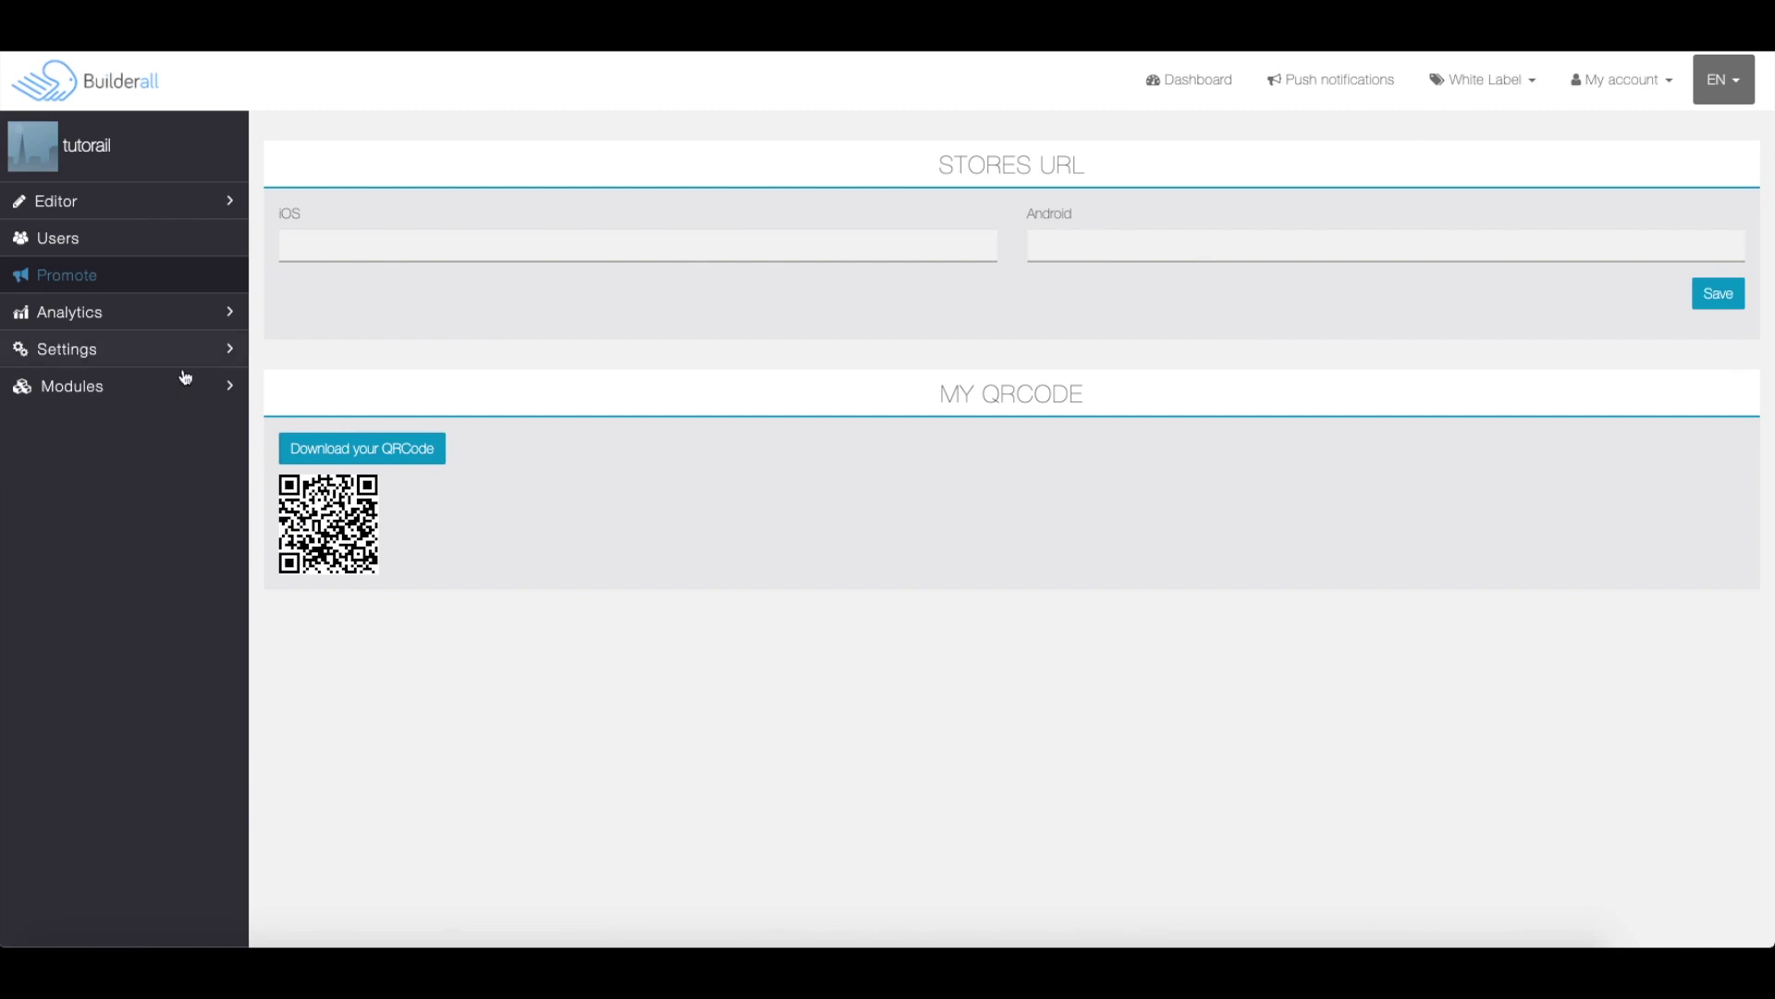
Step: Examine the app analytics for visits, installs, user localization, time spent in the application and visits by feature
click(213, 324)
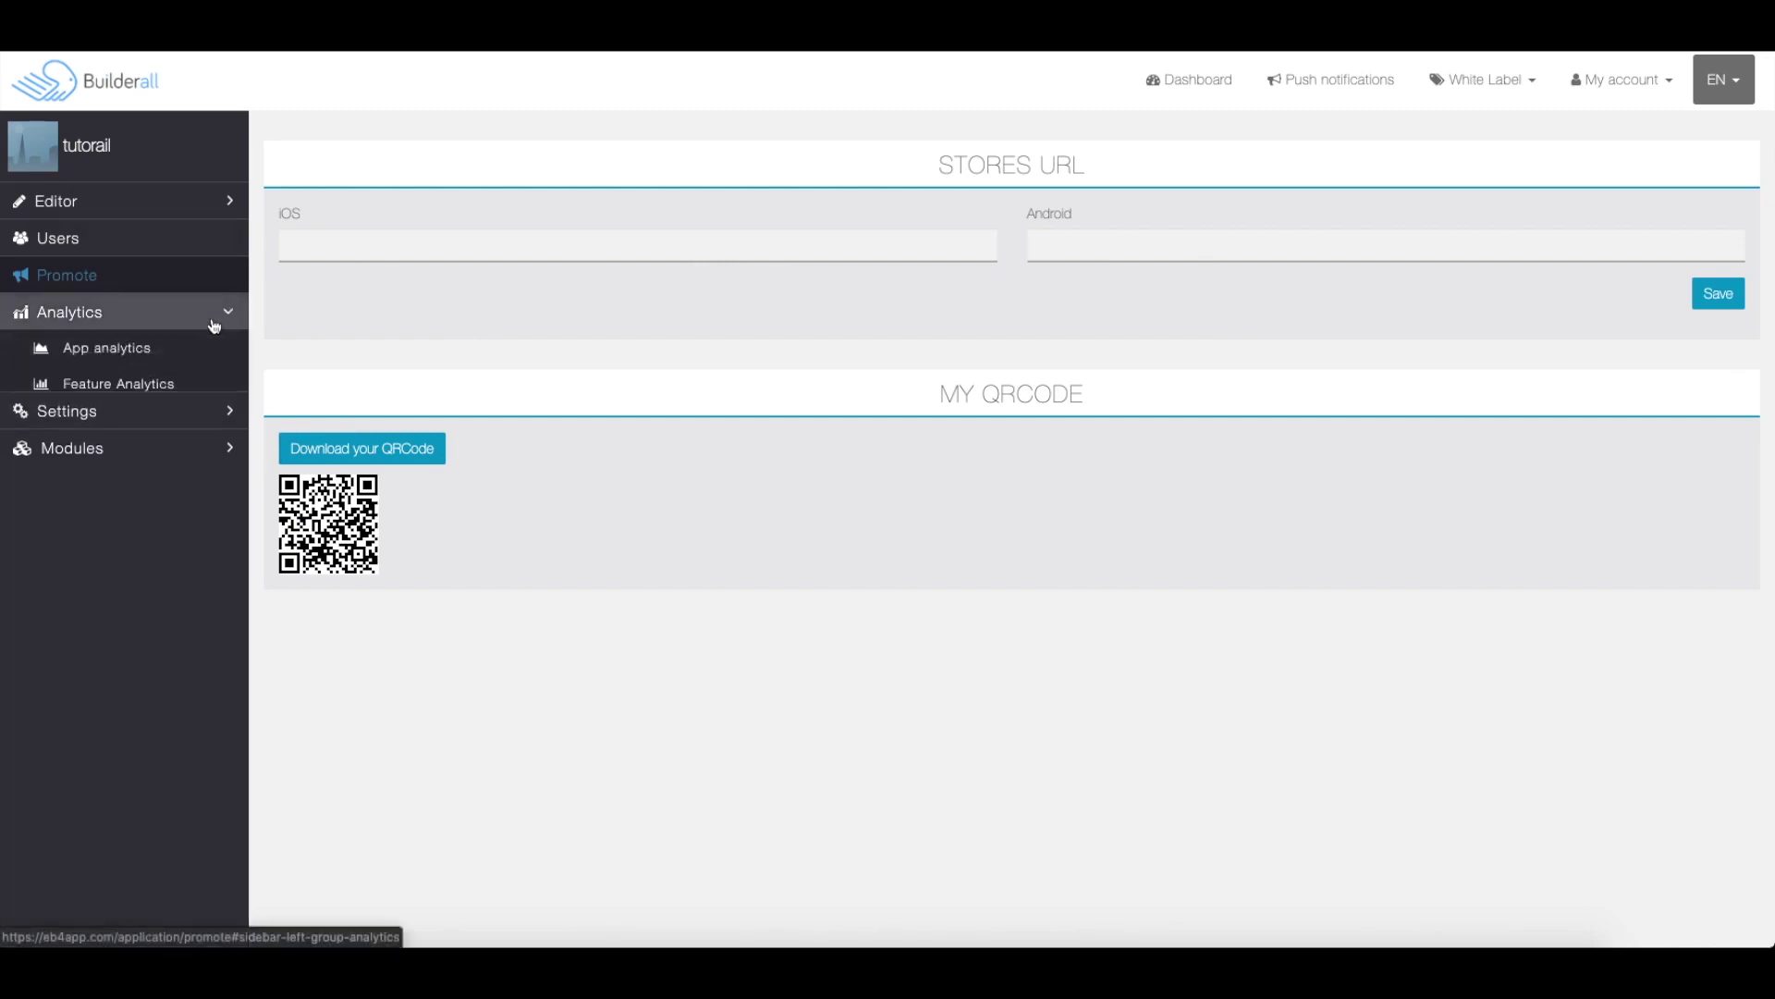
click(134, 349)
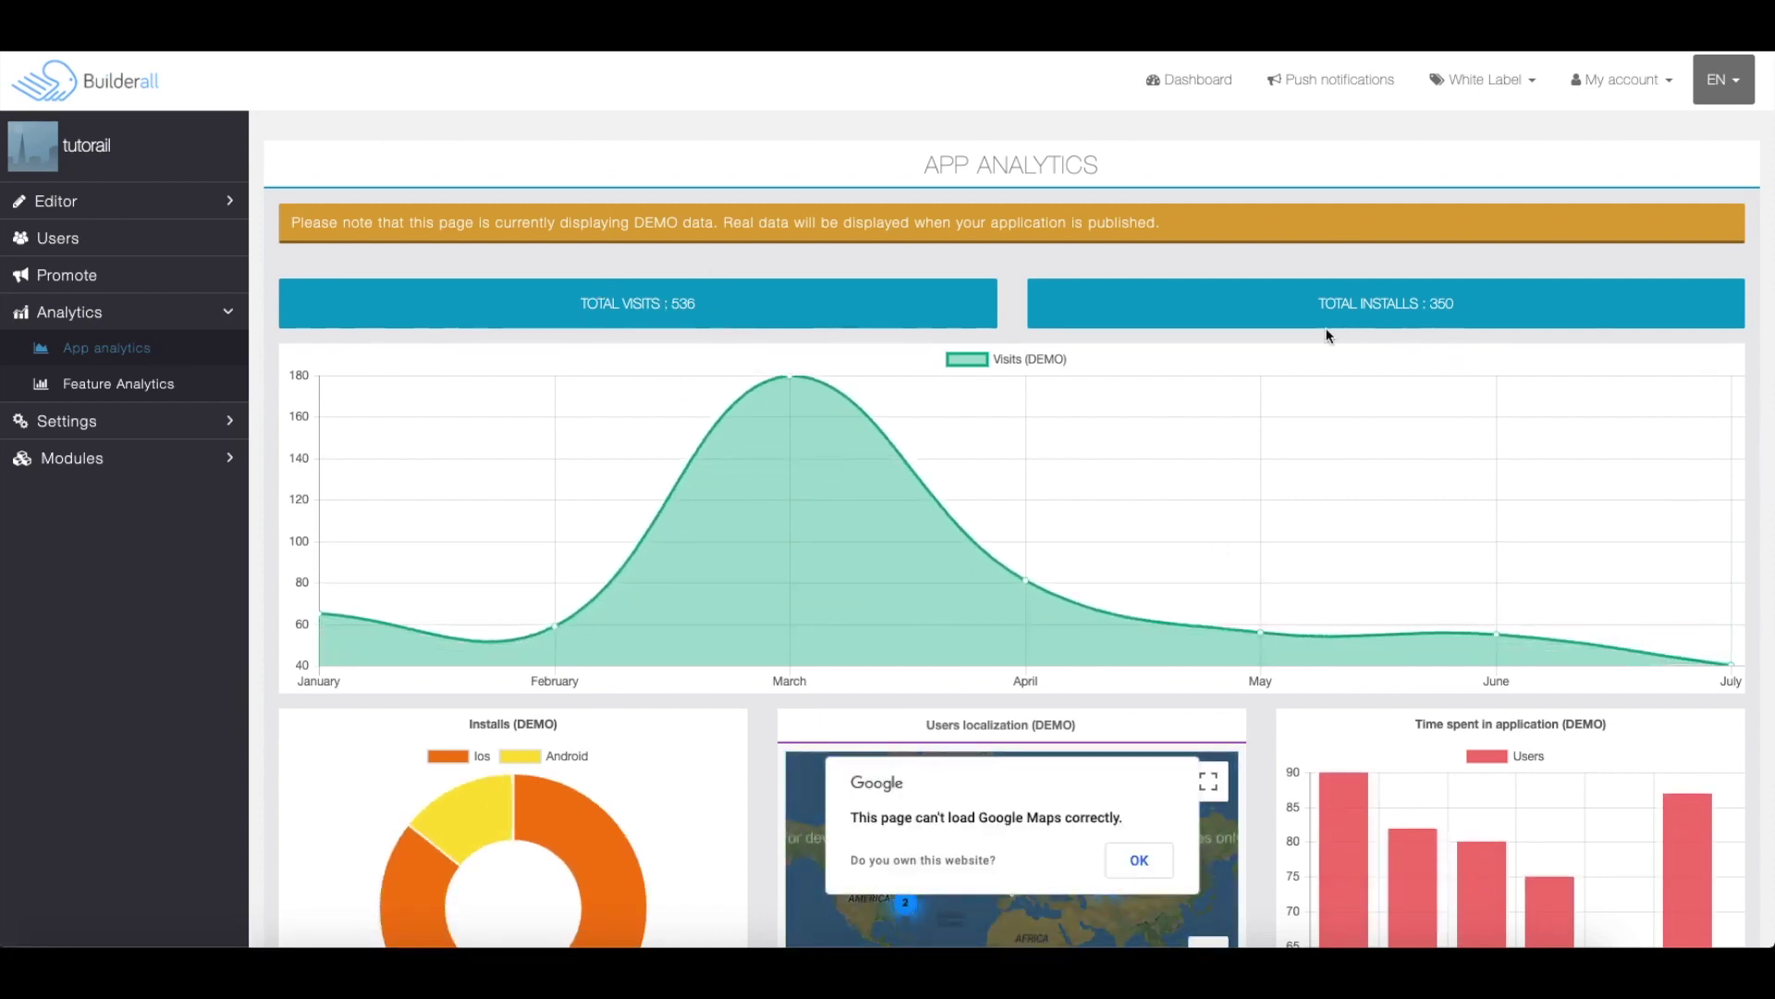
scroll(1340, 369, down, 5)
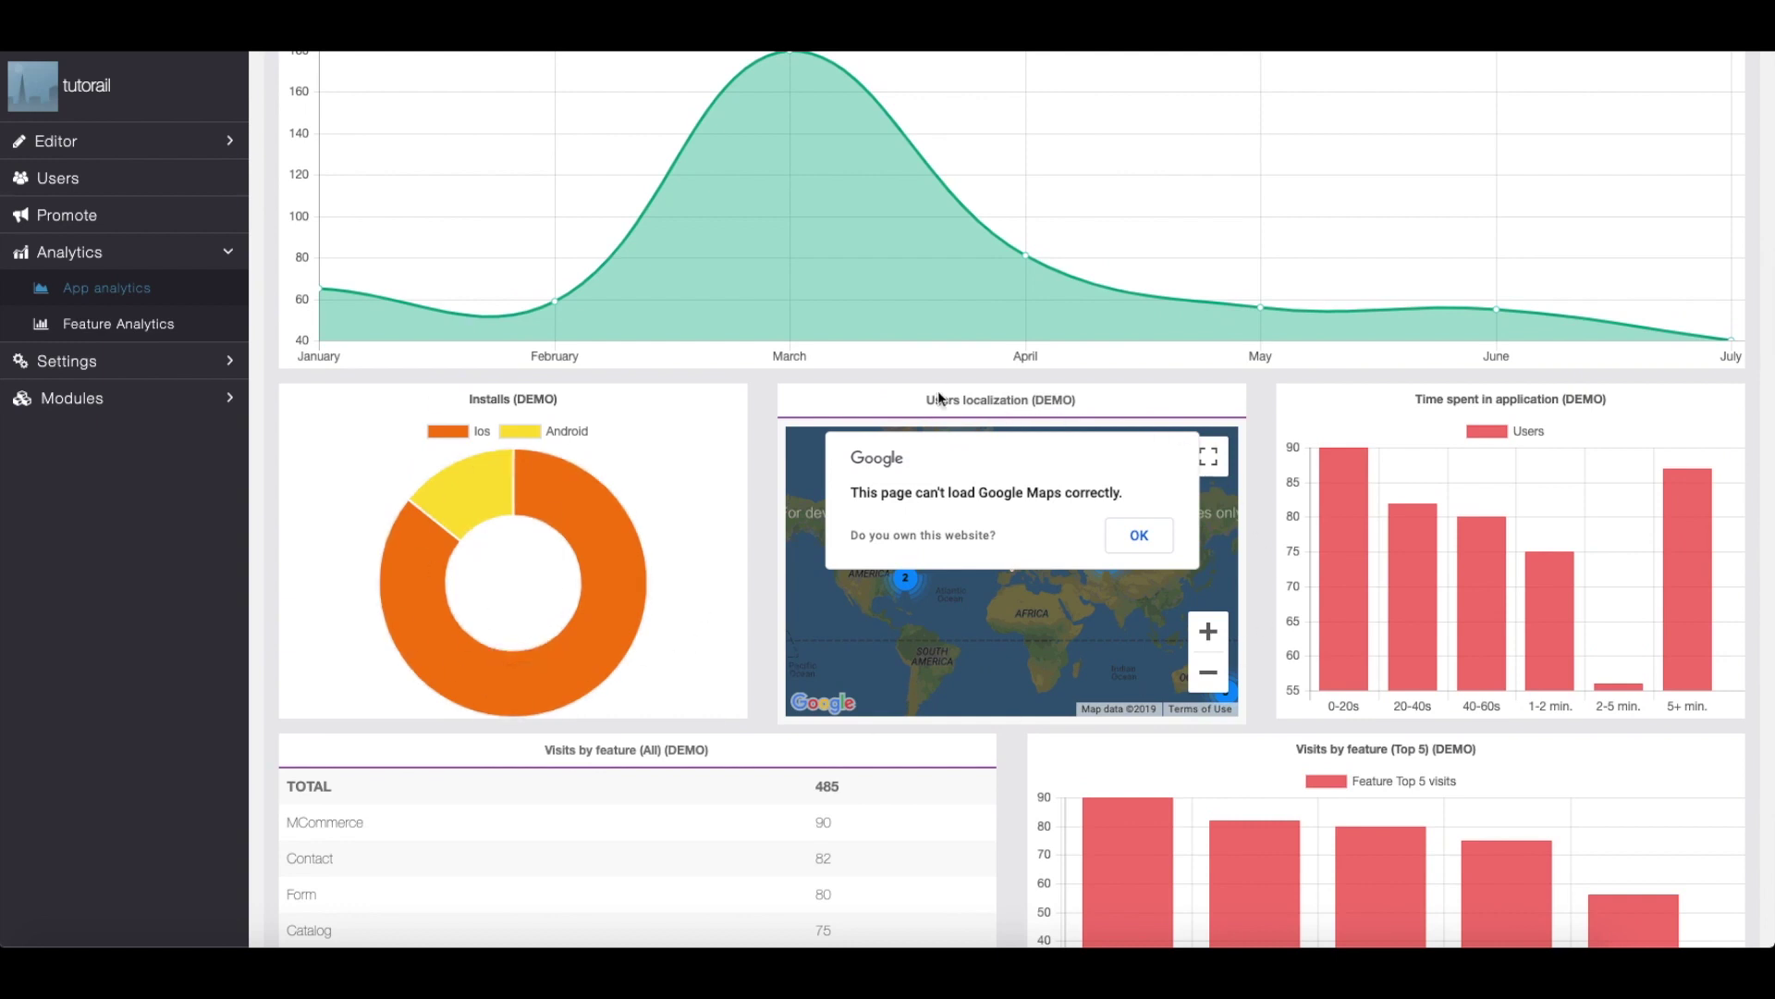
scroll(1005, 615, down, 3)
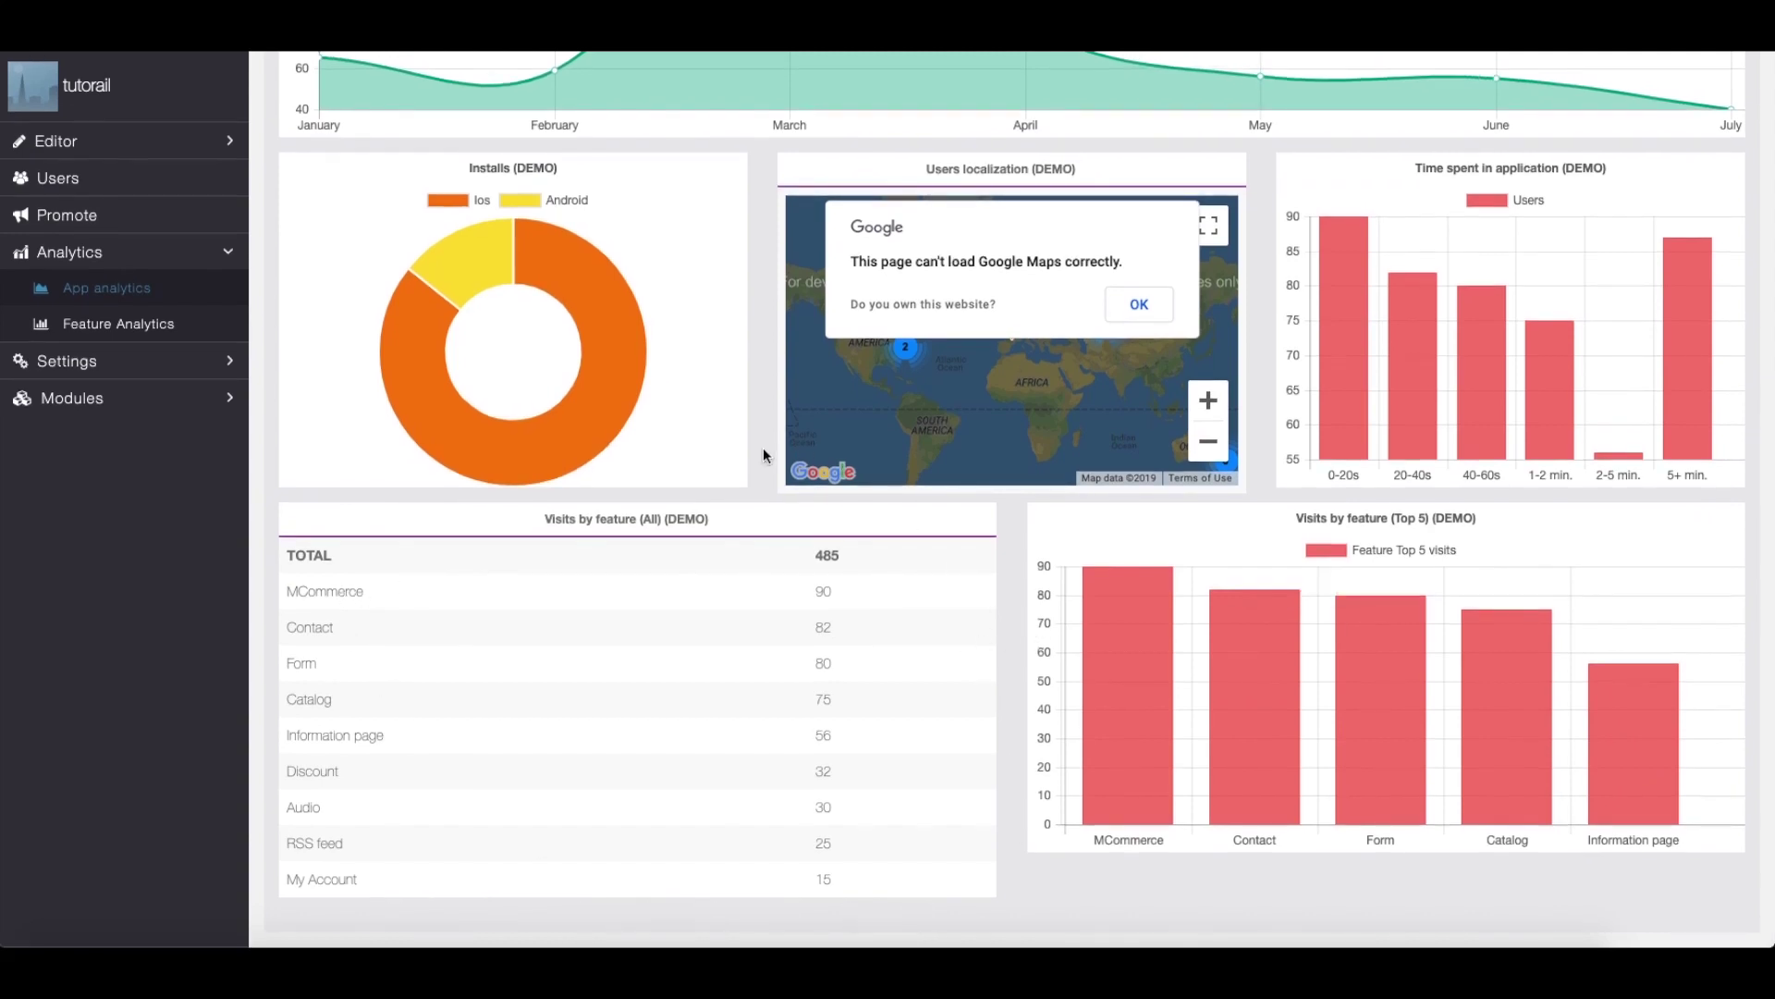
Step: Review the app's Terms & Conditions settings, covering the privacy policy, GDPR section, discount, loyalty card, extended profile and scratch card texts
scroll(762, 453, up, 7)
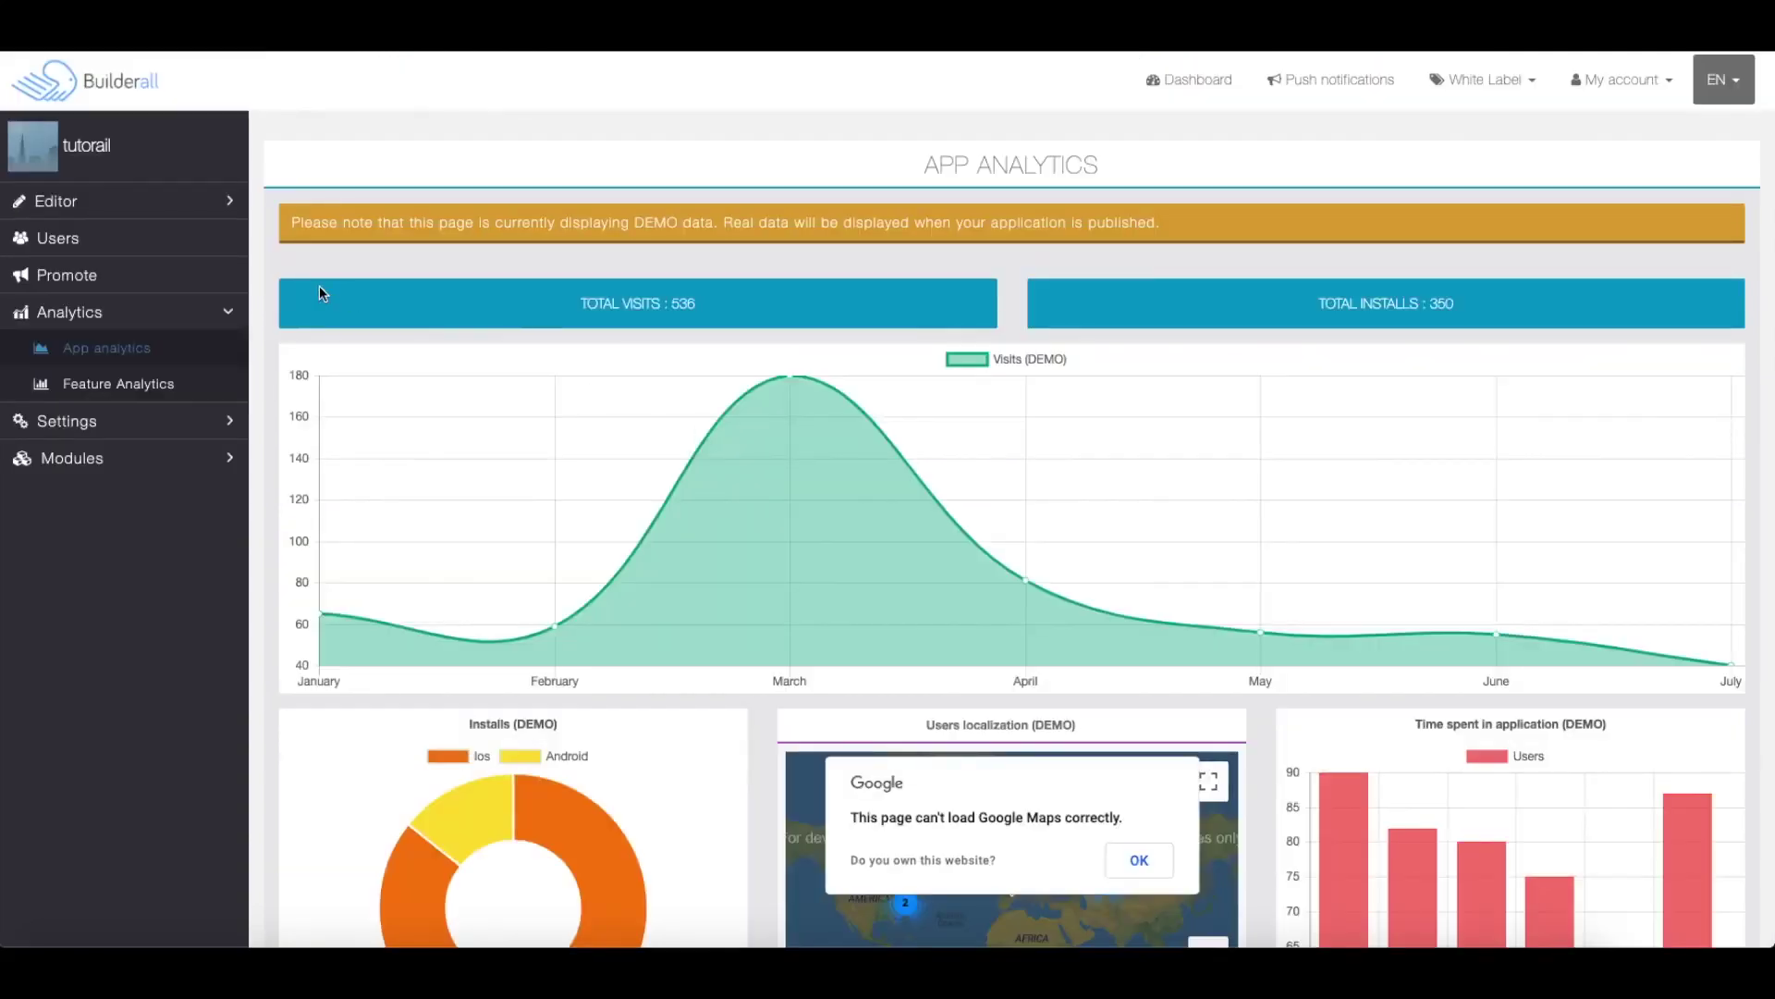
click(196, 424)
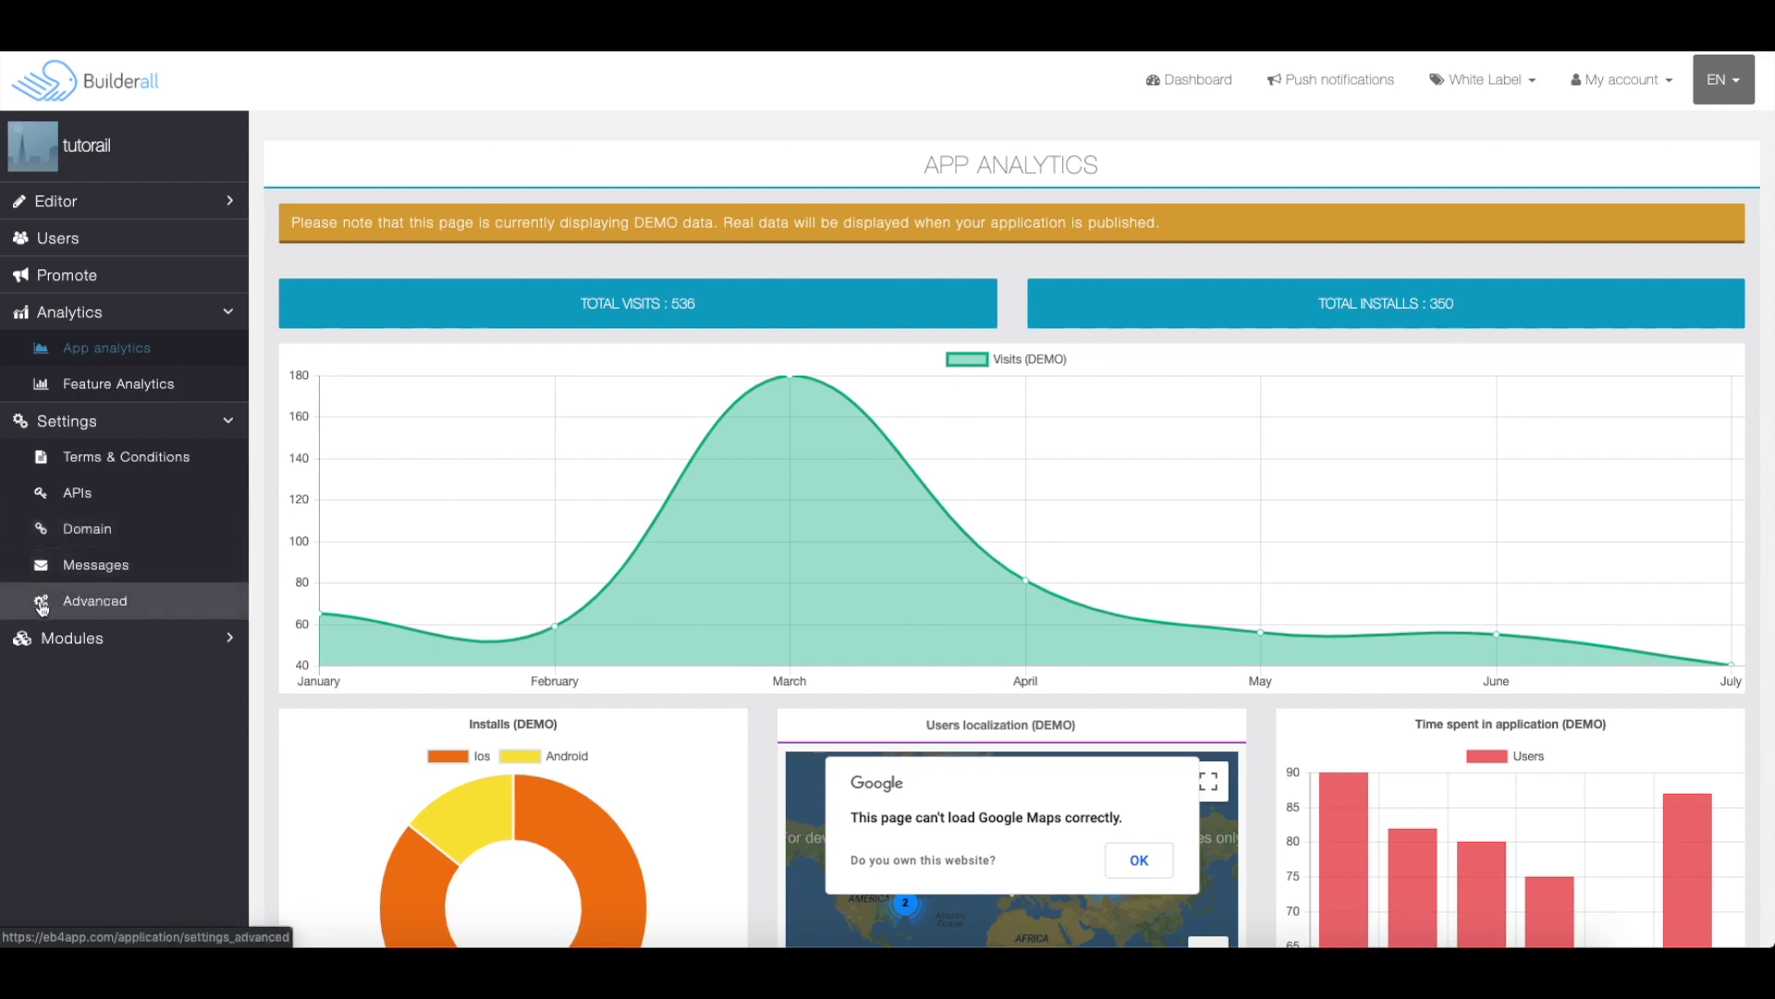
click(105, 475)
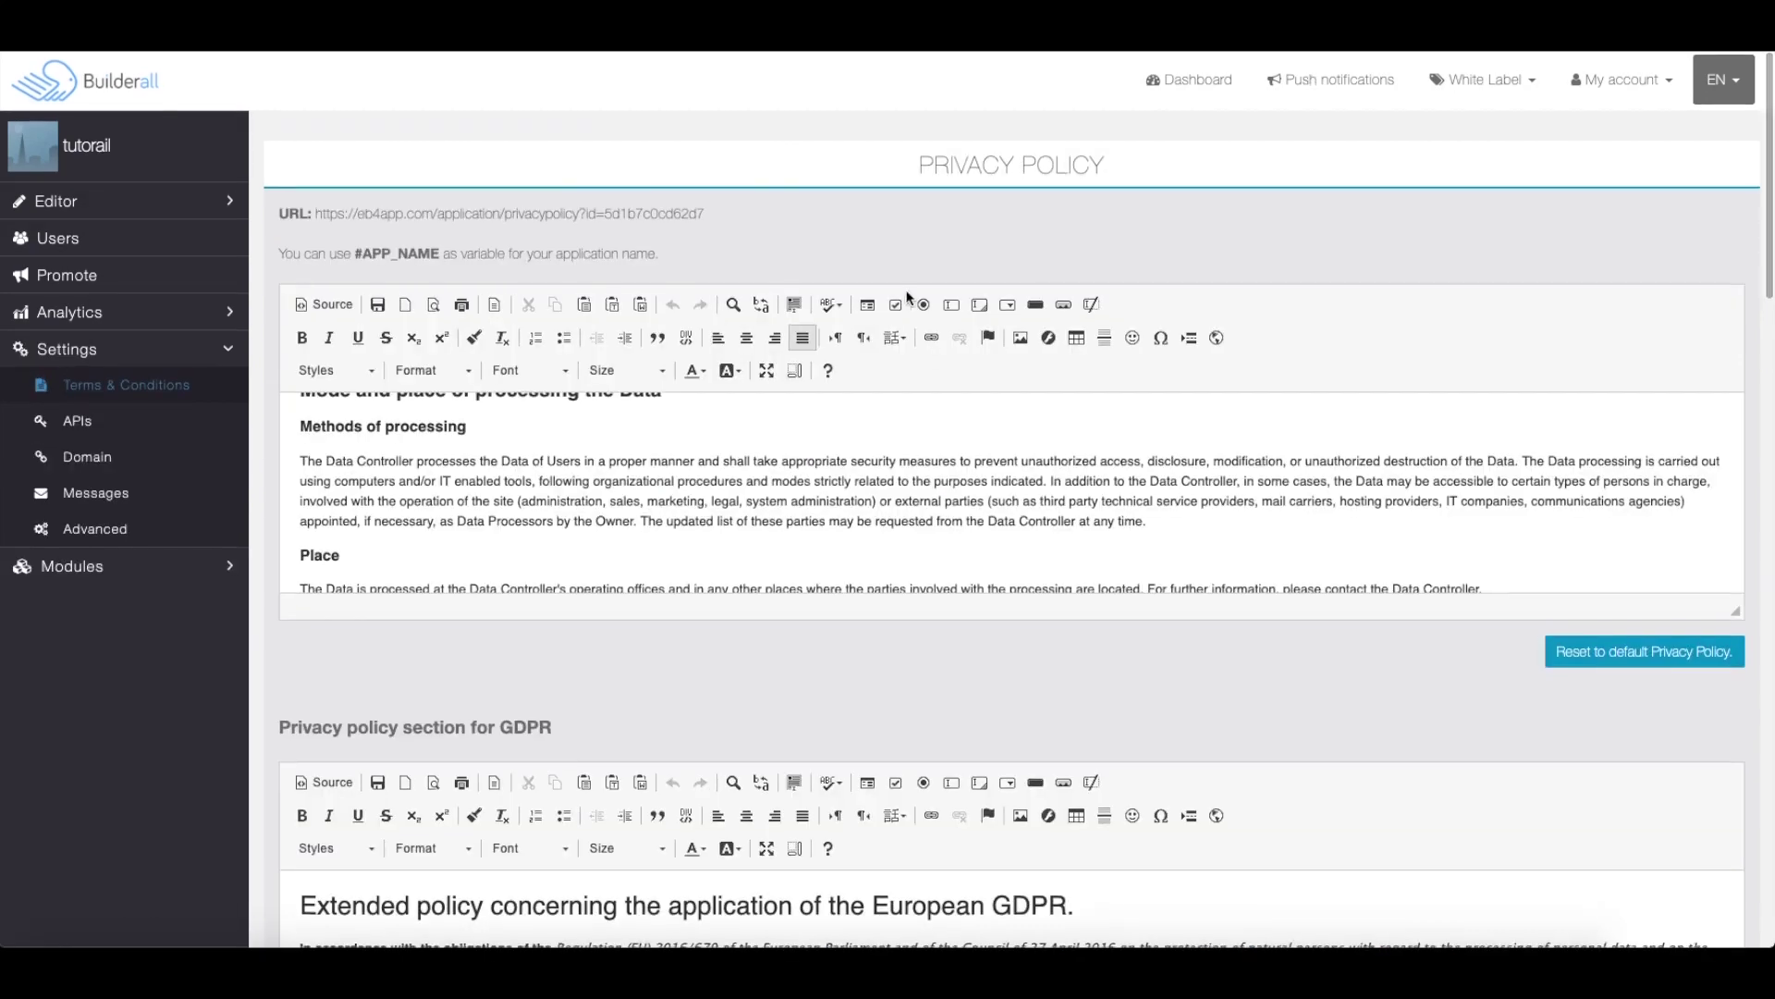
scroll(957, 221, down, 20)
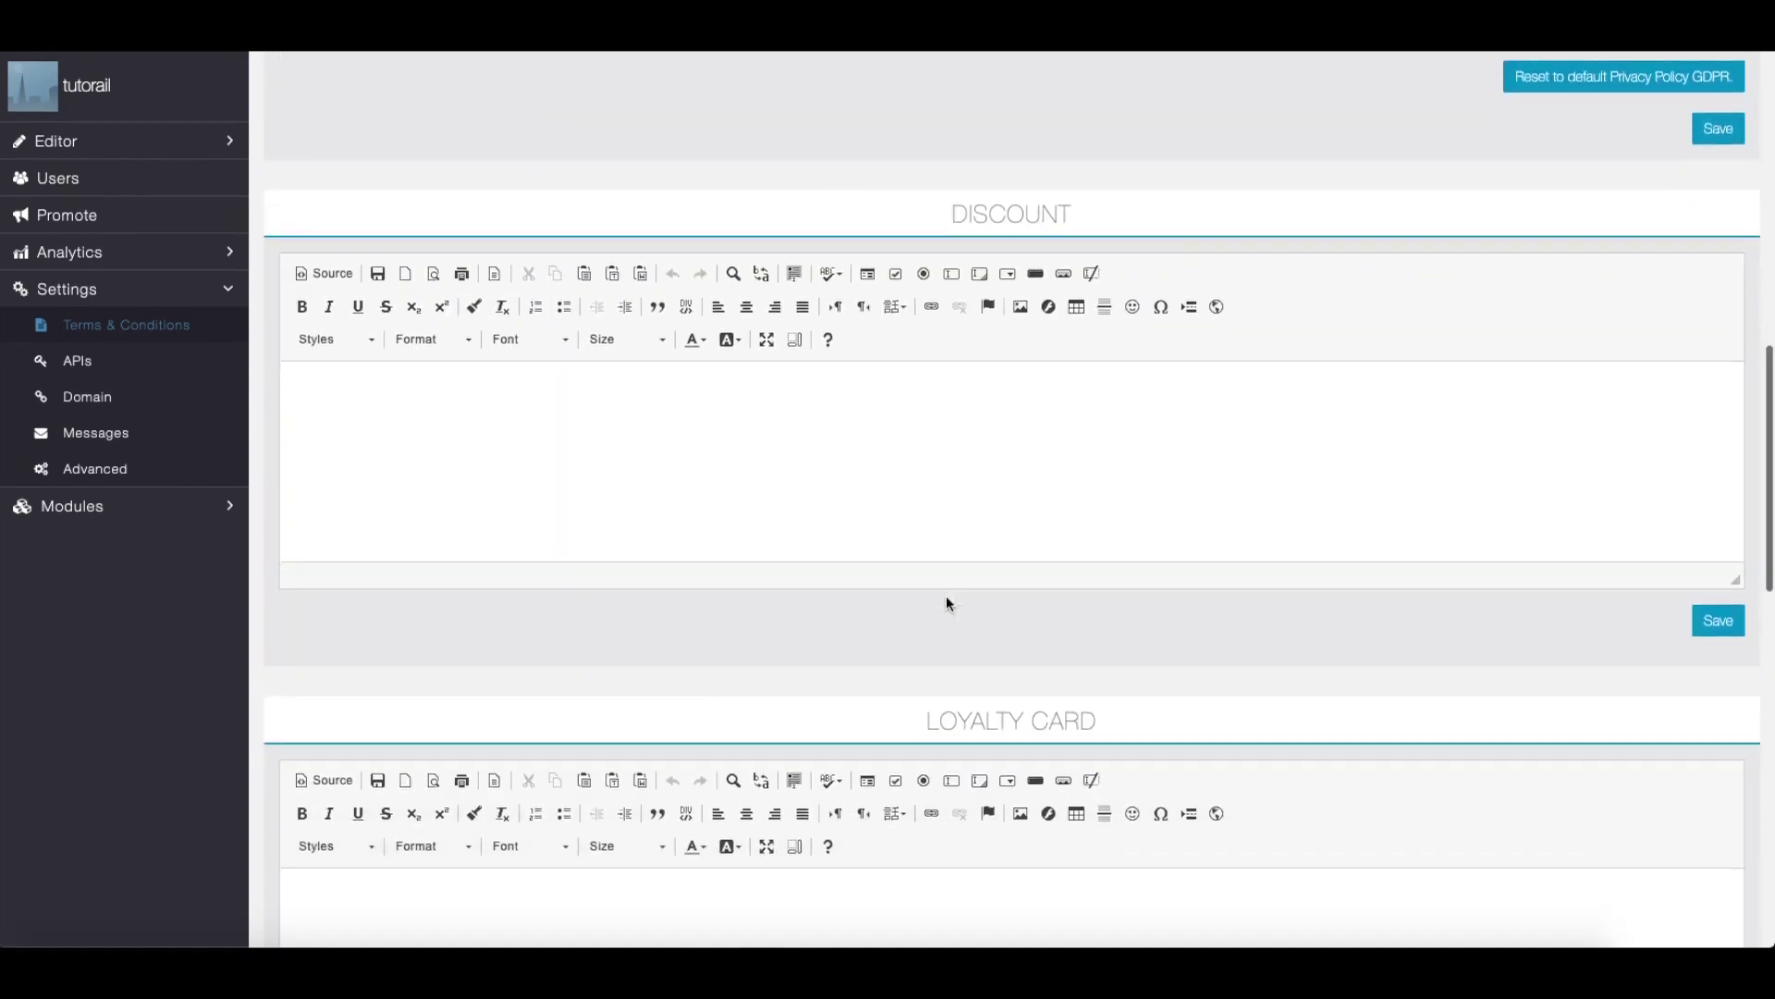
scroll(947, 599, down, 8)
scroll(832, 560, up, 20)
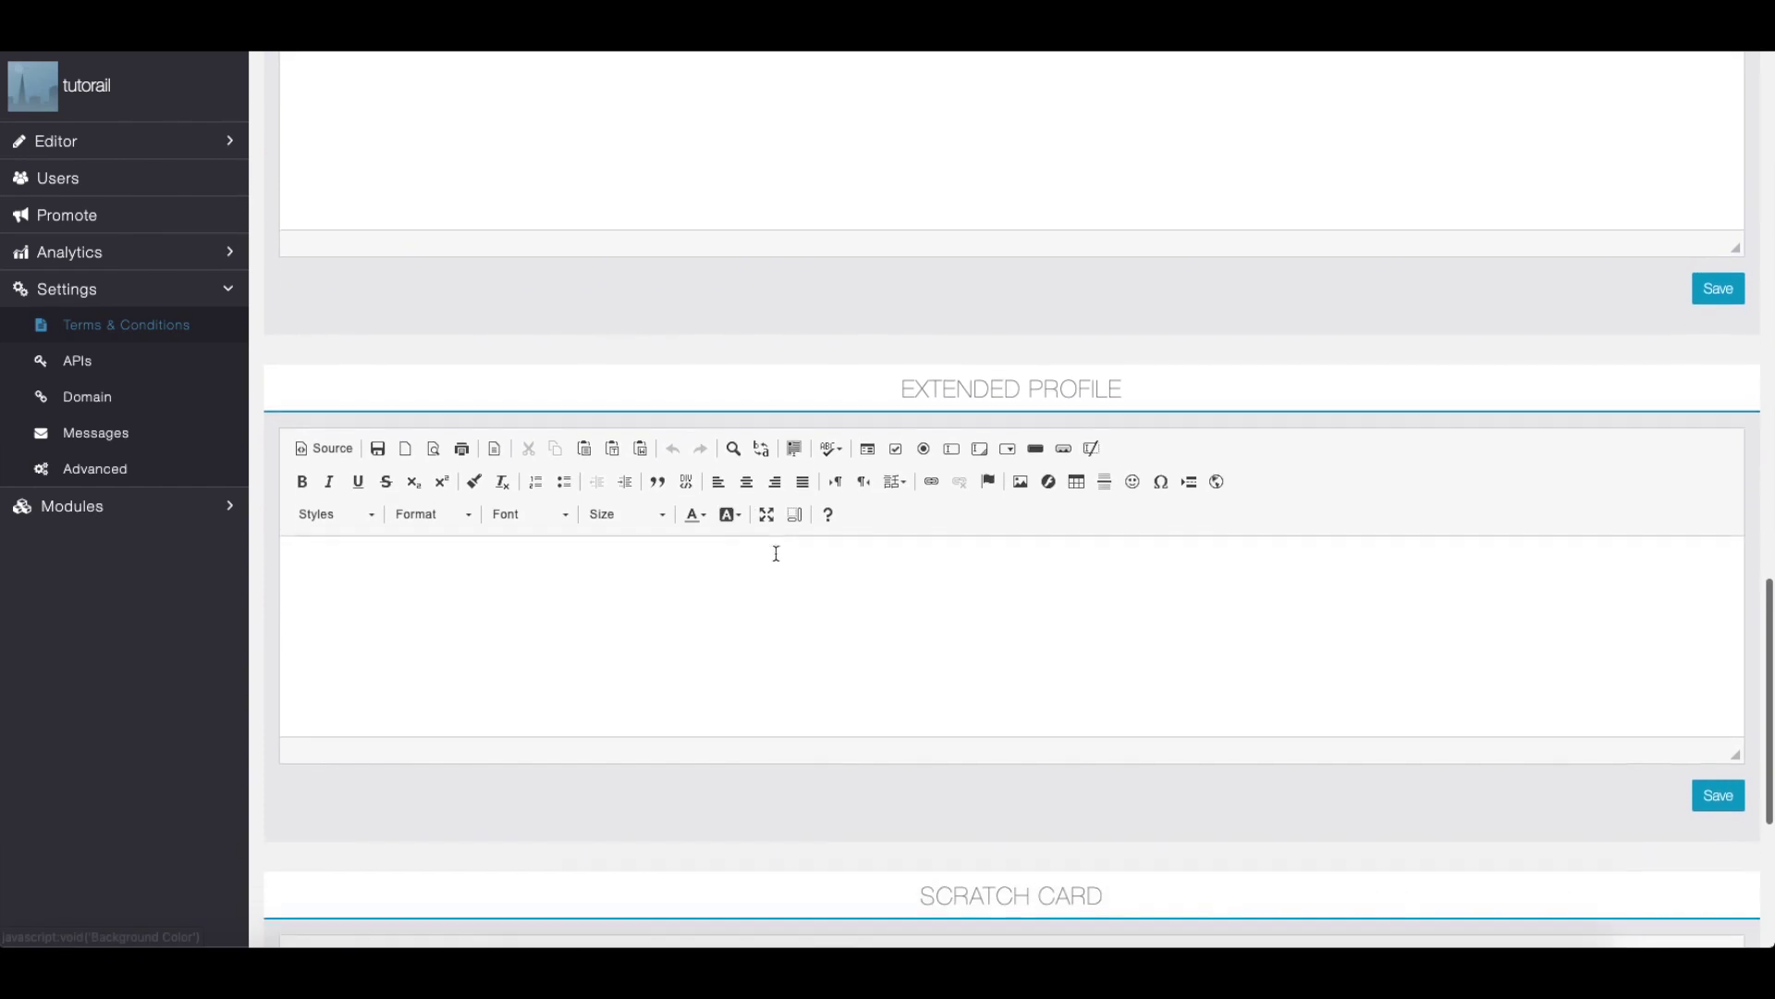
scroll(727, 539, up, 6)
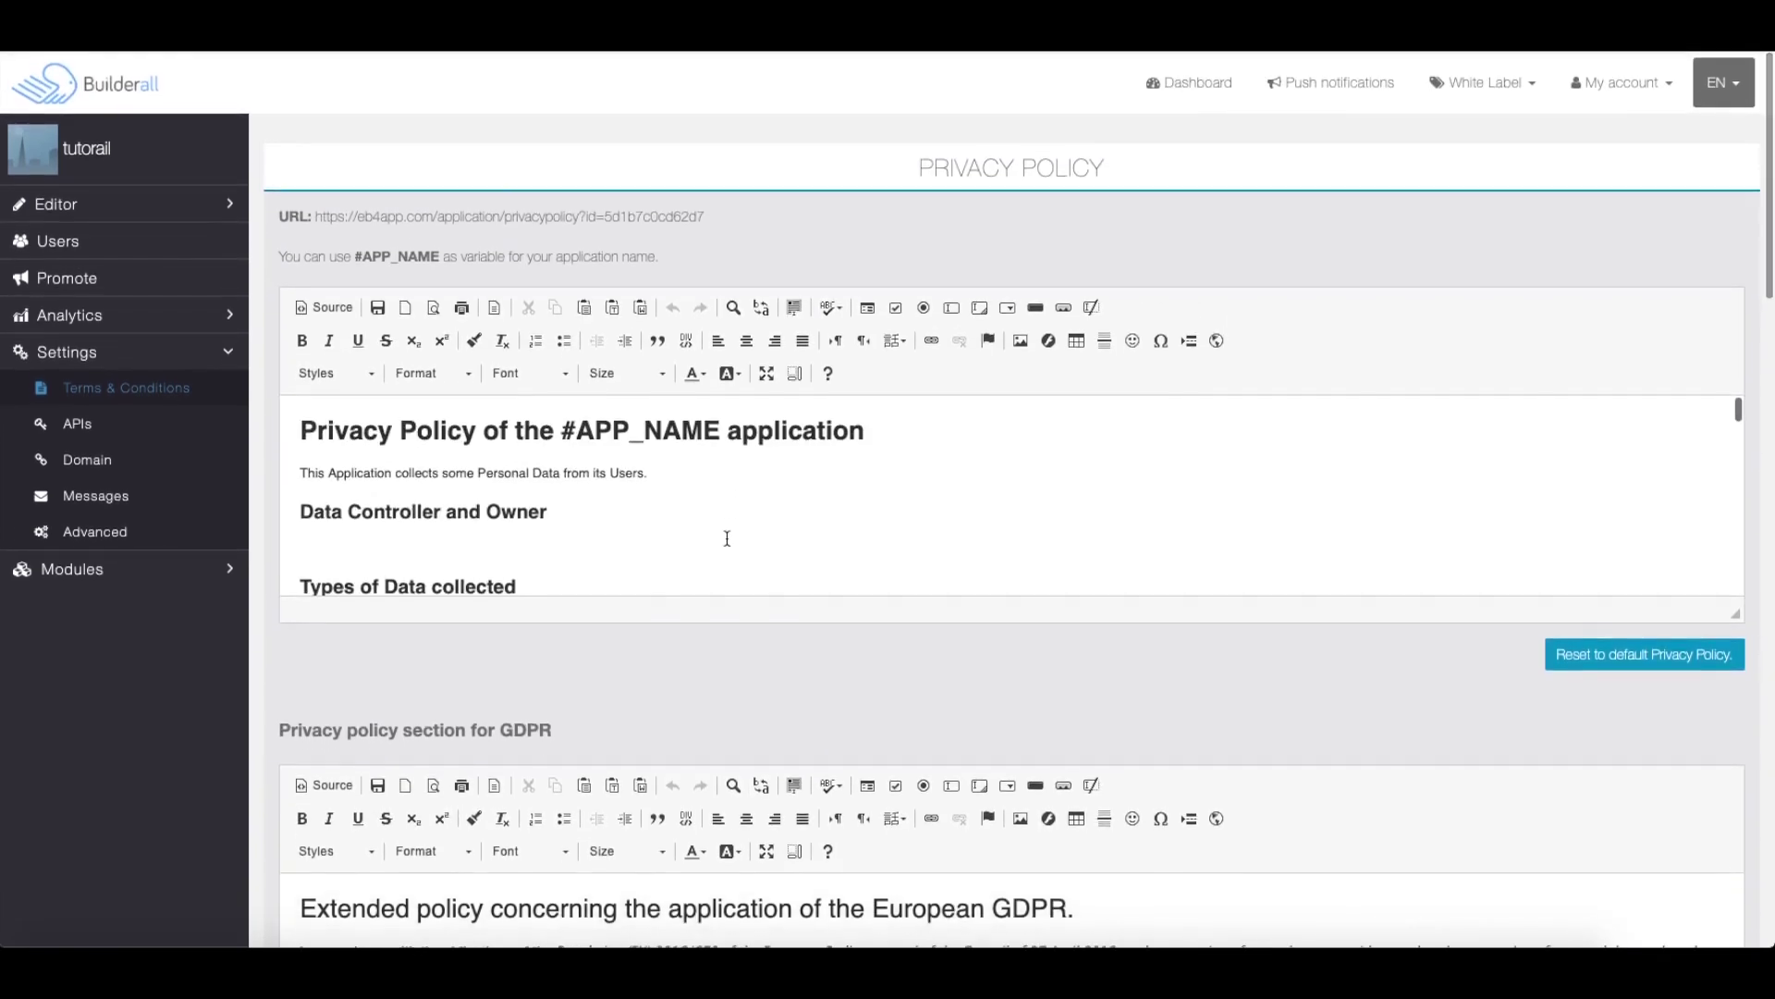
Step: Review the app's API key settings for Facebook, Twitter, Instagram and Flickr
click(102, 420)
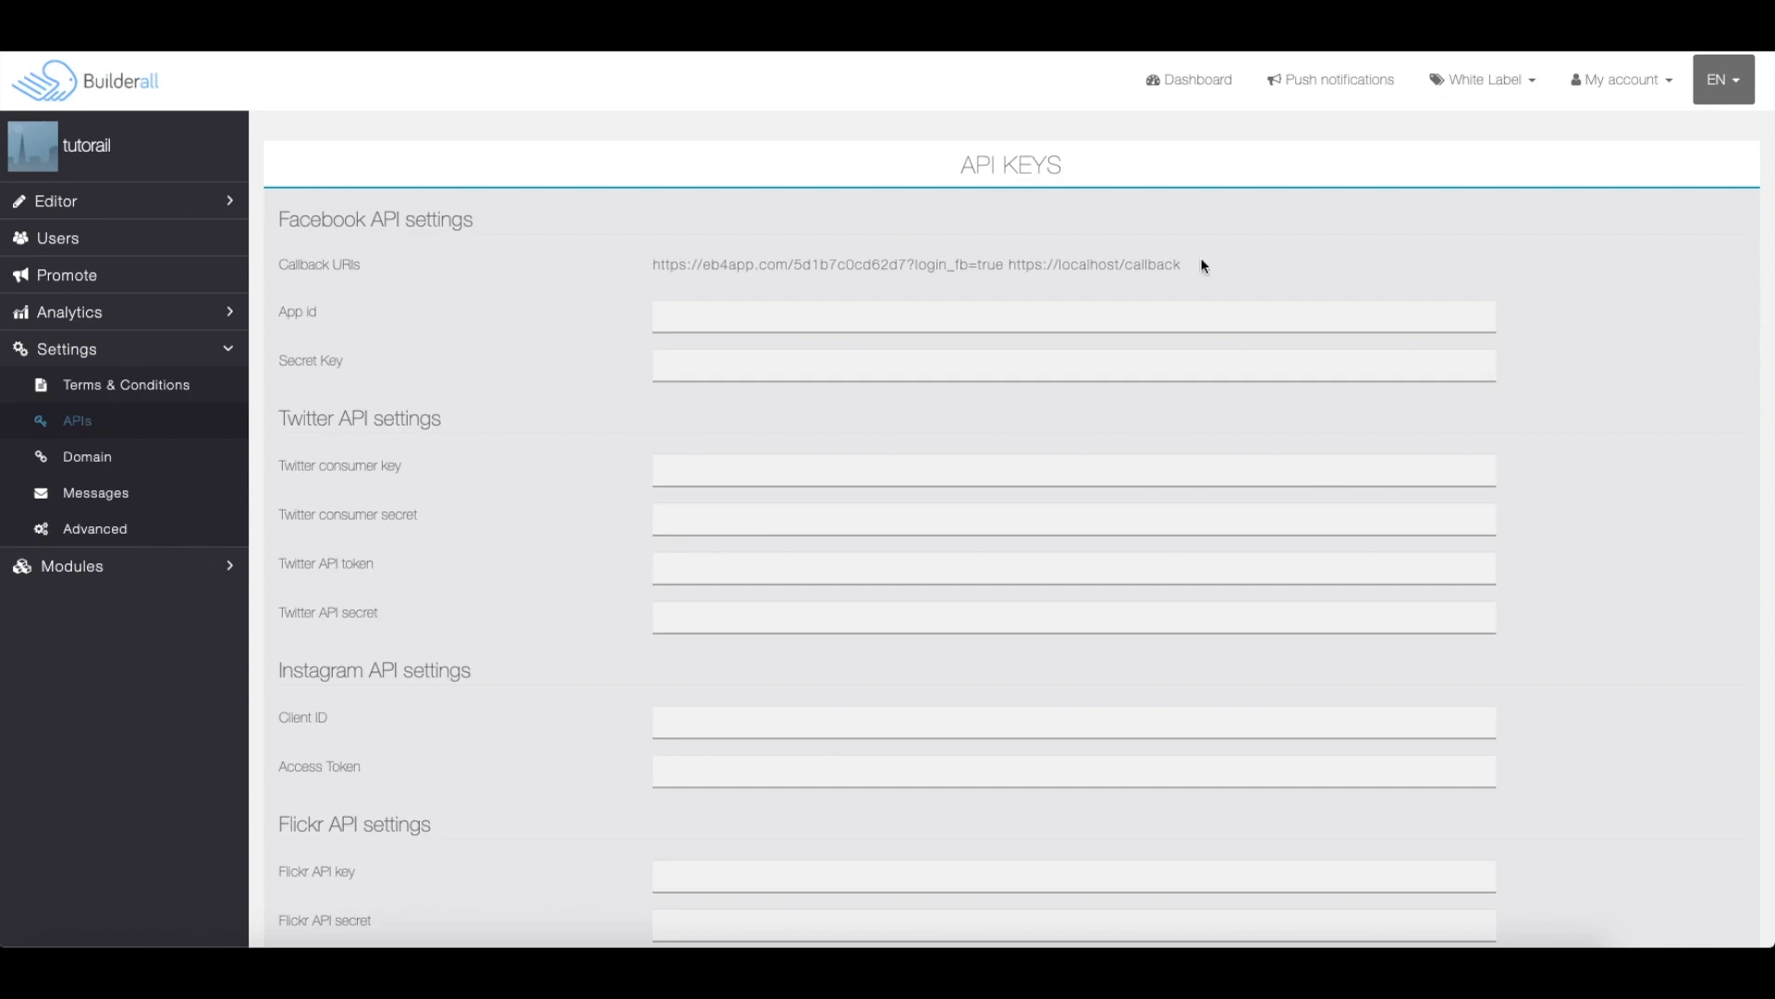
scroll(586, 377, down, 2)
scroll(586, 377, up, 2)
Step: View the app's Domain settings and examine the mobile website's domain name
click(105, 467)
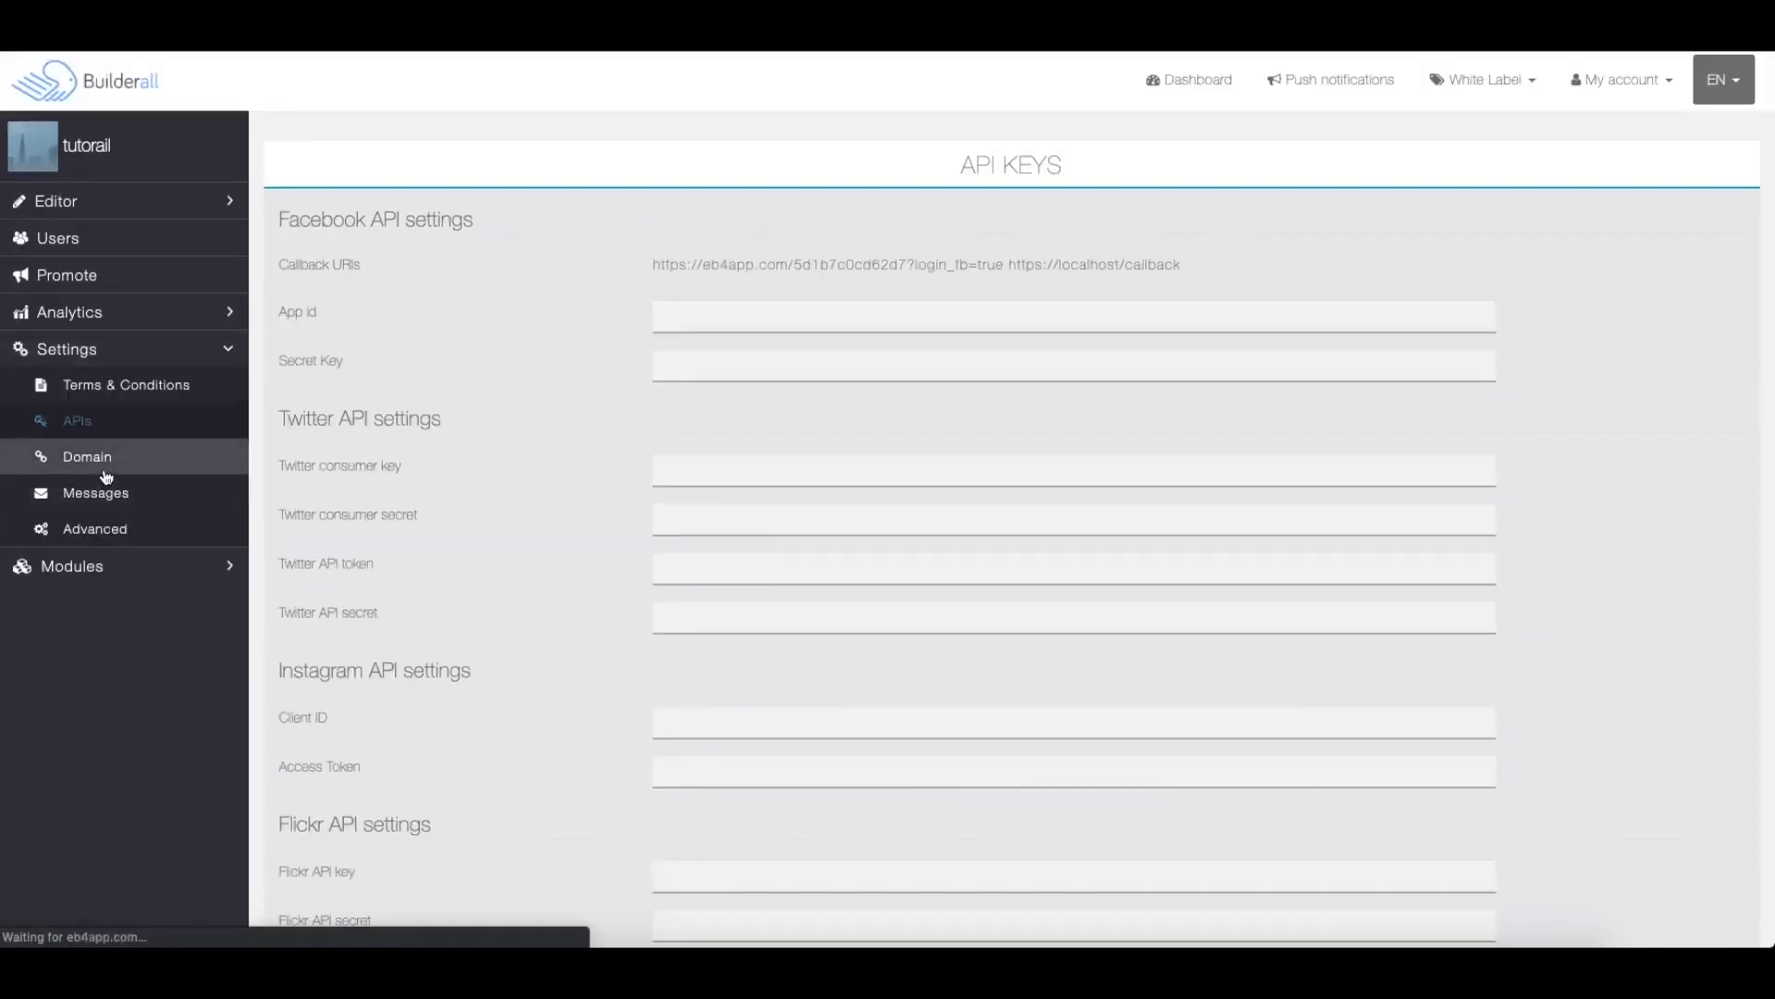
drag(552, 223, 860, 220)
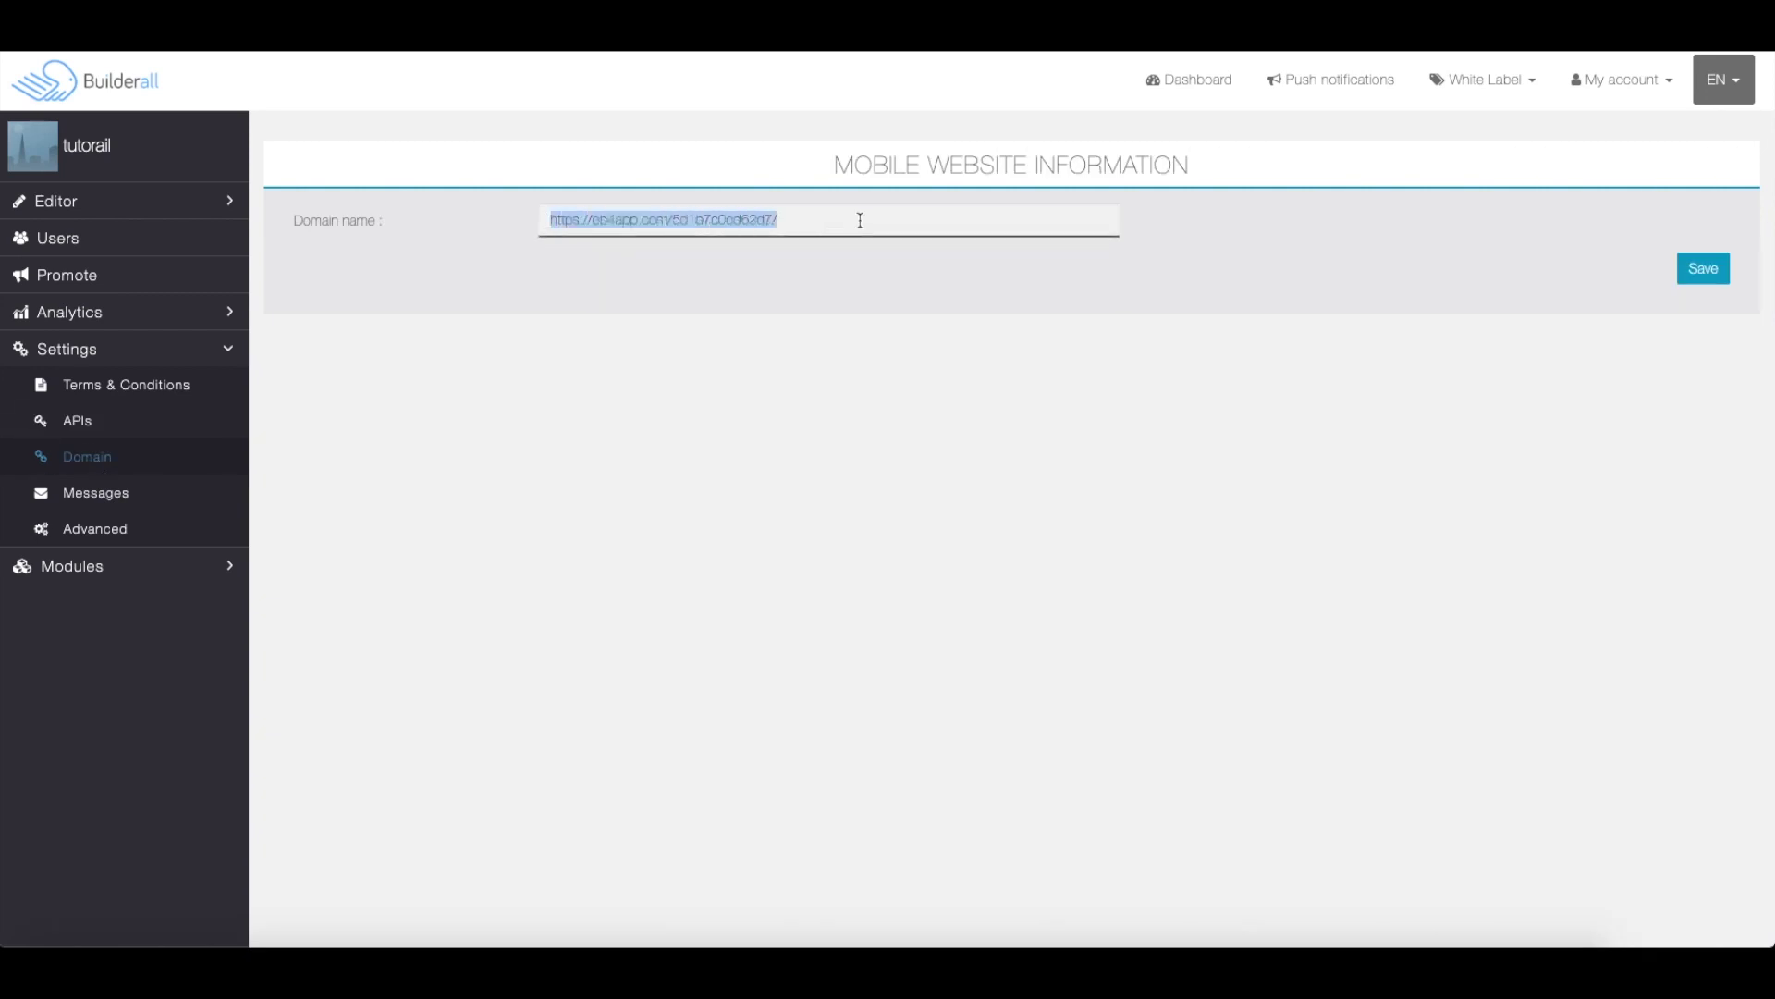
click(882, 221)
triple_click(796, 217)
click(811, 278)
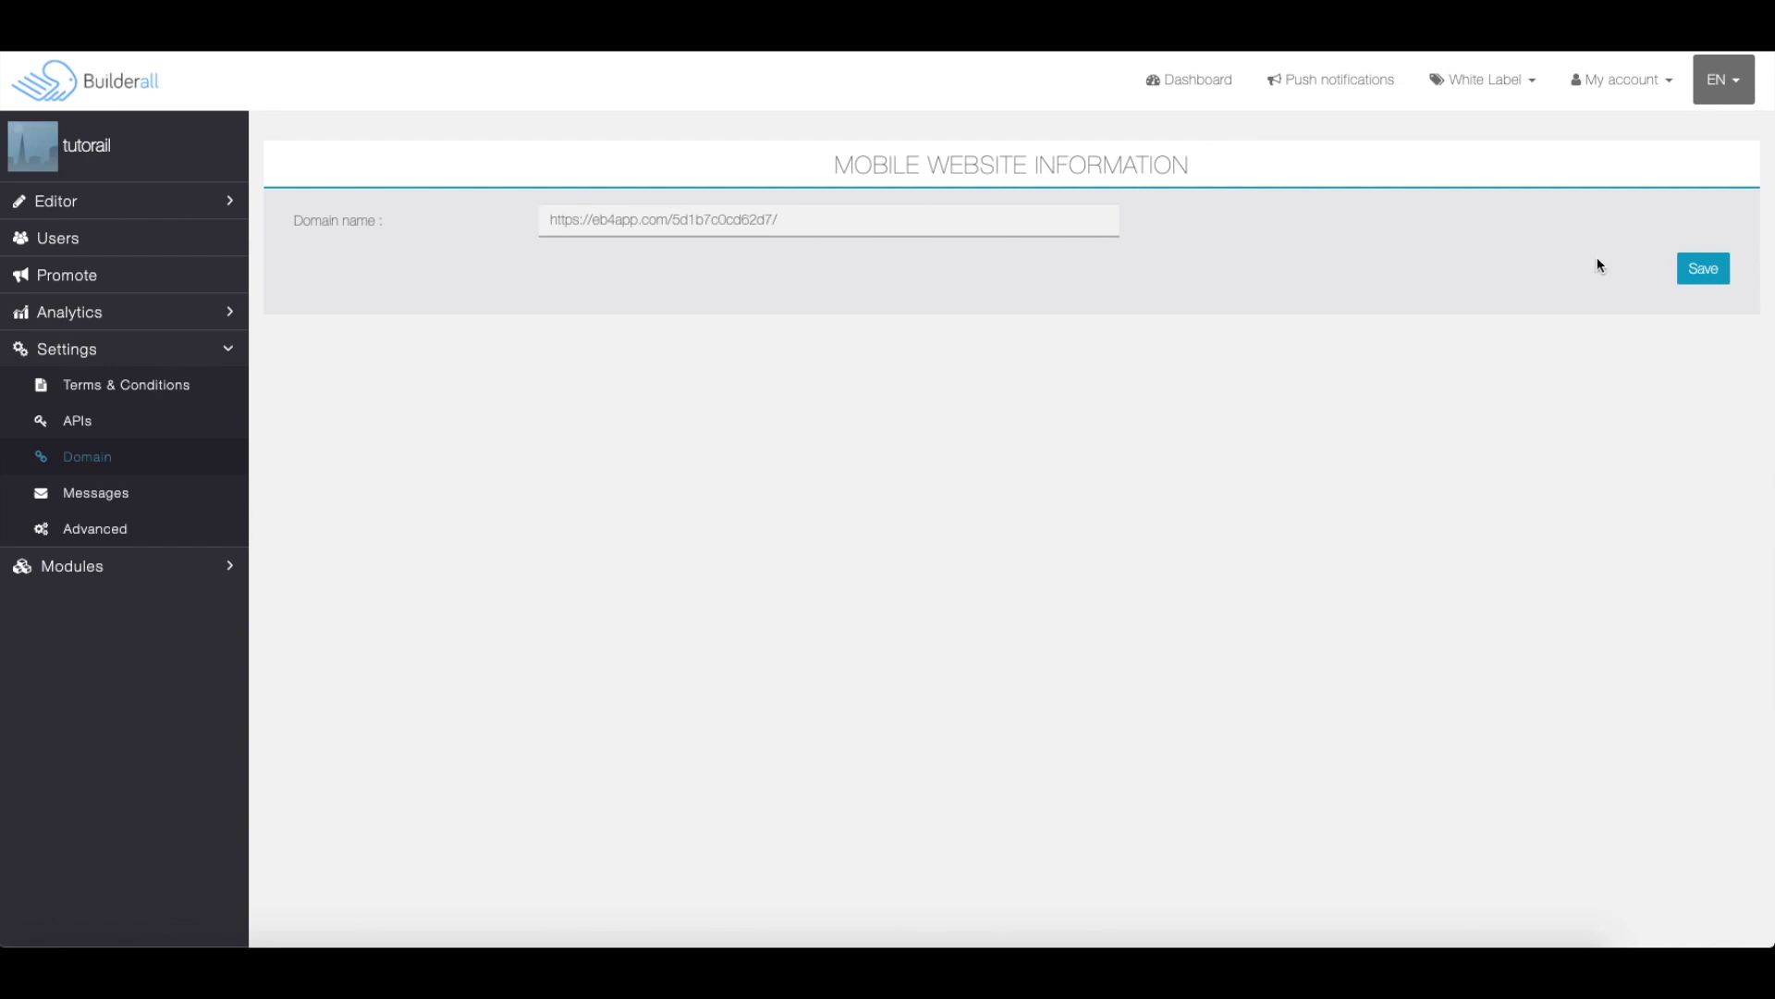
drag(780, 218, 468, 210)
click(586, 266)
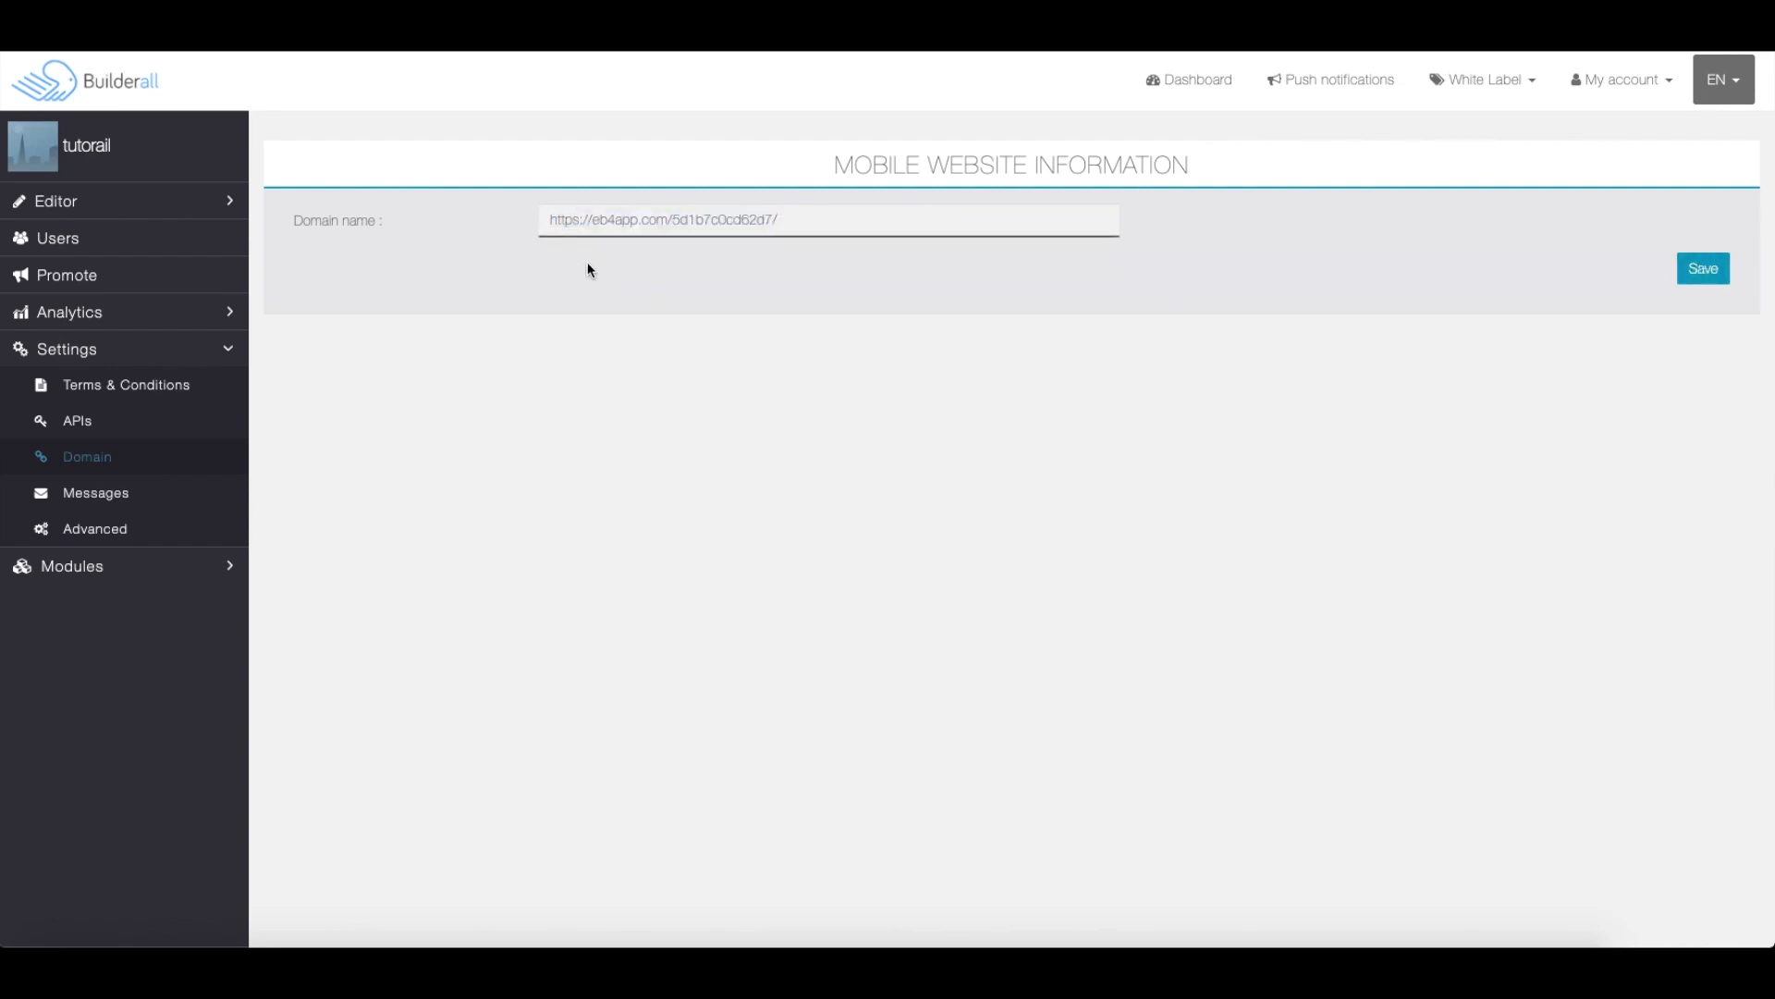
Step: Review the Messages editor and the Advanced options for offline content, fidelity points, iOS permission descriptions and device orientations
click(114, 505)
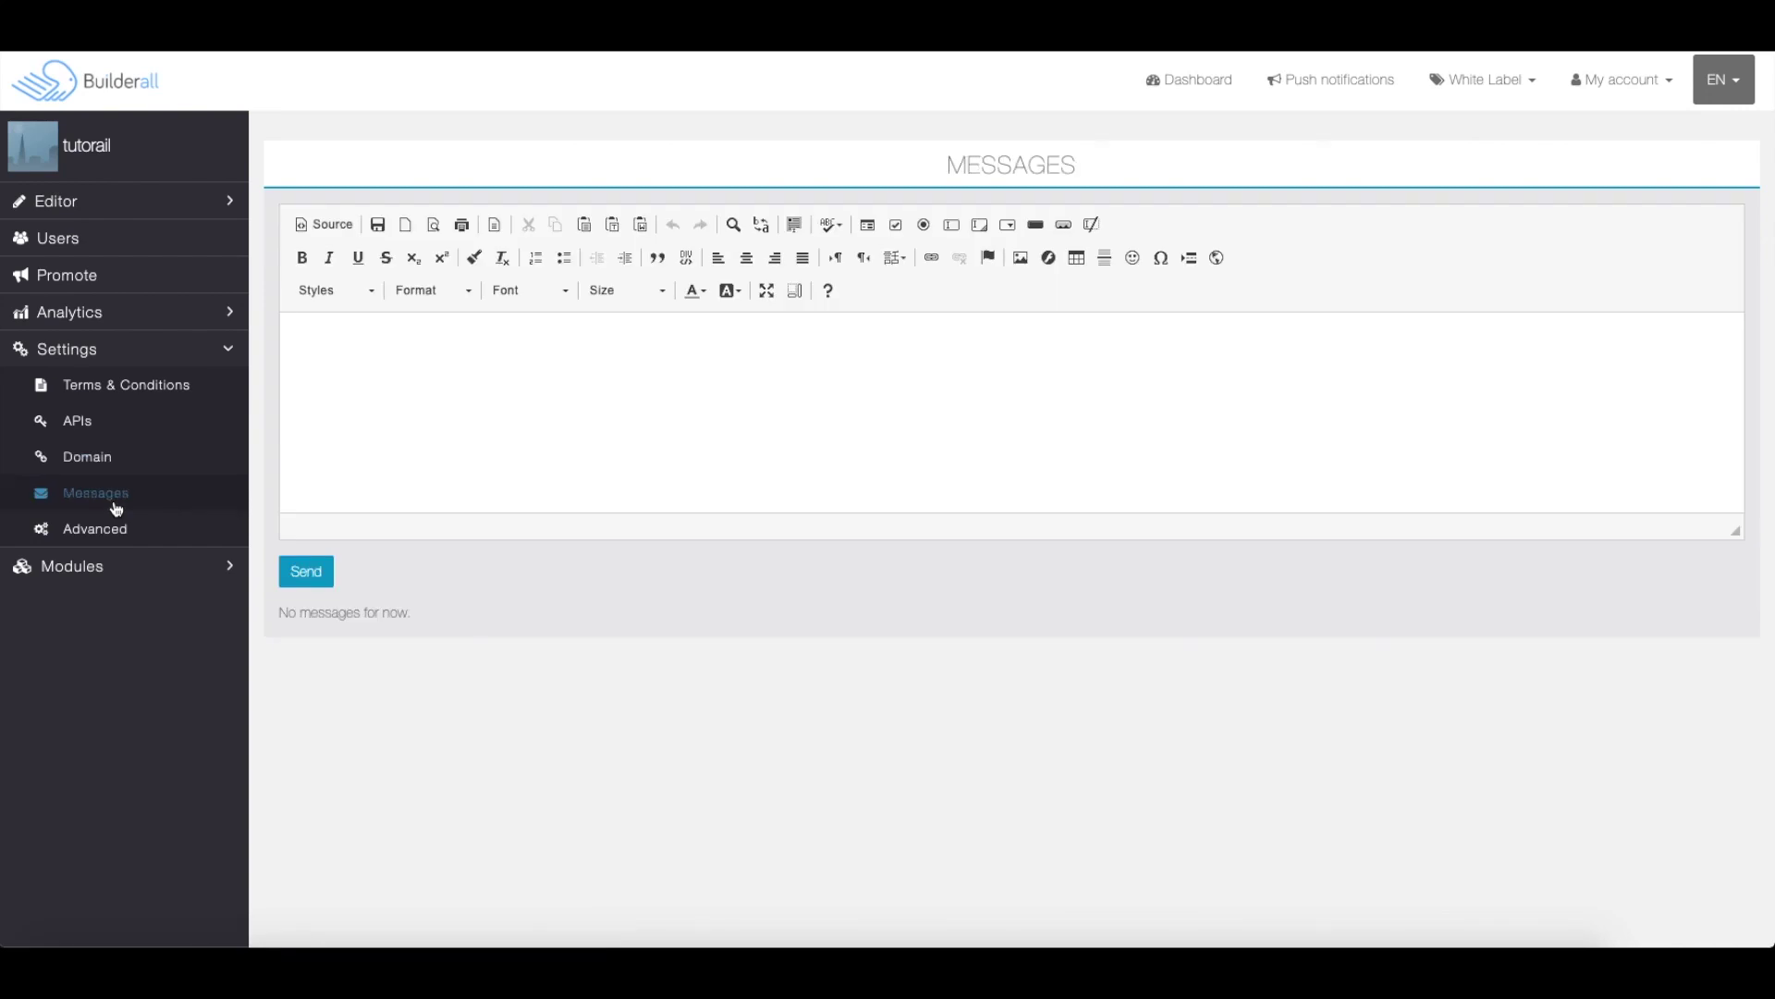
click(524, 408)
click(106, 527)
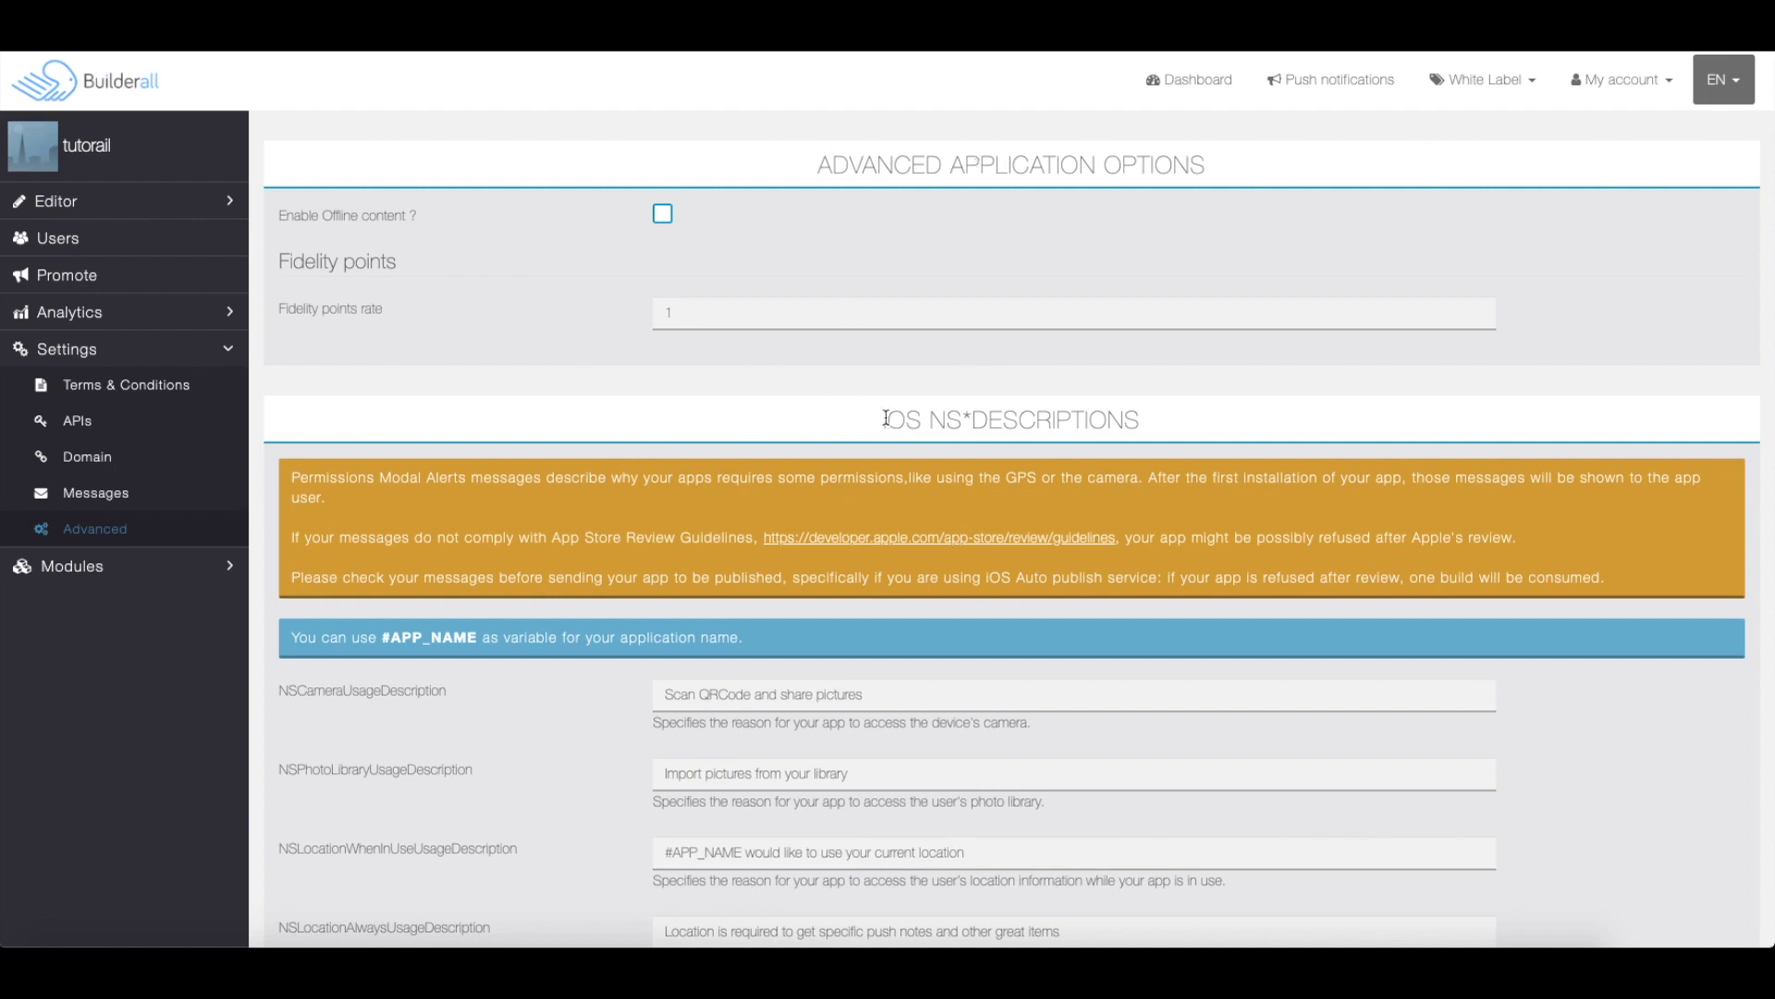
scroll(1210, 410, down, 9)
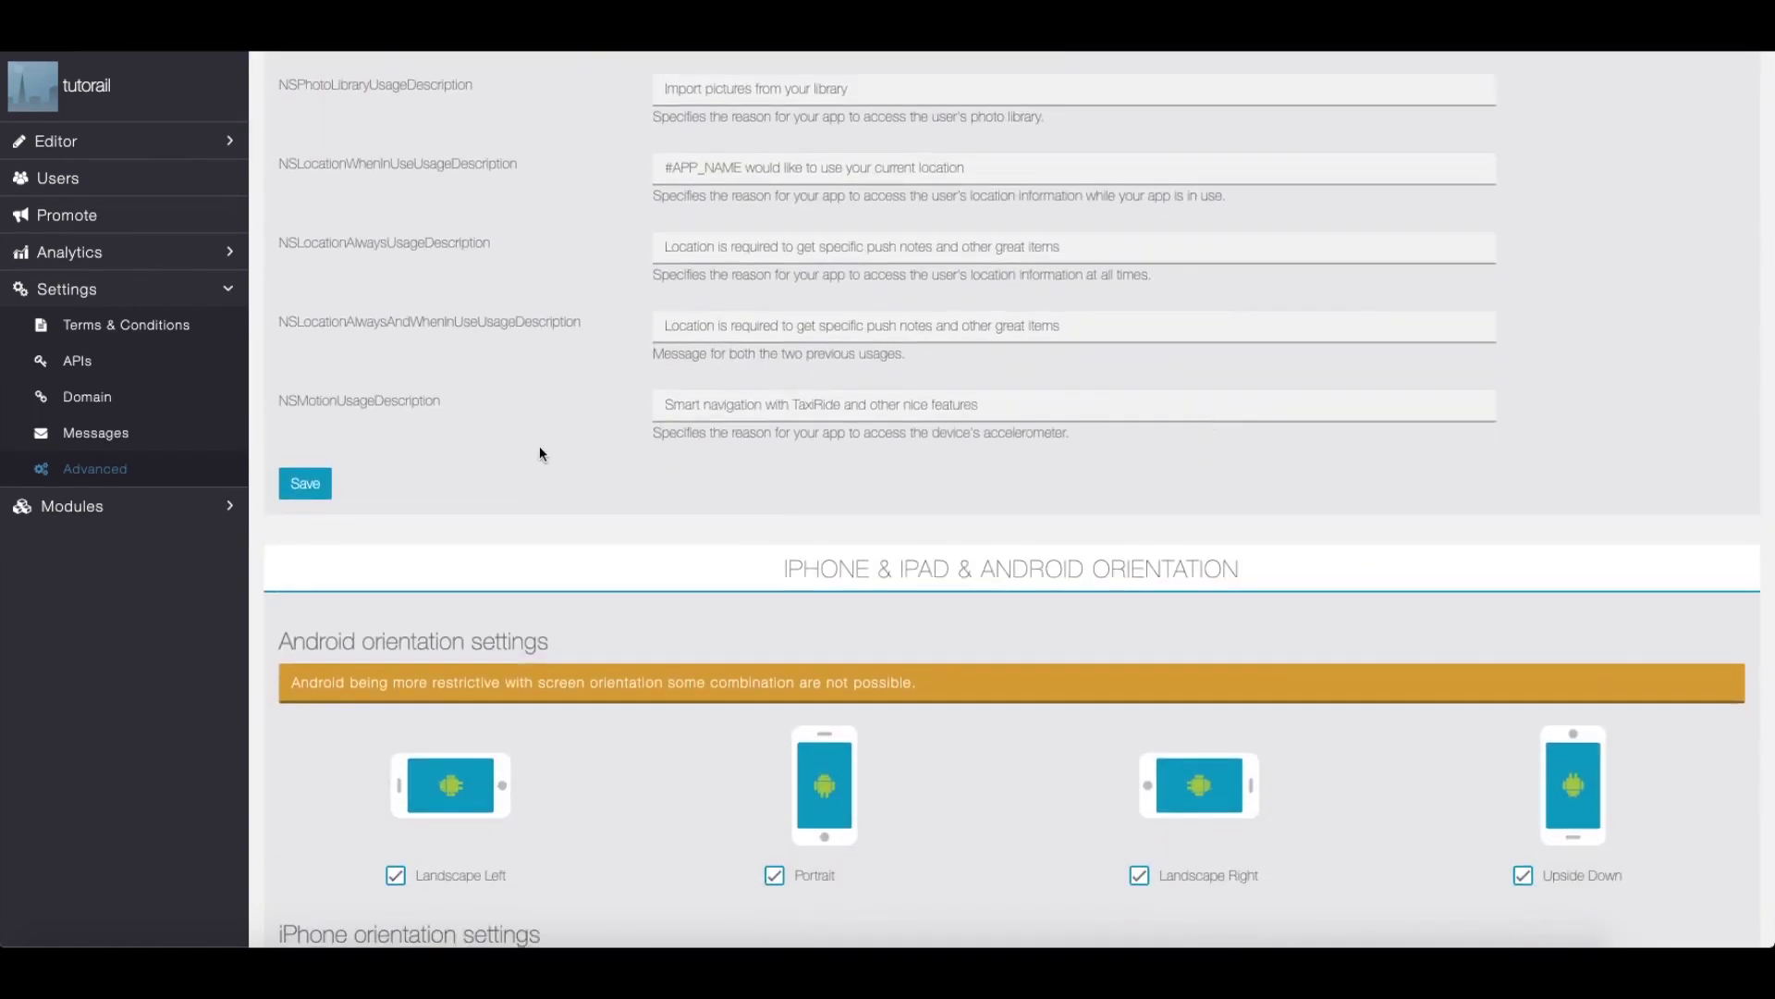
scroll(638, 458, down, 2)
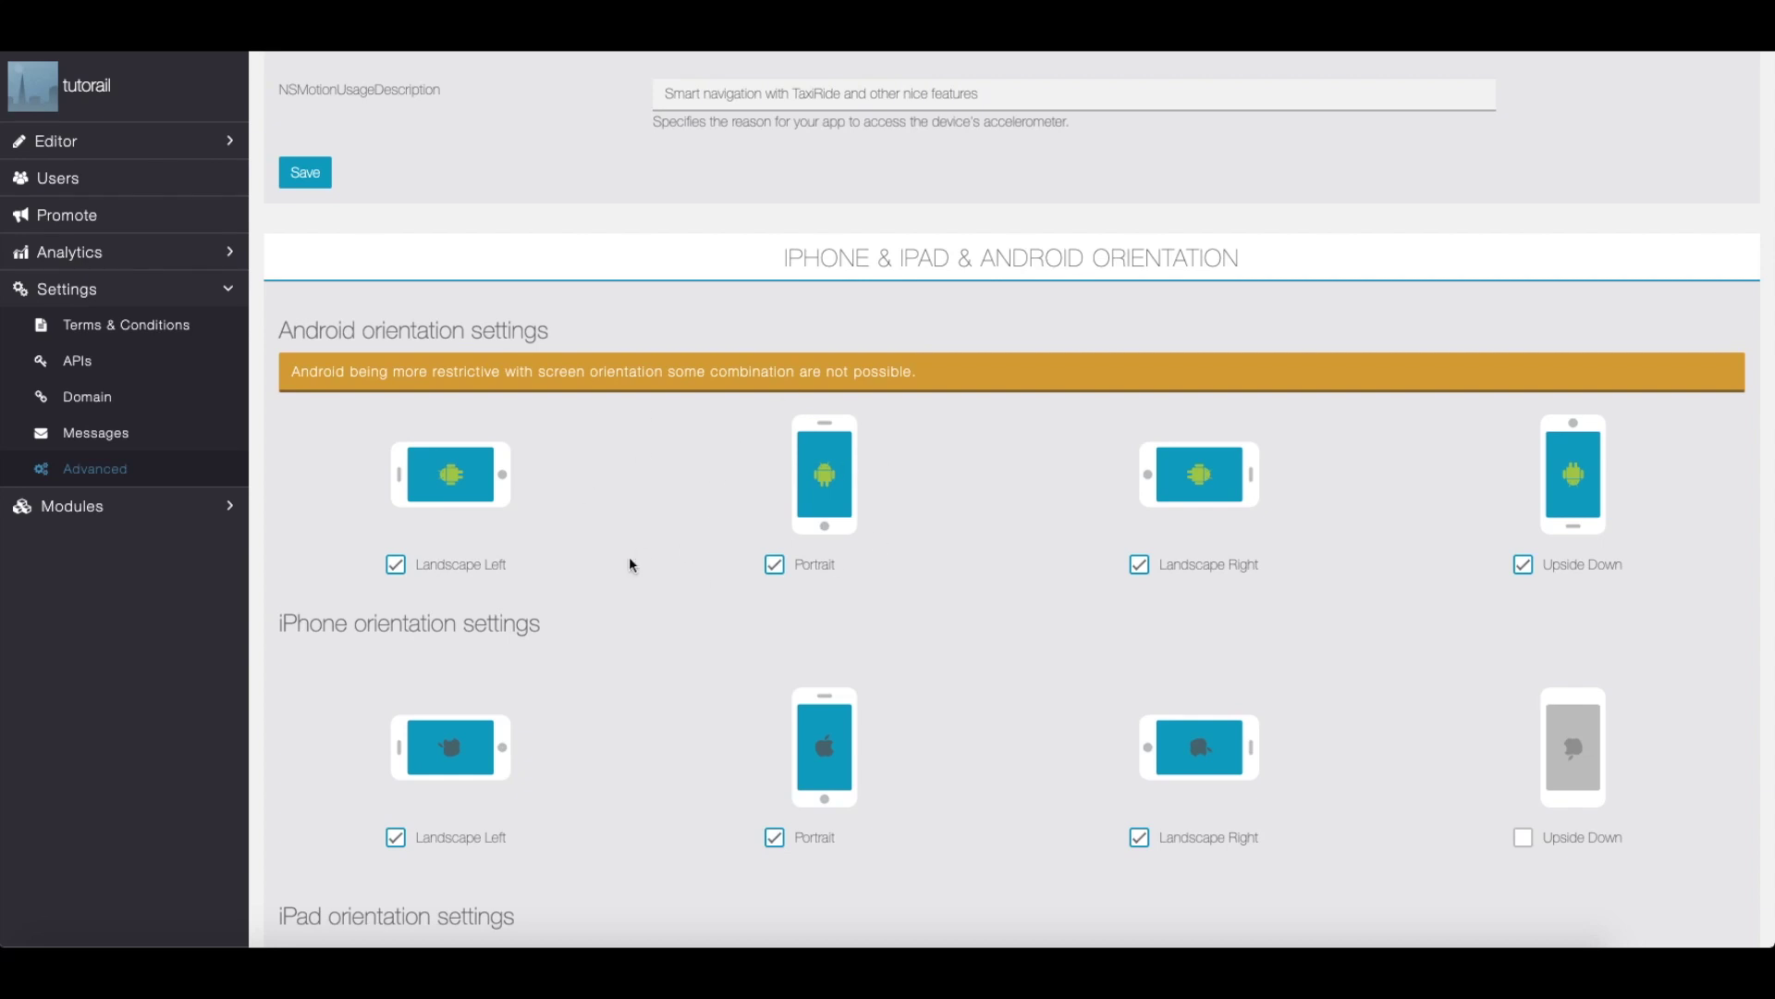
scroll(1100, 552, down, 3)
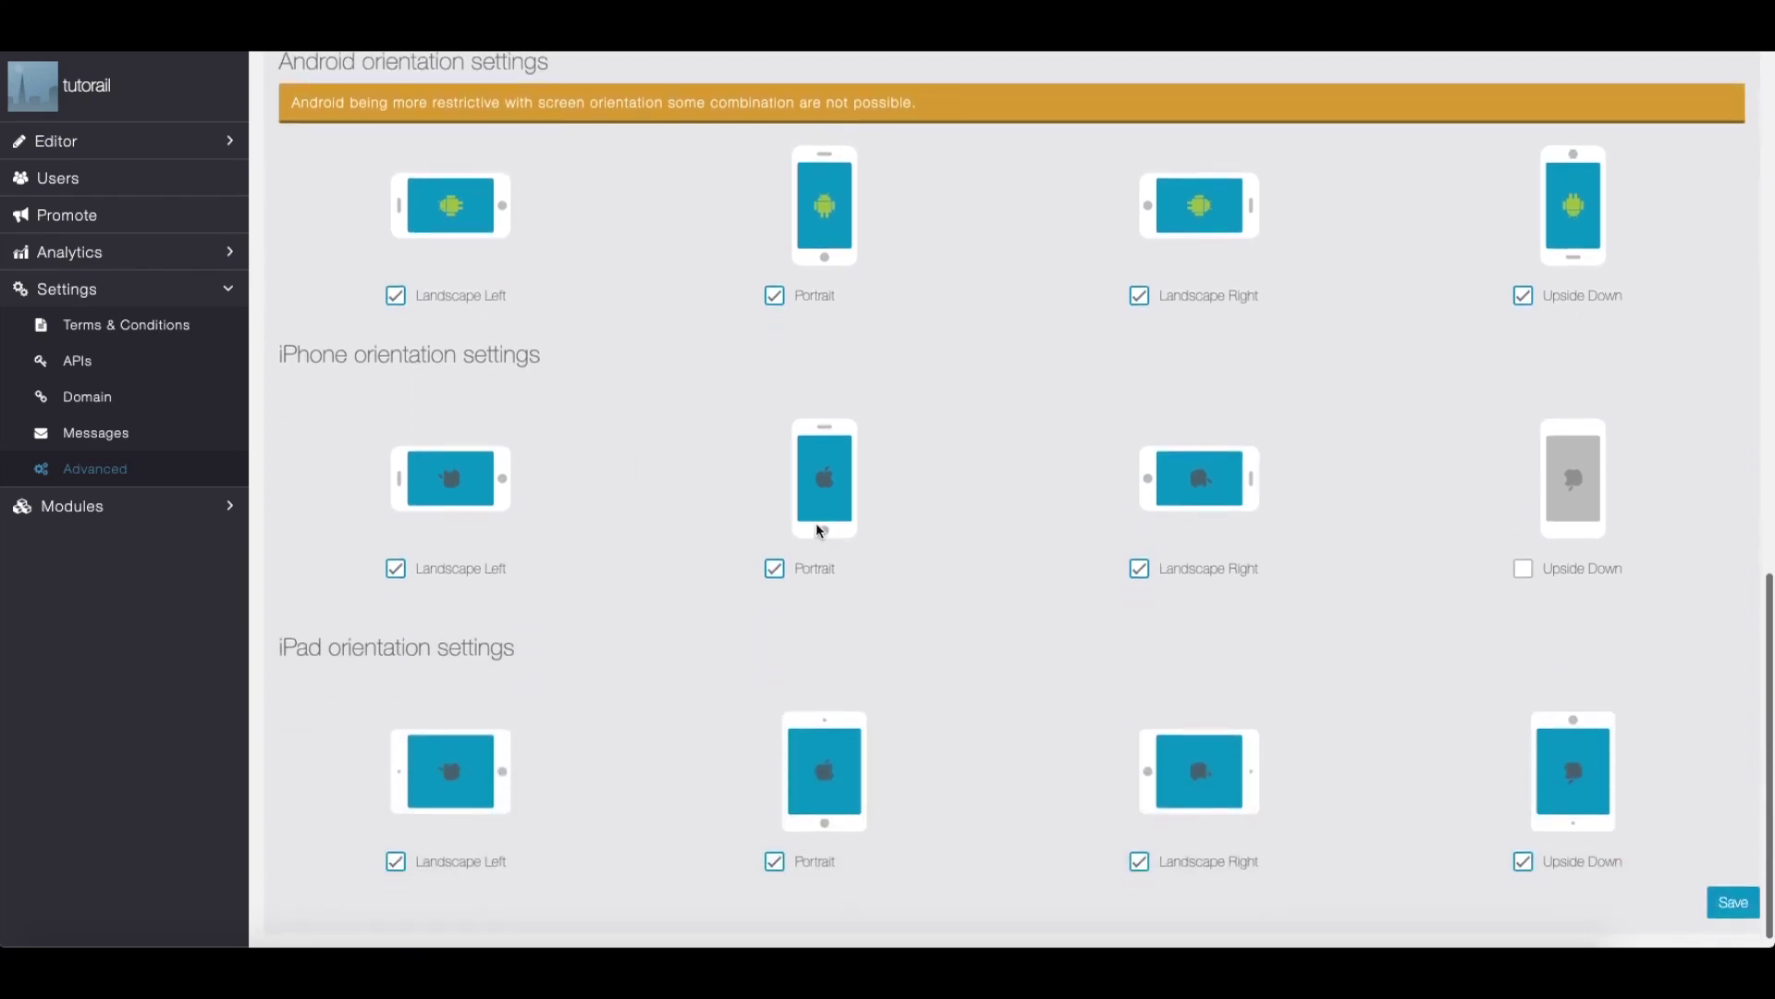
Step: Try enabling the Upside Down orientation for iPhone, and disable it again
click(1528, 572)
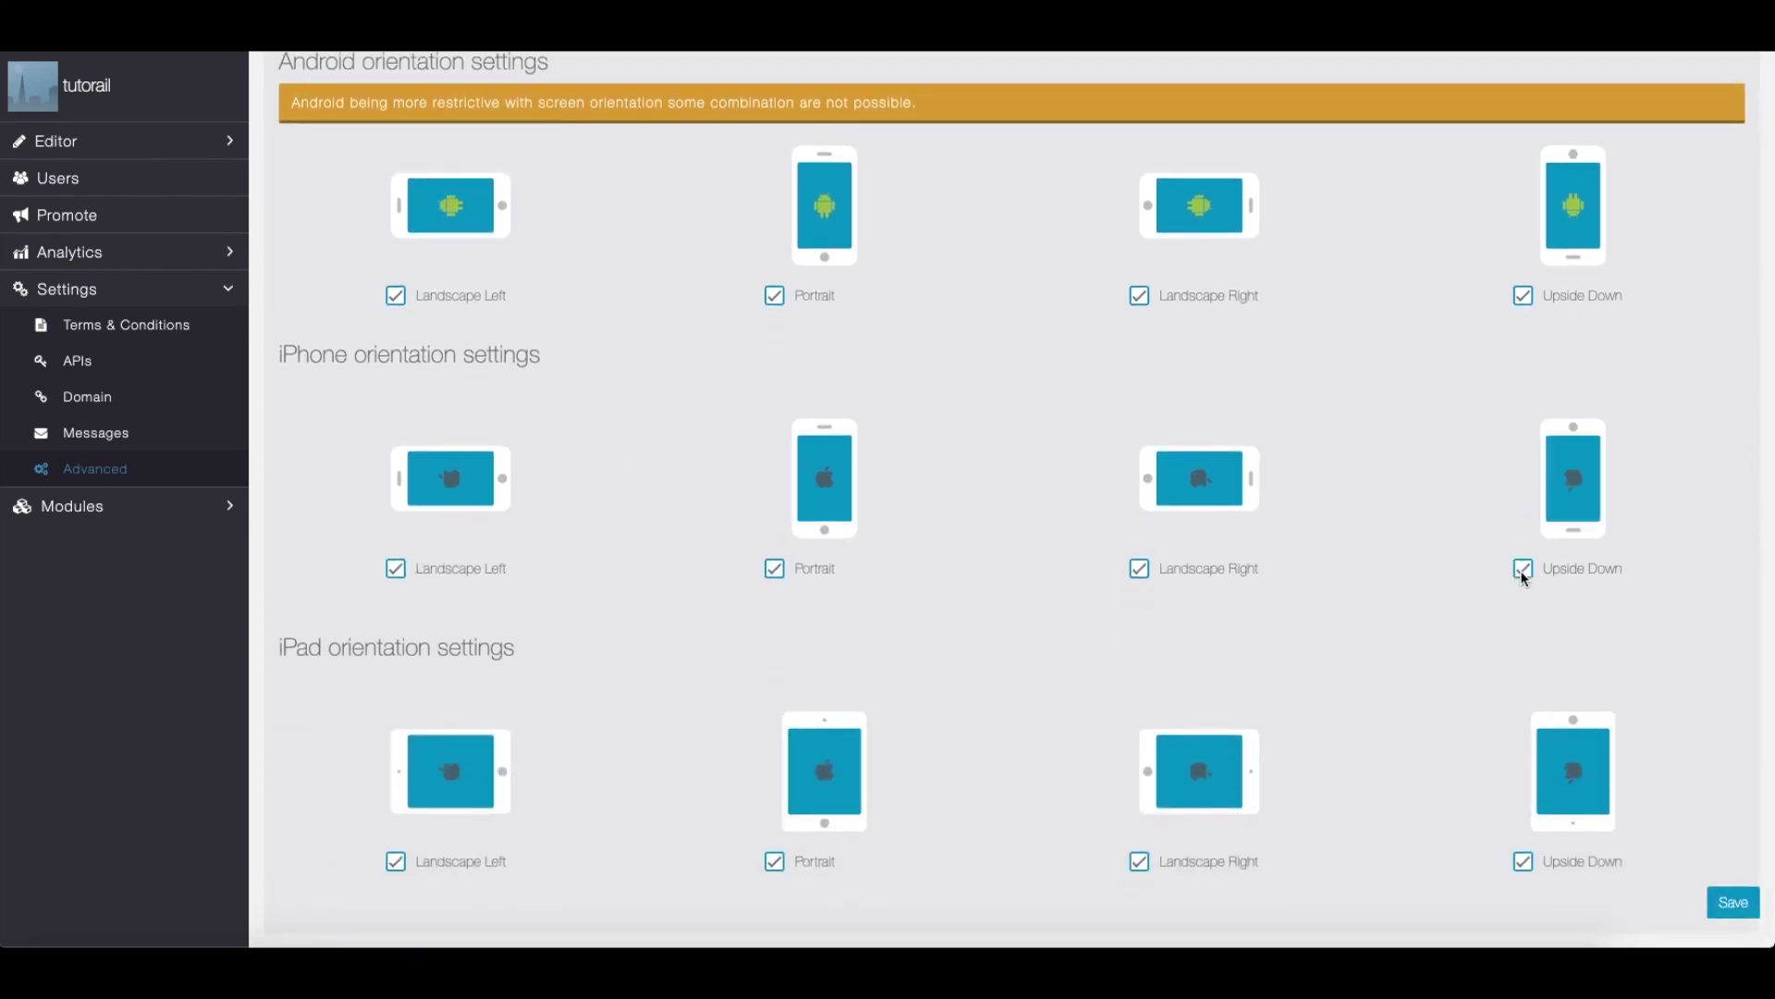
click(1528, 567)
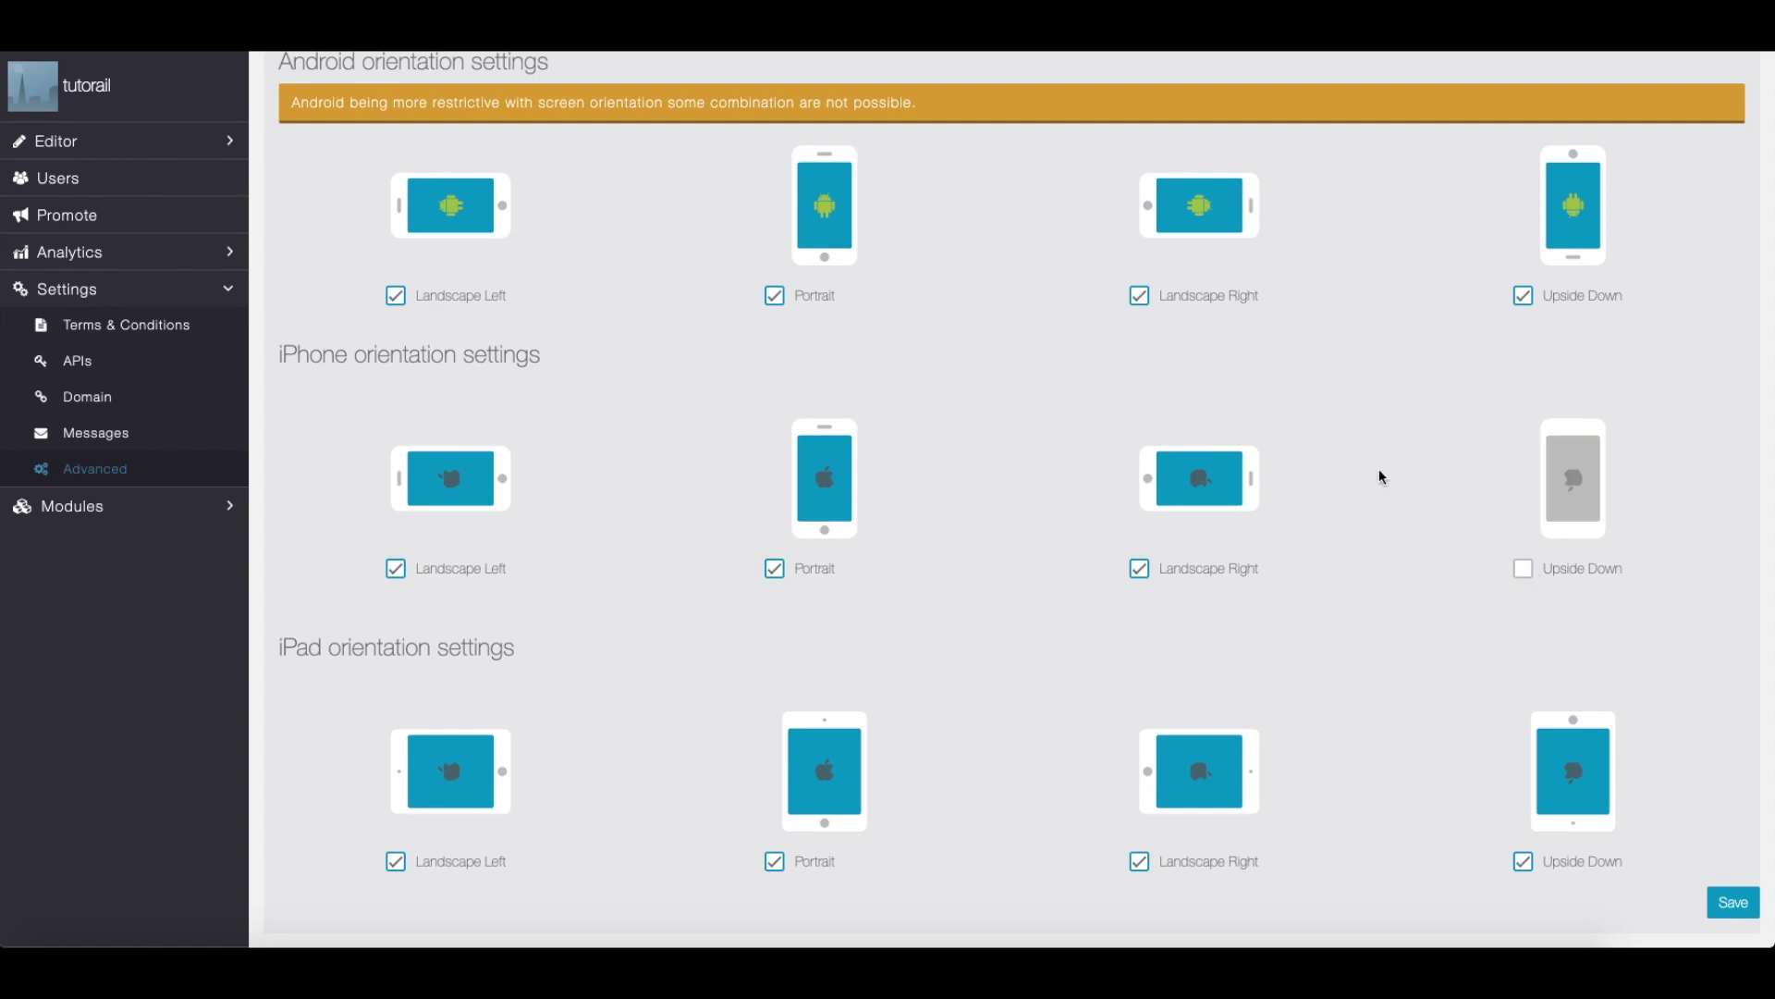
scroll(1382, 478, down, 1)
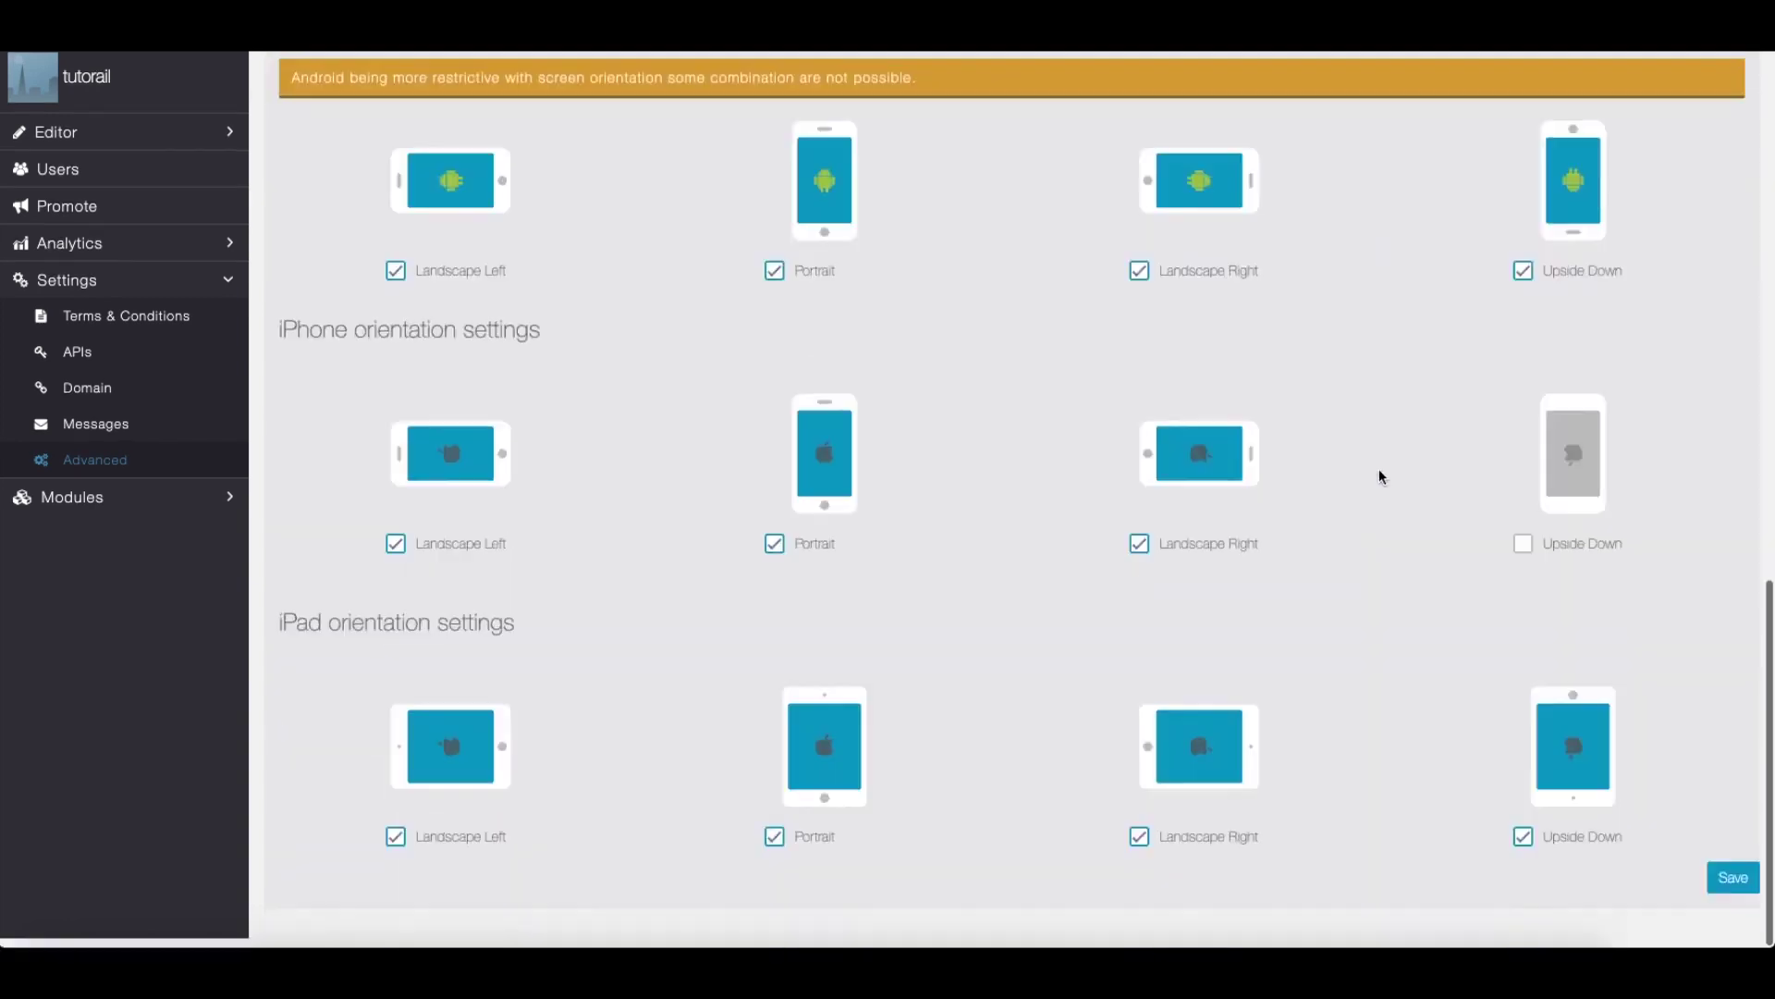
Step: Review the list of available modules and open the Website Builder to view its block layouts and content elements
click(231, 291)
click(228, 331)
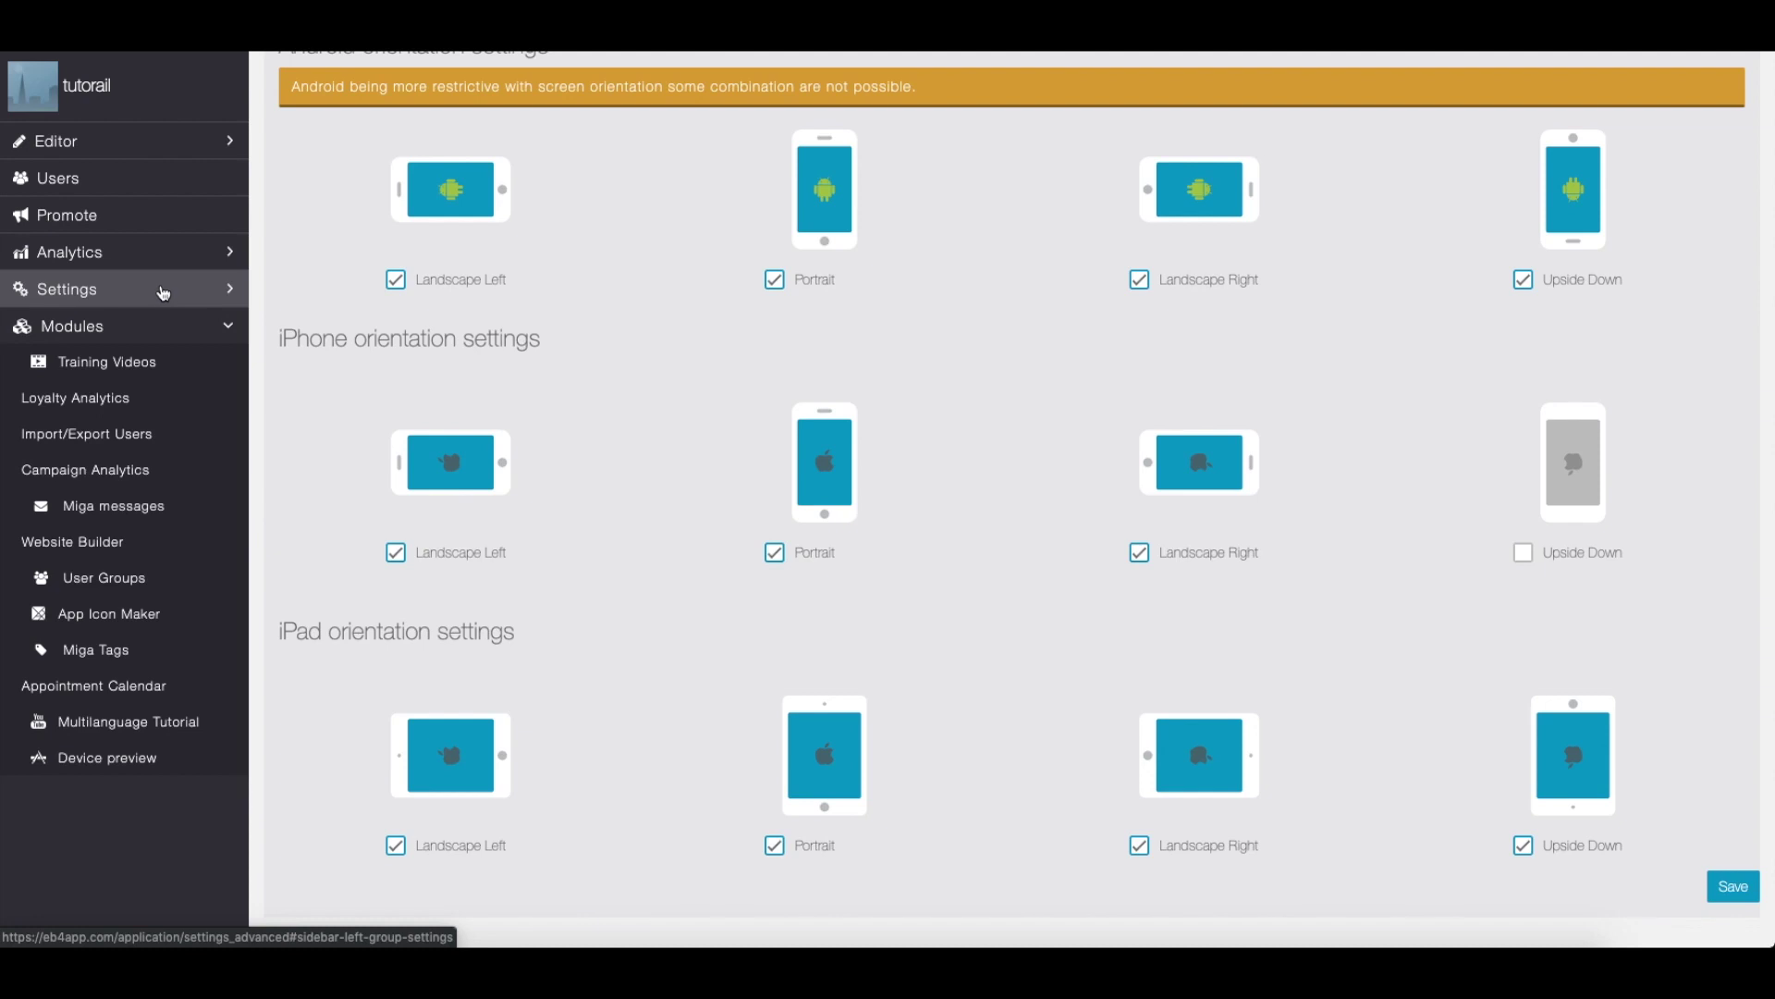
click(76, 545)
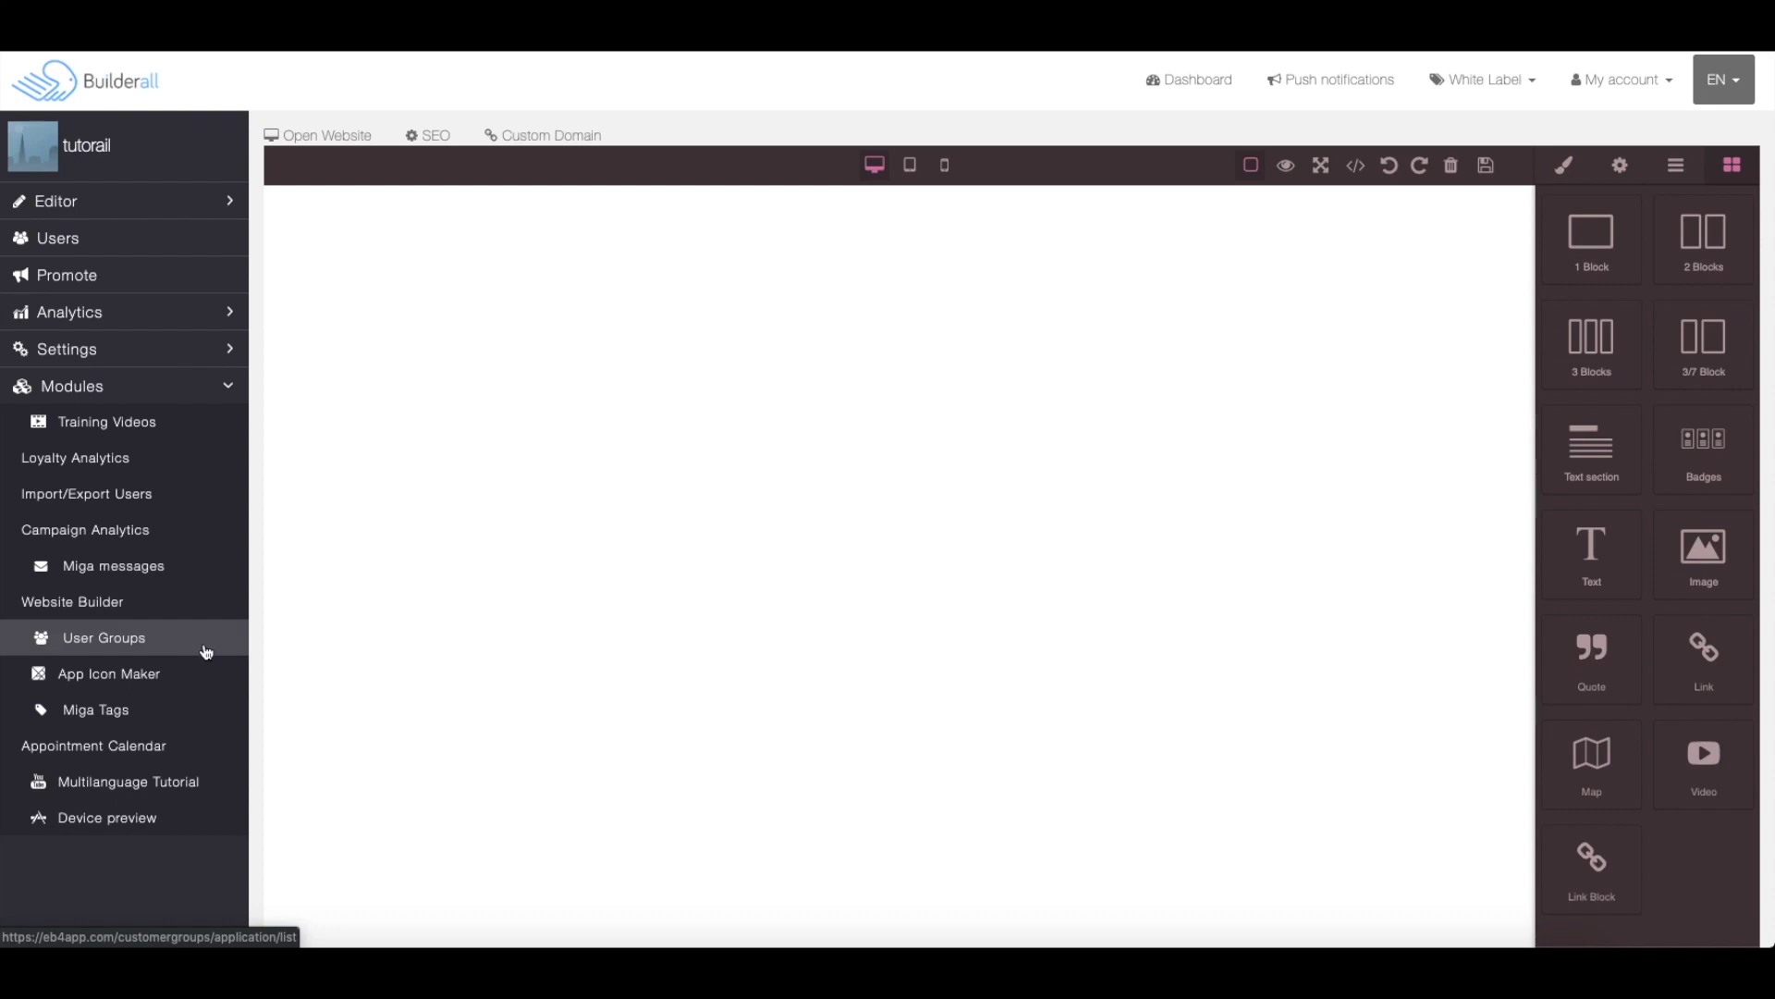
Step: Open the App Icon Maker module and examine its foreground clipart, trimming, padding and further icon options
click(78, 681)
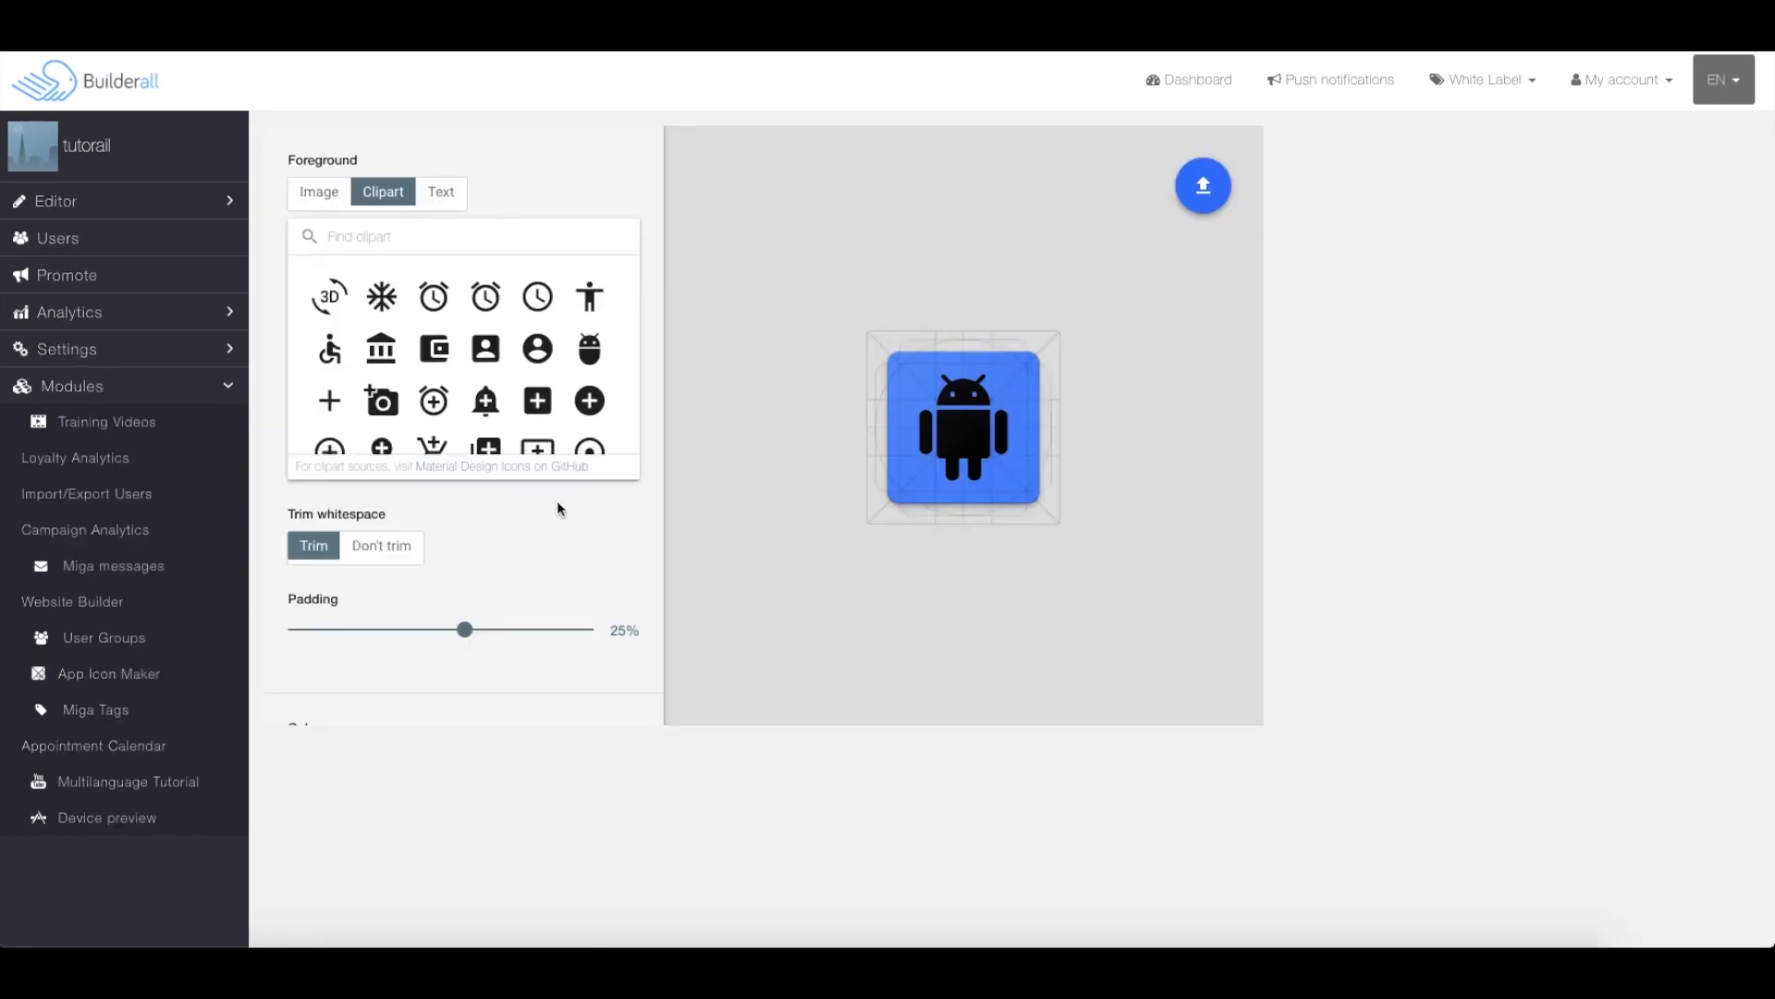
scroll(535, 345, down, 10)
scroll(531, 359, down, 10)
scroll(530, 359, up, 20)
Step: Try the Don't trim whitespace option on the app icon, and return it to Trim
click(381, 546)
click(311, 548)
click(381, 548)
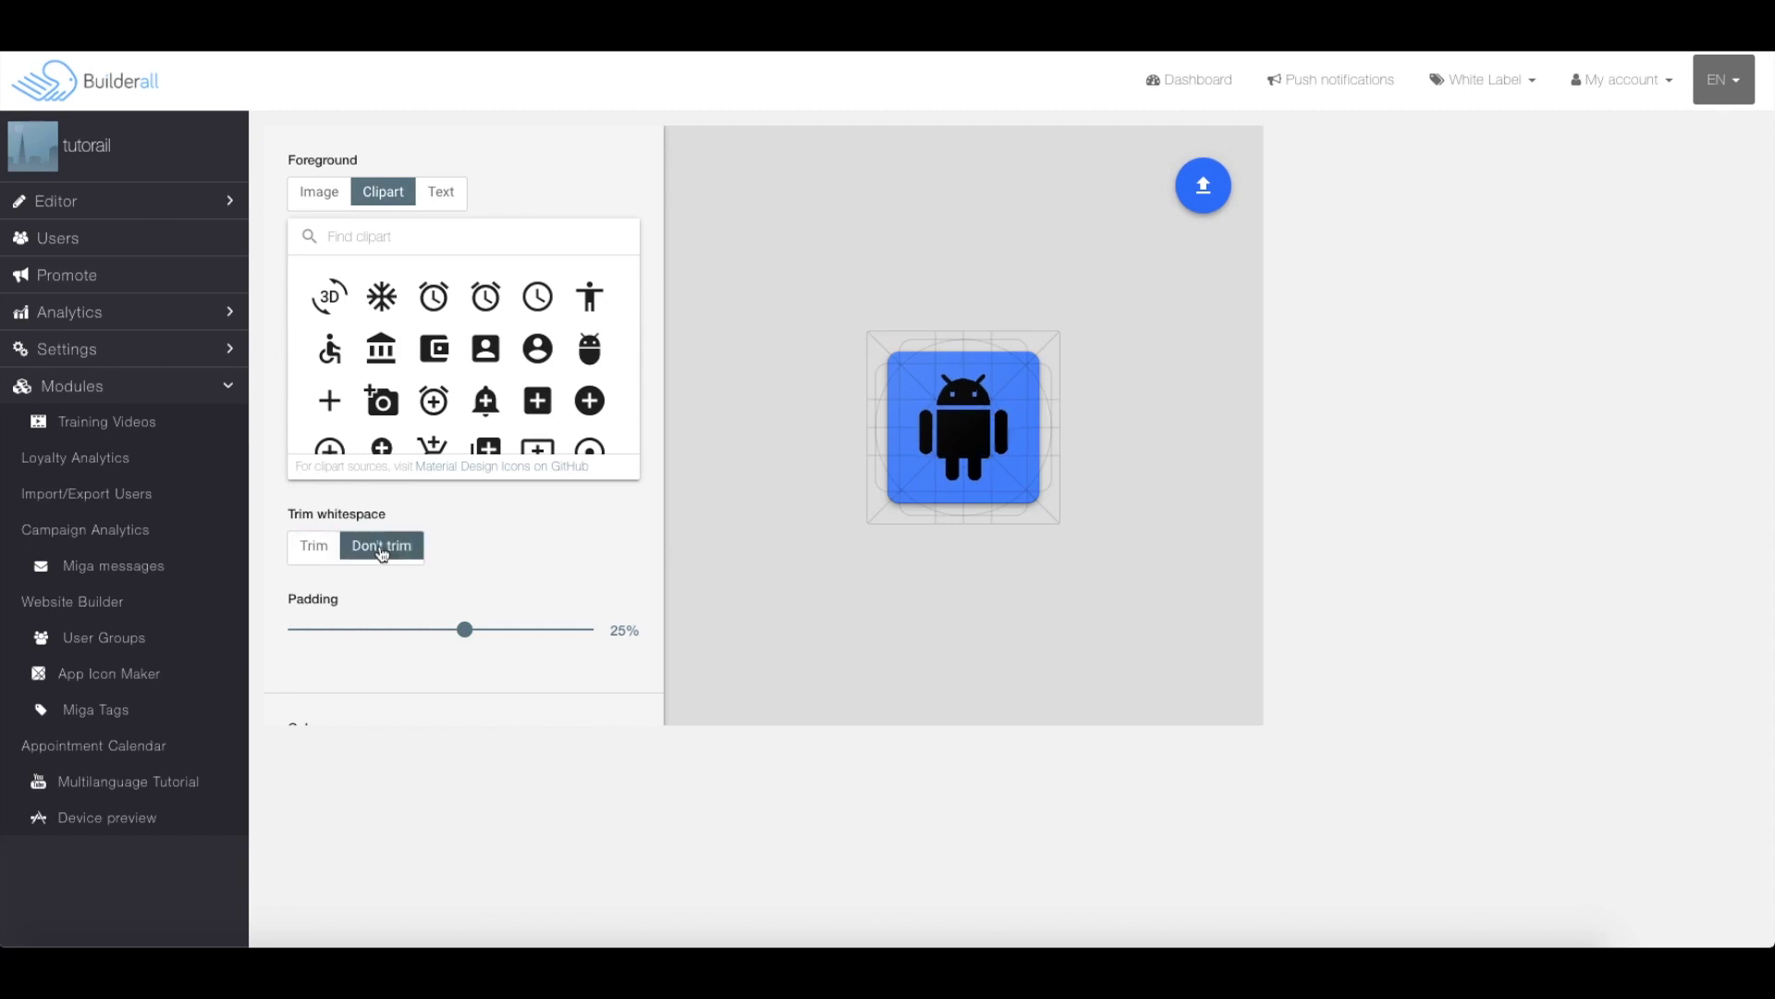
click(313, 546)
Step: Set the app icon's foreground padding to 10% and look through the remaining icon options
click(368, 629)
drag(368, 633, 403, 638)
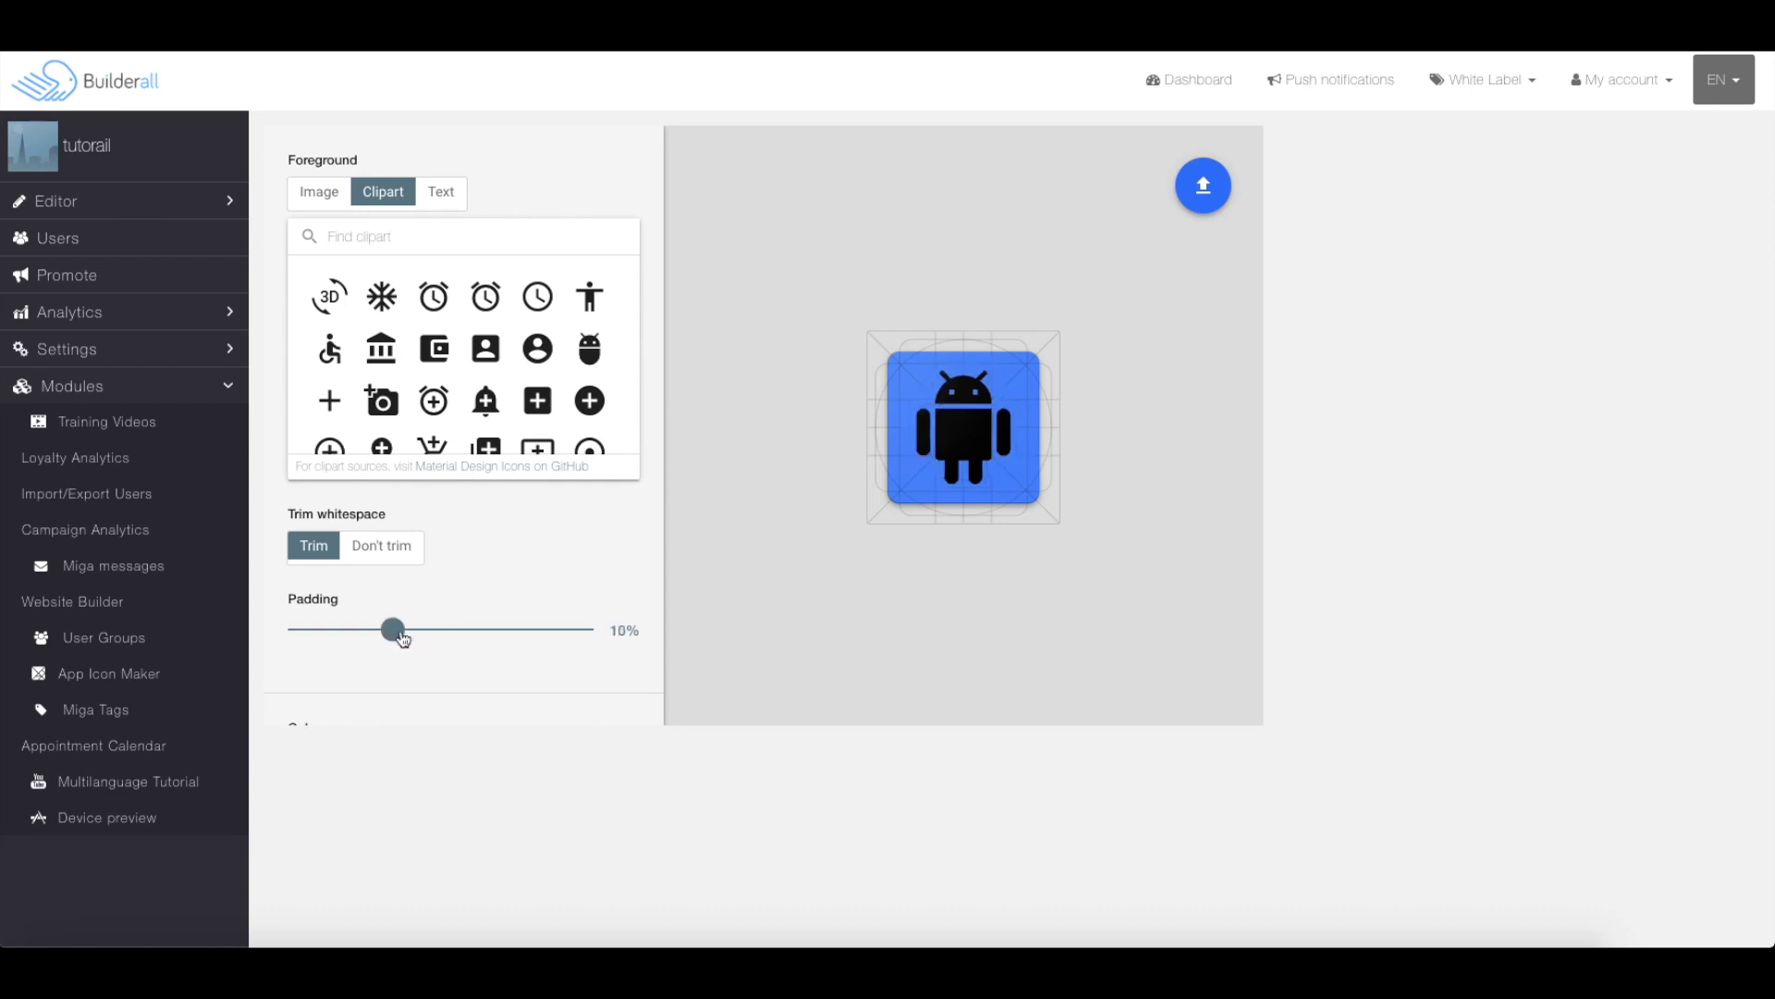
scroll(481, 393, down, 10)
scroll(480, 388, up, 10)
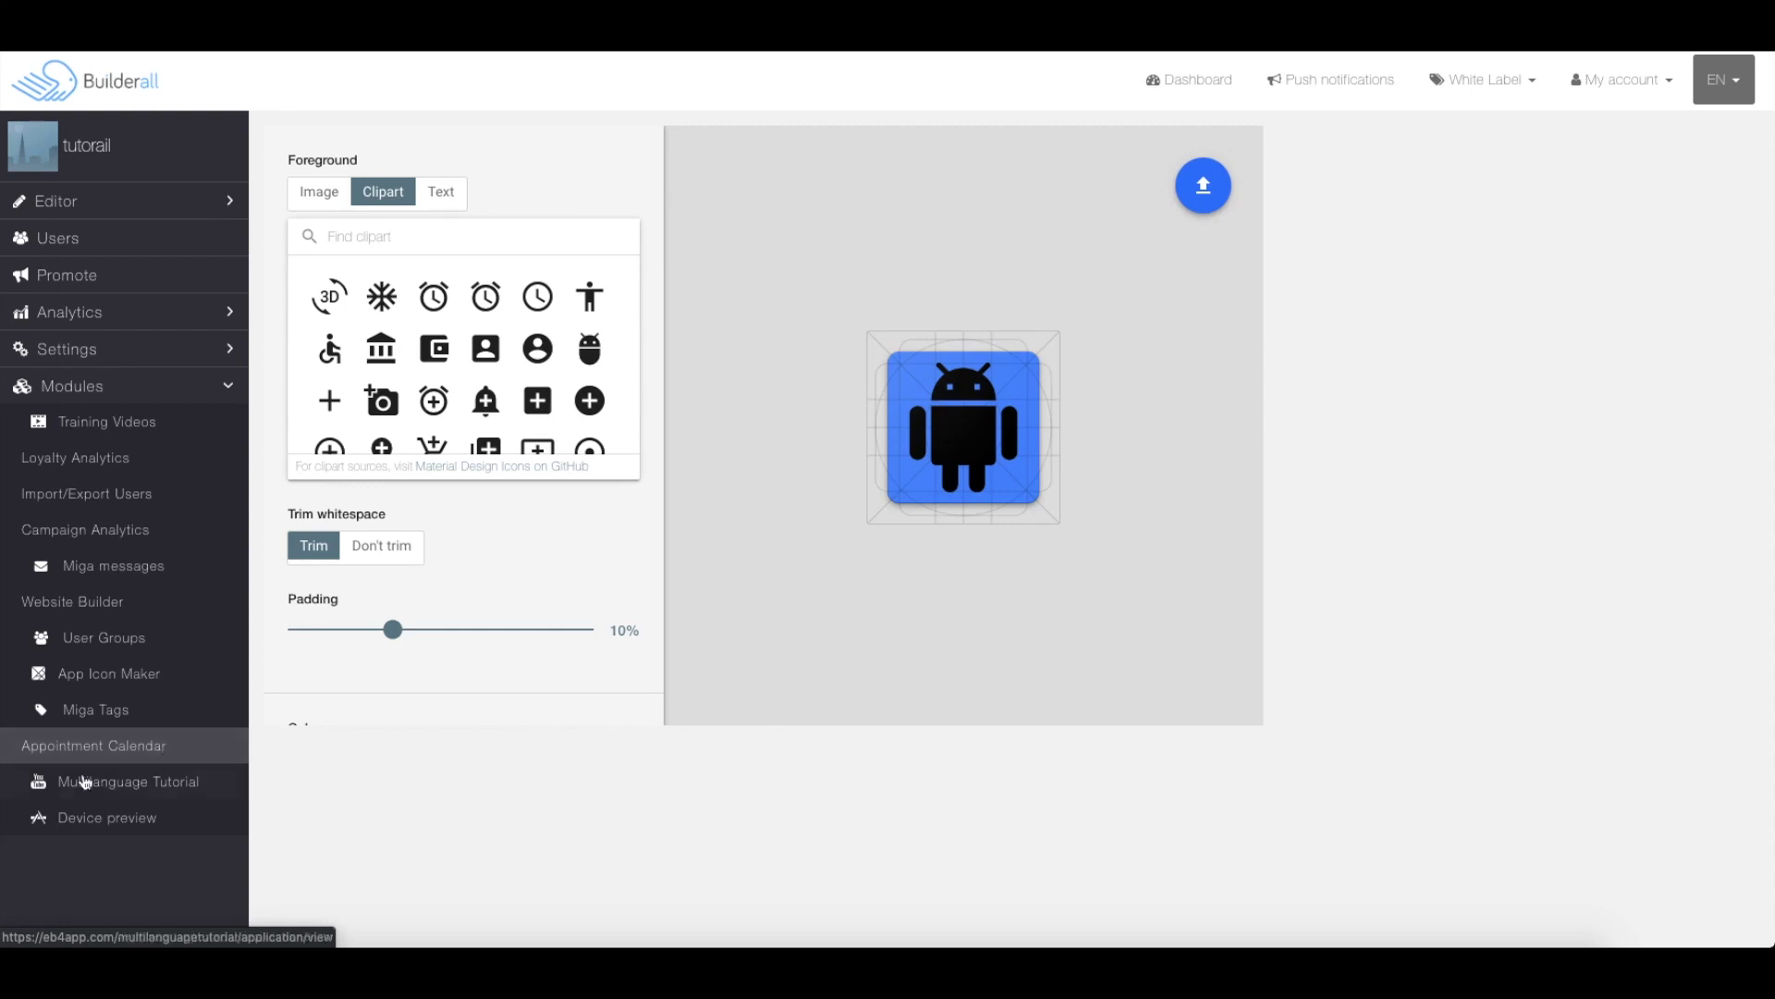
Step: Open the Device preview module and examine the app's appearance on an iPhone 6s in portrait
click(190, 817)
scroll(924, 525, down, 4)
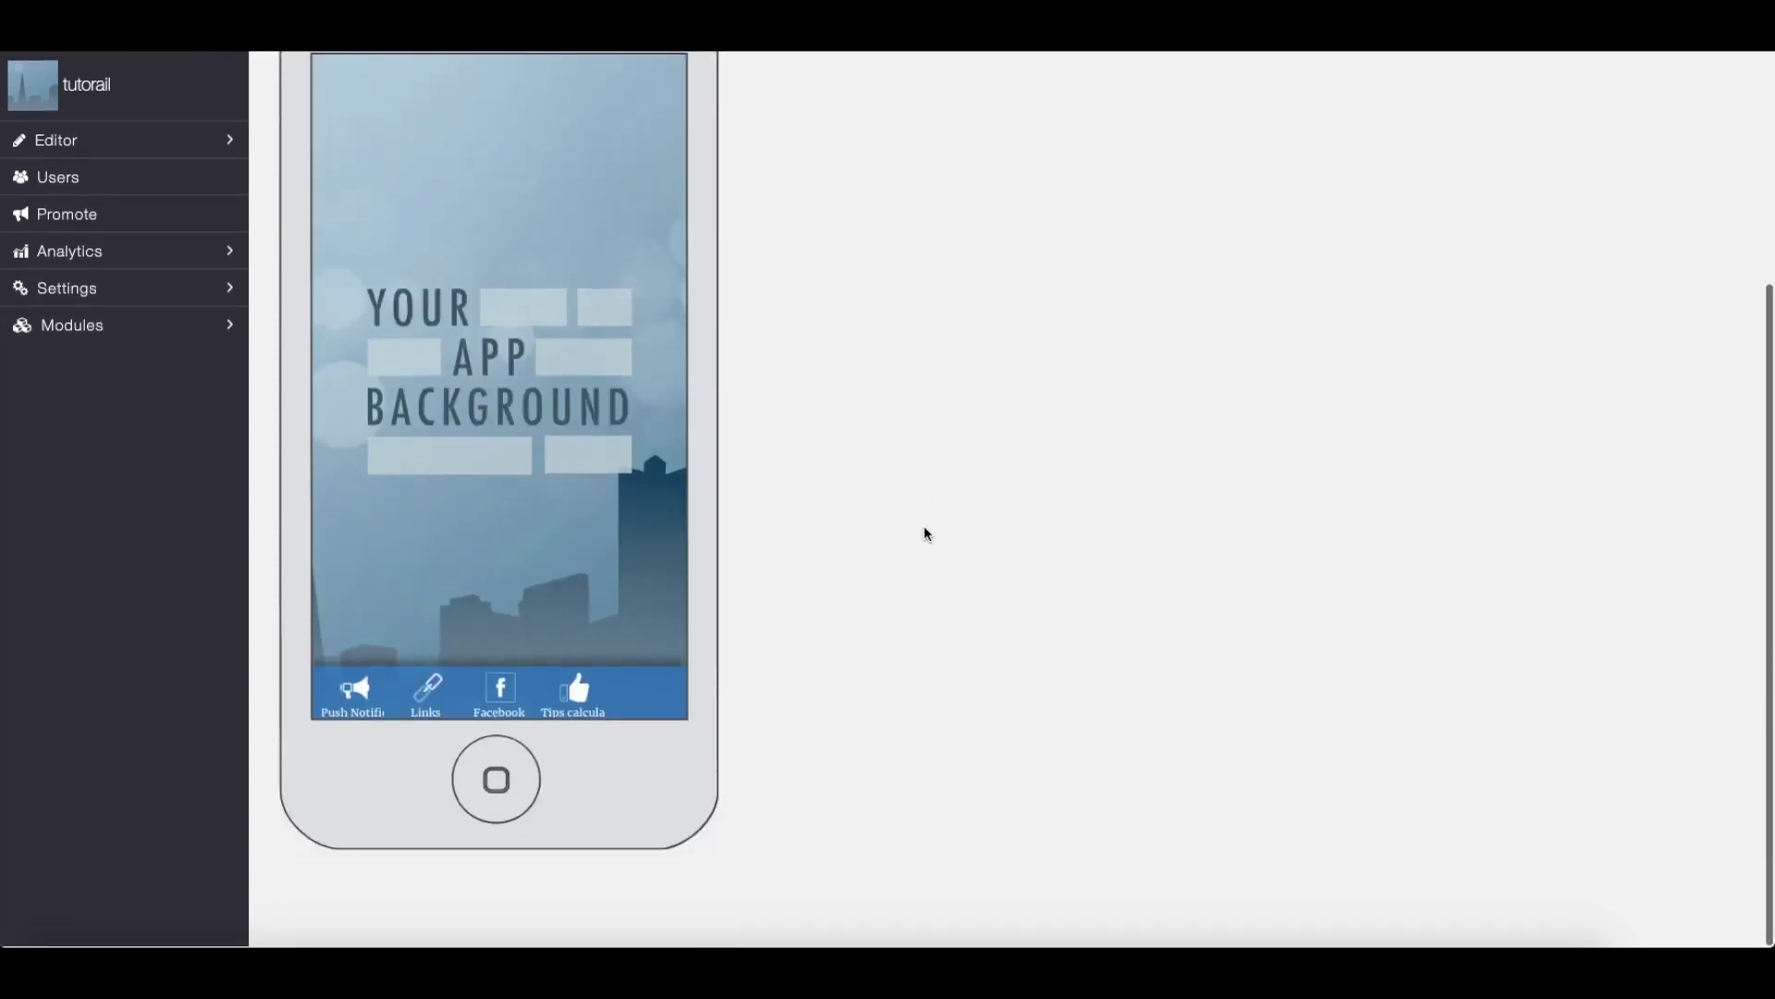
scroll(923, 525, up, 4)
scroll(1090, 487, down, 3)
scroll(1089, 487, up, 3)
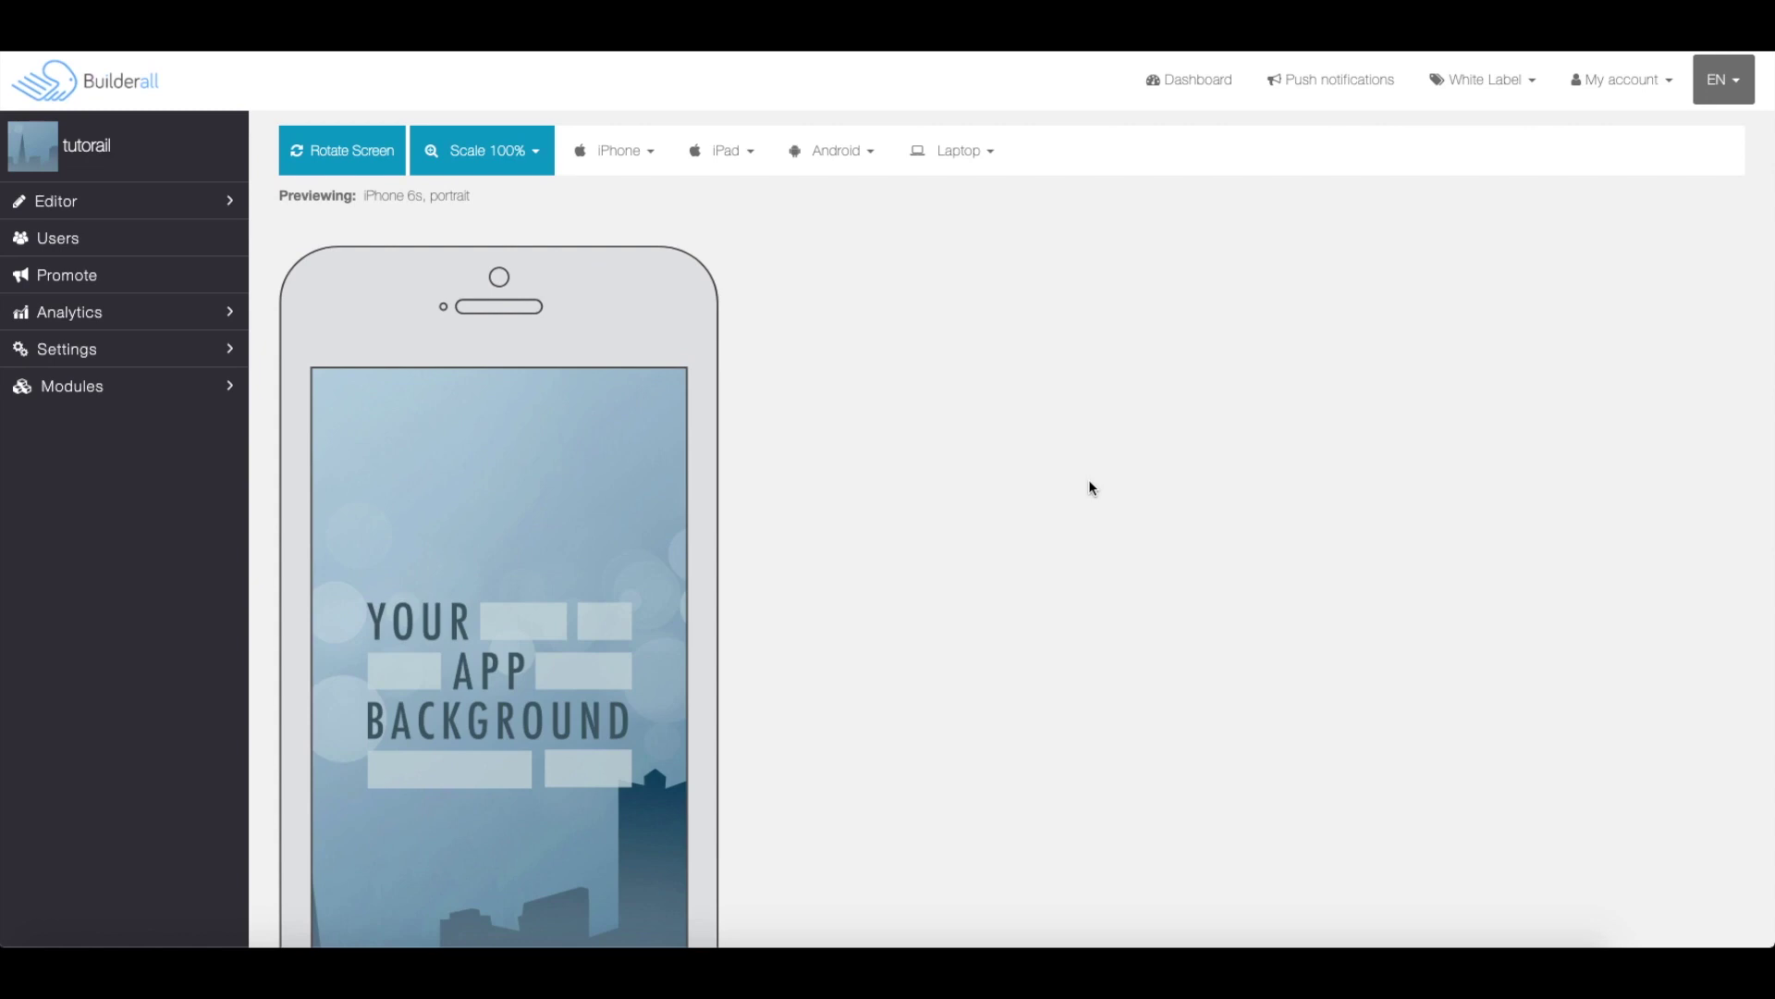